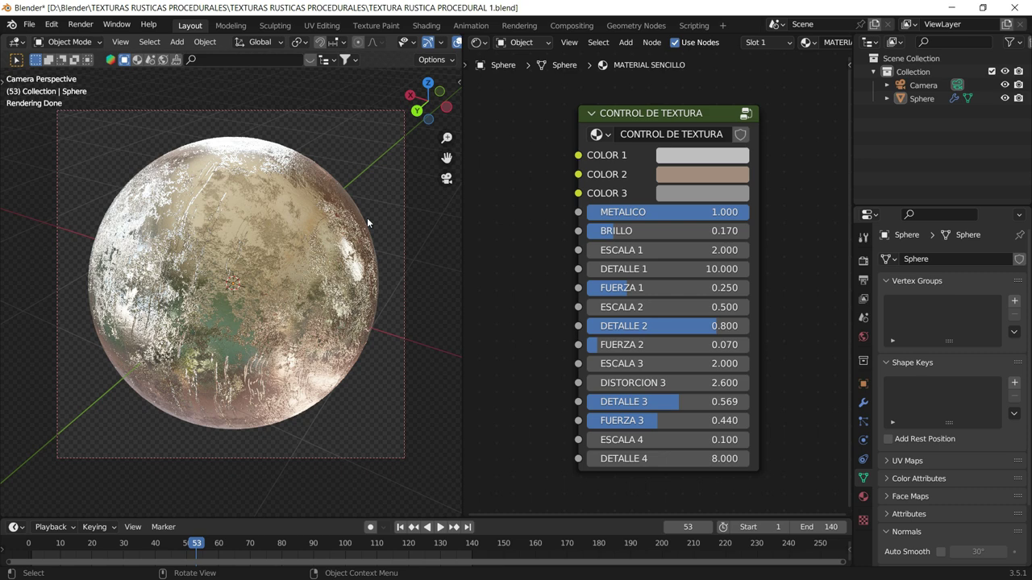
Reposition the CONTROL DE TEXTURA node and fold and unfold it with H.
{"action": "left_click", "coordinate": [447, 178]}
{"action": "left_click_drag", "start_coordinate": [666, 114], "coordinate": [659, 110]}
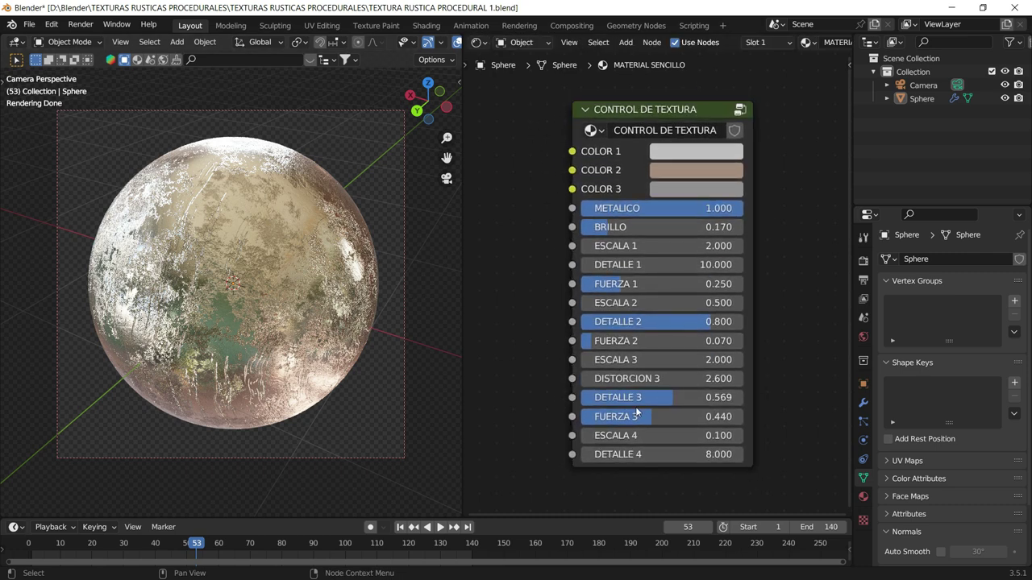
{"action": "left_click", "coordinate": [274, 161], "text": "shift"}
{"action": "left_click", "coordinate": [280, 171], "text": "shift"}
{"action": "left_click_drag", "start_coordinate": [656, 111], "coordinate": [650, 112]}
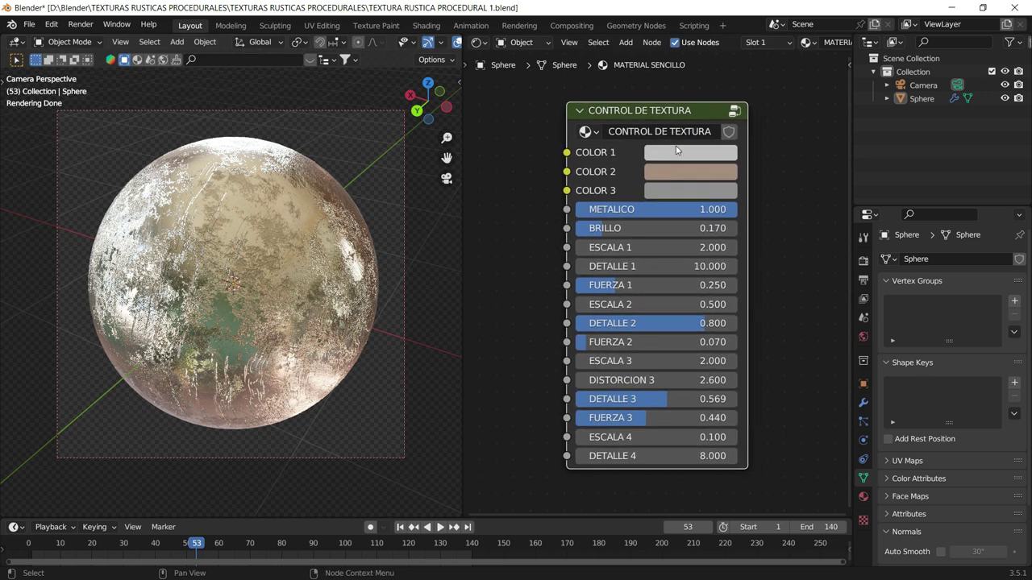
{"action": "left_click", "coordinate": [282, 177], "text": "shift"}
{"action": "key", "text": "h"}
{"action": "key", "text": "h"}
{"action": "left_click_drag", "start_coordinate": [661, 115], "coordinate": [661, 119]}
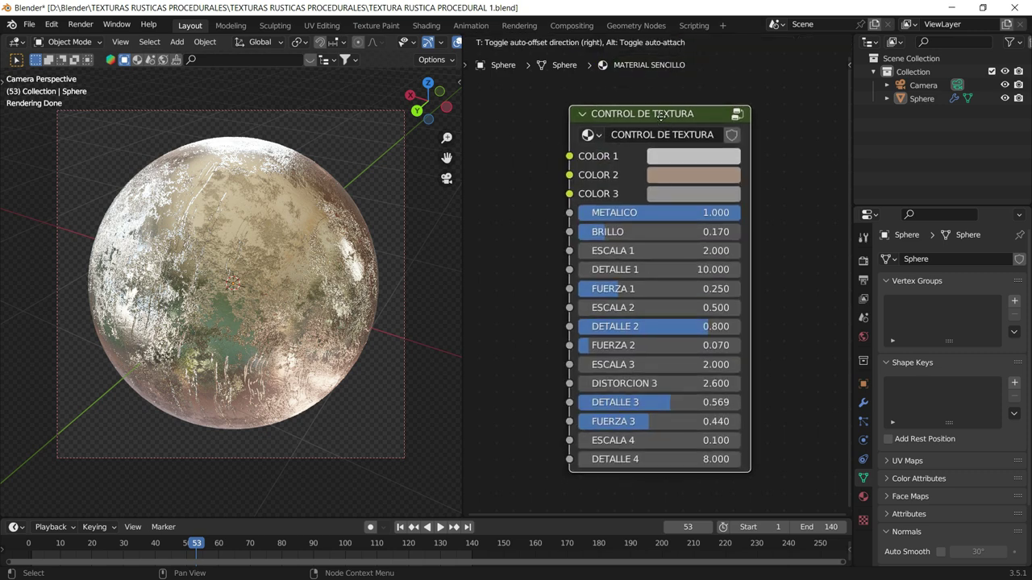
{"action": "left_click", "coordinate": [293, 187]}
{"action": "left_click", "coordinate": [355, 131]}
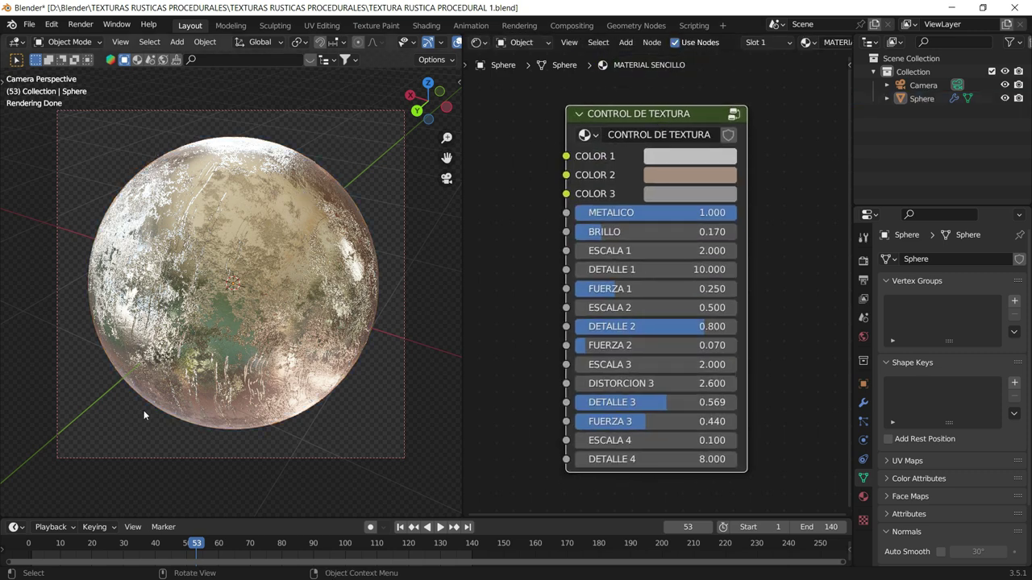
Try METALICO and BRILLO values on the sphere, then set BRILLO to exactly 0.100.
{"action": "left_click", "coordinate": [313, 227]}
{"action": "mouse_move", "coordinate": [677, 213]}
{"action": "left_mouse_down"}
{"action": "mouse_move", "coordinate": [598, 212]}
{"action": "mouse_move", "coordinate": [736, 212]}
{"action": "left_mouse_up"}
{"action": "mouse_move", "coordinate": [603, 231]}
{"action": "left_mouse_down"}
{"action": "mouse_move", "coordinate": [649, 231]}
{"action": "mouse_move", "coordinate": [575, 232]}
{"action": "mouse_move", "coordinate": [603, 235]}
{"action": "mouse_move", "coordinate": [565, 251]}
{"action": "mouse_move", "coordinate": [612, 251]}
{"action": "left_mouse_up"}
{"action": "left_click", "coordinate": [603, 236]}
{"action": "type", "text": "0.1"}
{"action": "key", "text": "Return"}
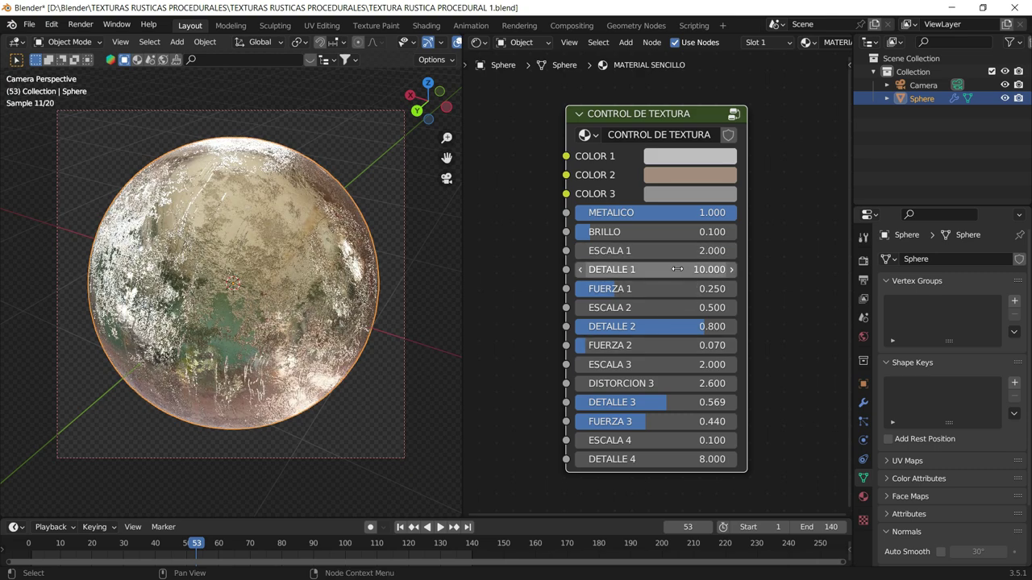
Test lower DETALLE 1 values, then look inside the texture control group and exit.
{"action": "mouse_move", "coordinate": [681, 268]}
{"action": "left_mouse_down"}
{"action": "mouse_move", "coordinate": [613, 269]}
{"action": "mouse_move", "coordinate": [685, 268]}
{"action": "mouse_move", "coordinate": [633, 268]}
{"action": "mouse_move", "coordinate": [685, 269]}
{"action": "mouse_move", "coordinate": [681, 289]}
{"action": "left_mouse_up"}
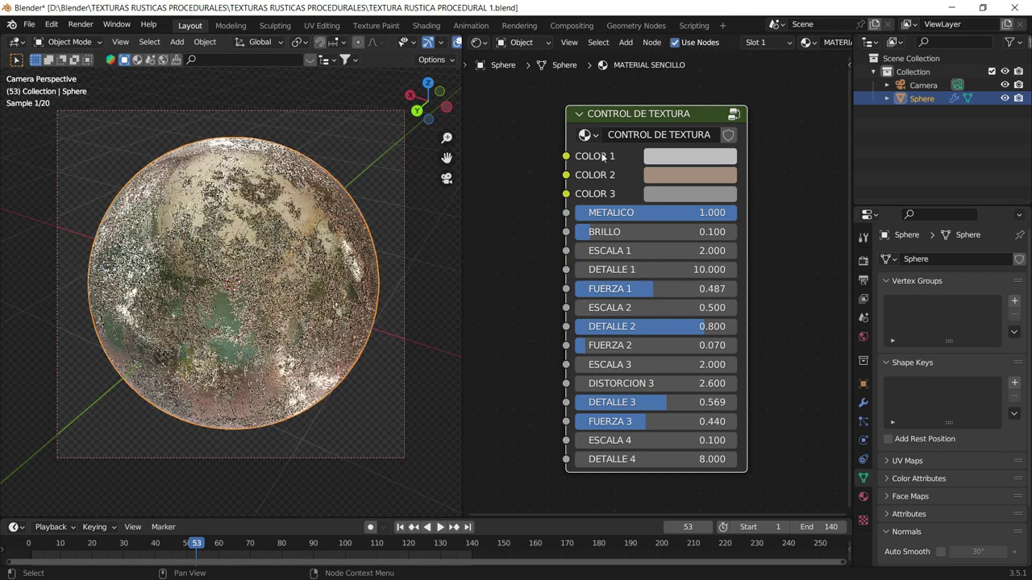
{"action": "key", "text": "Tab"}
{"action": "scroll", "coordinate": [613, 265], "scroll_direction": "down", "scroll_amount": 3}
{"action": "scroll", "coordinate": [629, 242], "scroll_direction": "up", "scroll_amount": 3}
{"action": "scroll", "coordinate": [645, 209], "scroll_direction": "up", "scroll_amount": 3}
{"action": "key", "text": "Tab"}
{"action": "scroll", "coordinate": [664, 243], "scroll_direction": "up", "scroll_amount": 1}
{"action": "scroll", "coordinate": [664, 243], "scroll_direction": "up", "scroll_amount": 1}
{"action": "scroll", "coordinate": [619, 220], "scroll_direction": "up", "scroll_amount": 1}
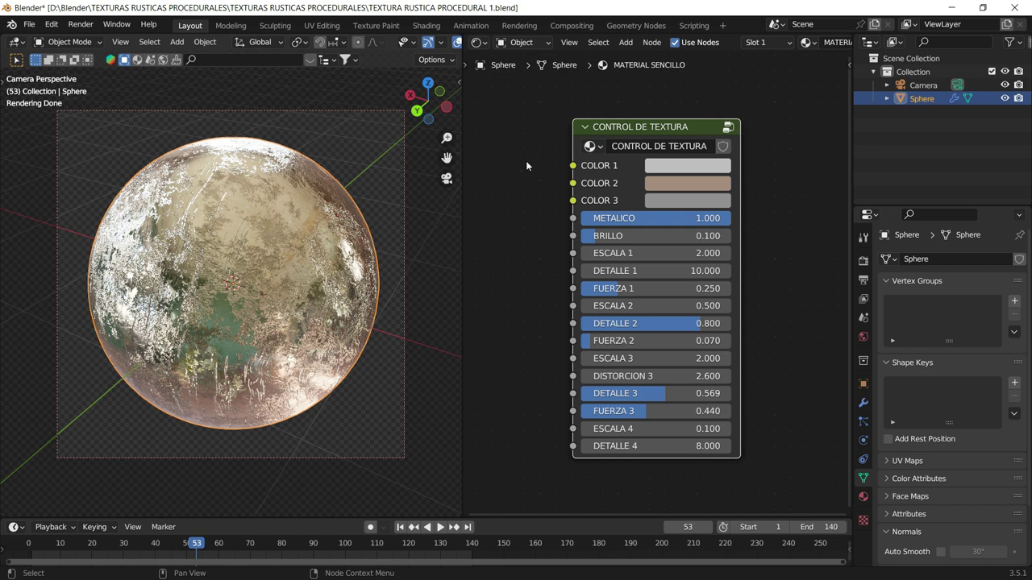
Inside the texture control group, shift the Bump nodes upward, then return and frame the node.
{"action": "key", "text": "Tab"}
{"action": "scroll", "coordinate": [652, 296], "scroll_direction": "down", "scroll_amount": 2}
{"action": "scroll", "coordinate": [686, 274], "scroll_direction": "down", "scroll_amount": 2}
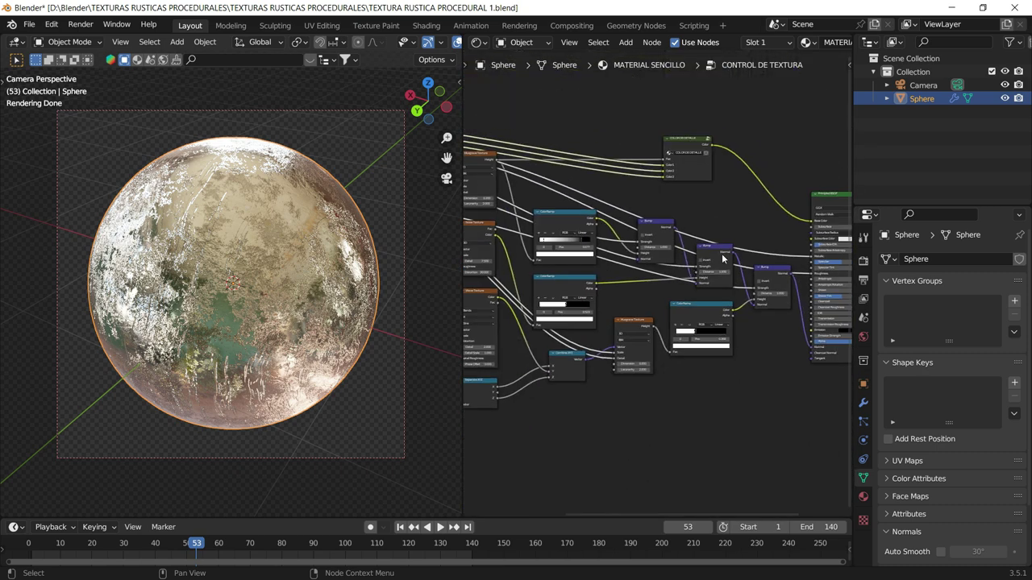
{"action": "left_click_drag", "start_coordinate": [720, 258], "coordinate": [689, 194]}
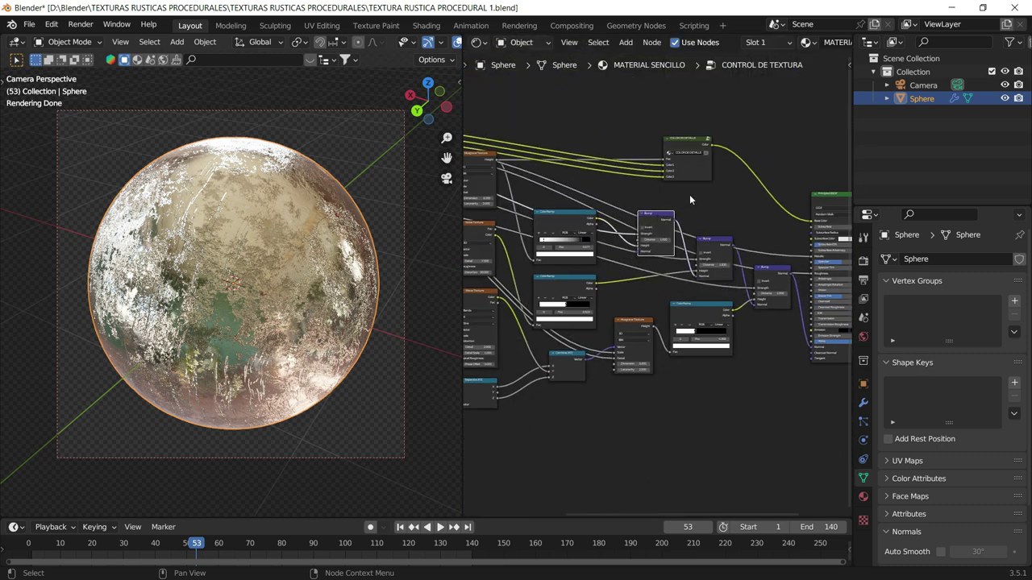
{"action": "key", "text": "Tab"}
{"action": "key", "text": "Home"}
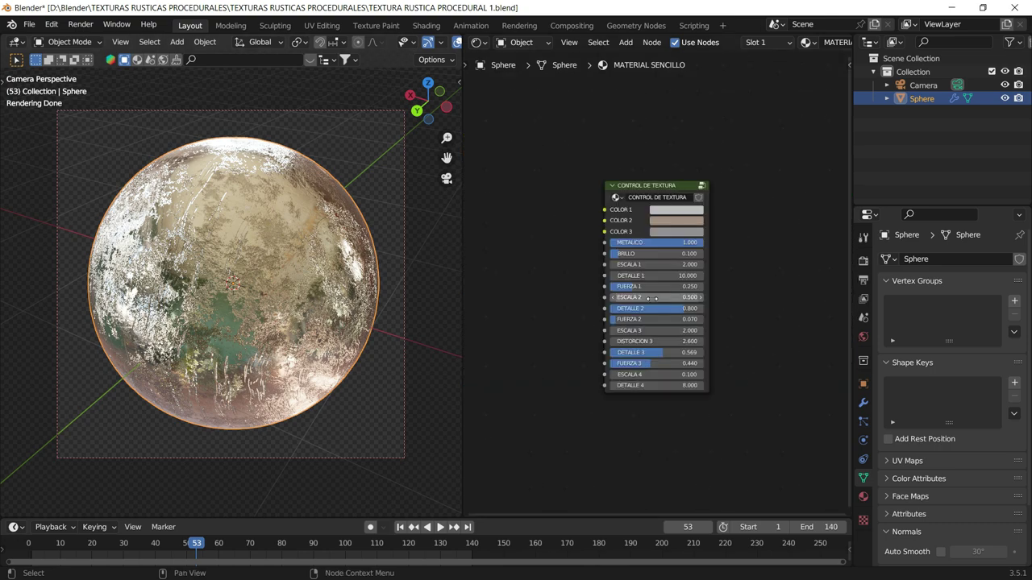
Set ESCALA 2 to 0.500 and cancel a trial DETALLE 2 change.
{"action": "double_click", "coordinate": [702, 304]}
{"action": "type", "text": "0.5"}
{"action": "key", "text": "Return"}
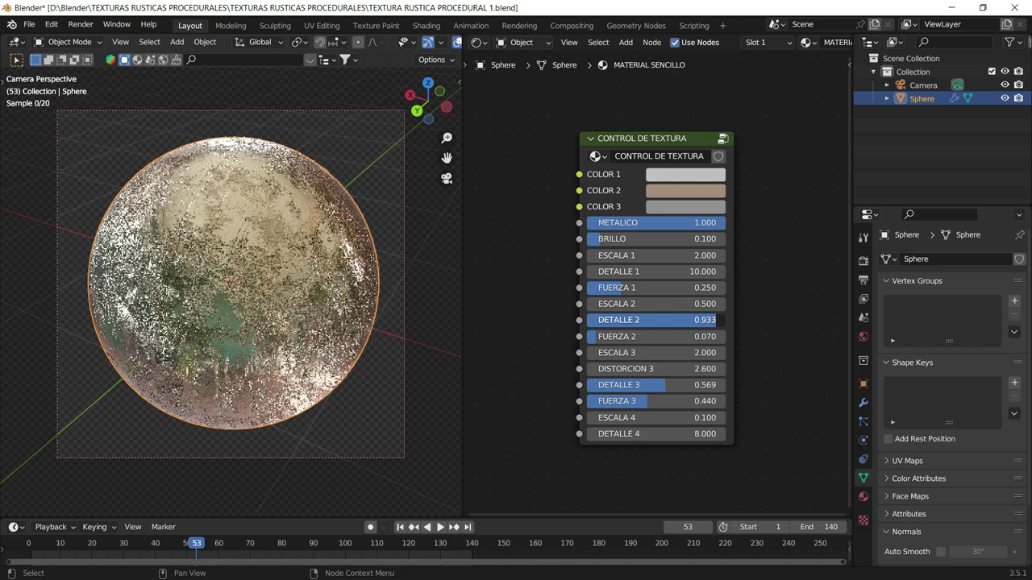
{"action": "mouse_move", "coordinate": [705, 320]}
{"action": "left_mouse_down"}
{"action": "mouse_move", "coordinate": [681, 320]}
{"action": "mouse_move", "coordinate": [724, 337]}
{"action": "left_mouse_up"}
{"action": "key", "text": "Escape"}
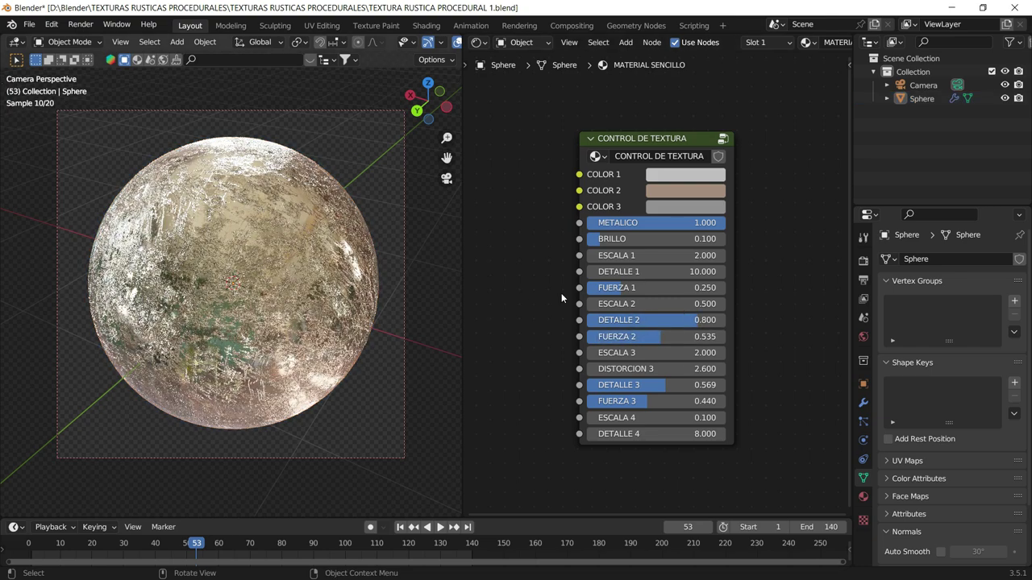
Trial DISTORCION 3, FUERZA 3, ESCALA 4 and DETALLE 4 values, cancelling each, then deselect the sphere.
{"action": "left_click_drag", "start_coordinate": [657, 369], "coordinate": [710, 369]}
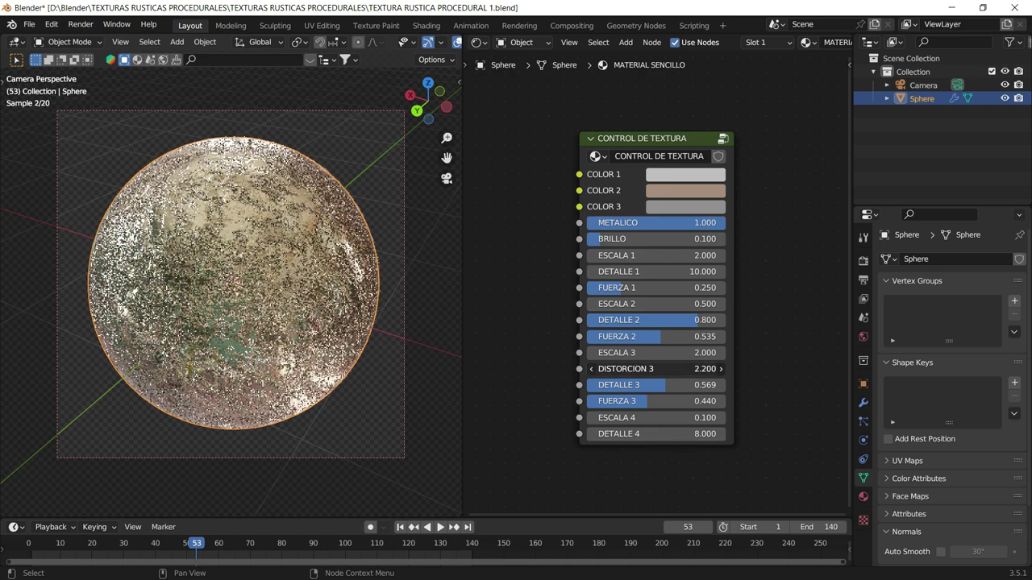
{"action": "key", "text": "Escape"}
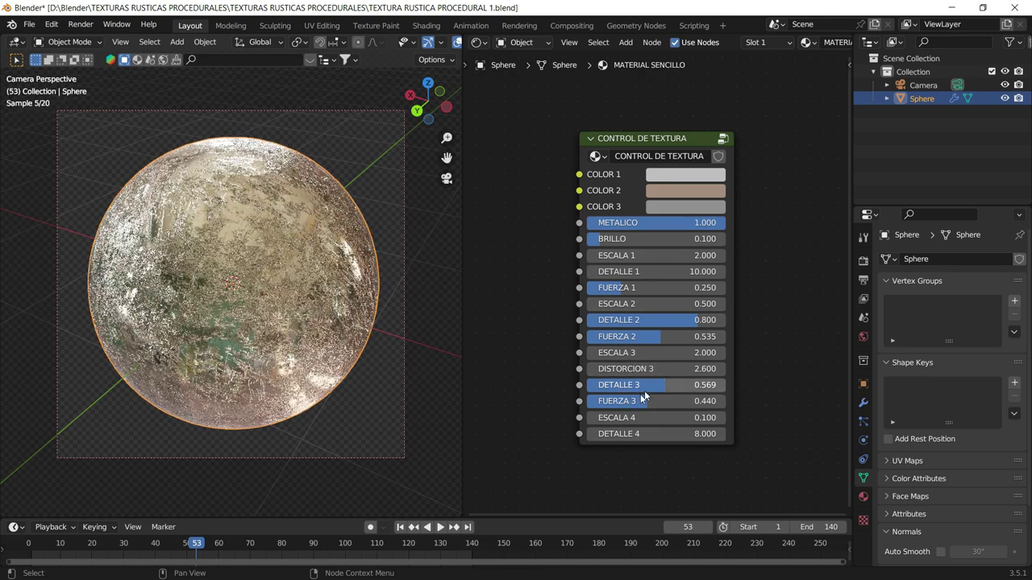
{"action": "left_click_drag", "start_coordinate": [651, 401], "coordinate": [633, 401]}
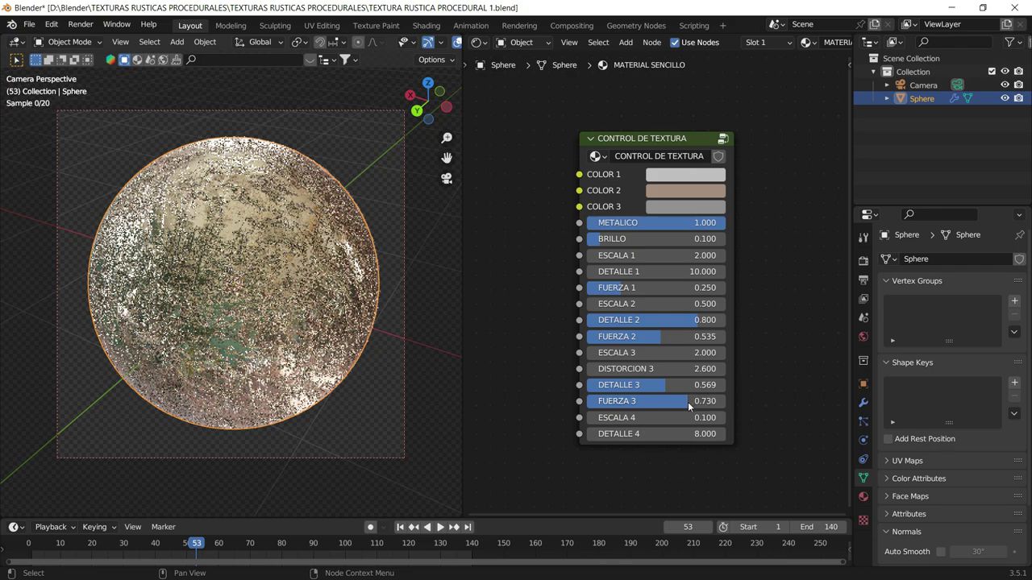
{"action": "key", "text": "Escape"}
{"action": "mouse_move", "coordinate": [685, 418]}
{"action": "left_mouse_down"}
{"action": "mouse_move", "coordinate": [725, 418]}
{"action": "mouse_move", "coordinate": [704, 434]}
{"action": "mouse_move", "coordinate": [629, 434]}
{"action": "left_mouse_up"}
{"action": "key", "text": "Escape"}
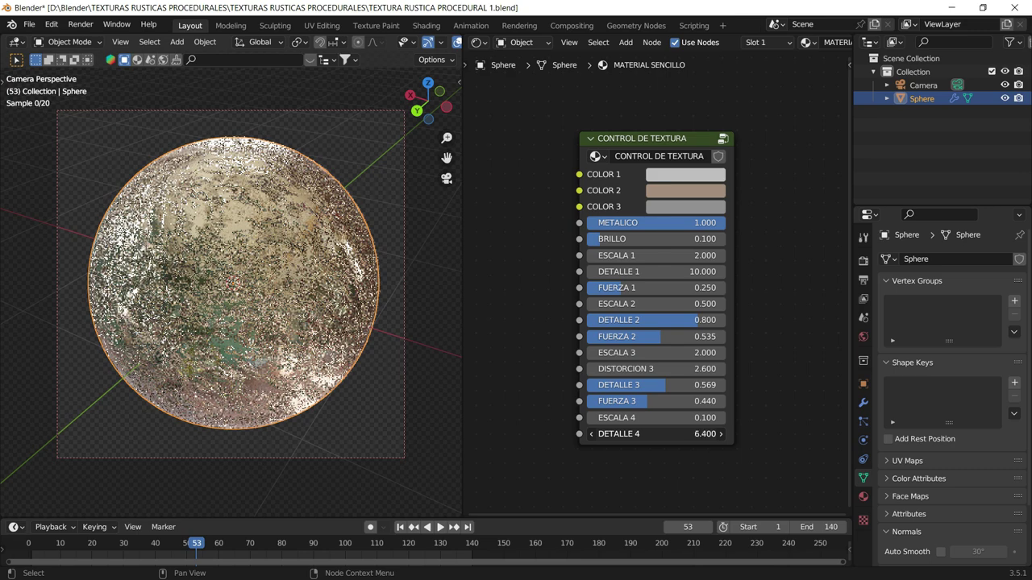
{"action": "left_click_drag", "start_coordinate": [629, 433], "coordinate": [709, 434]}
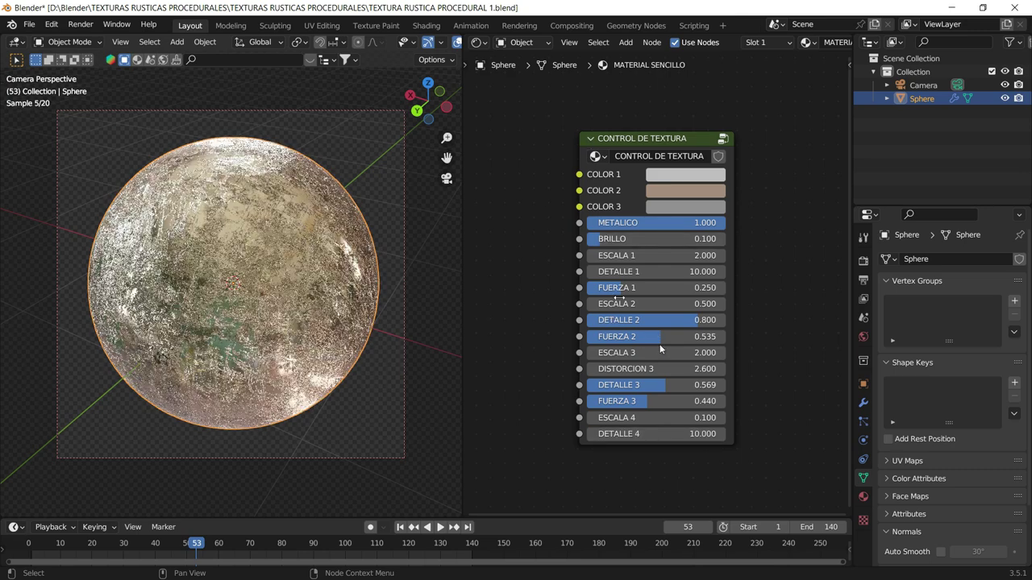
{"action": "key", "text": "ctrl+z"}
{"action": "left_click", "coordinate": [373, 163]}
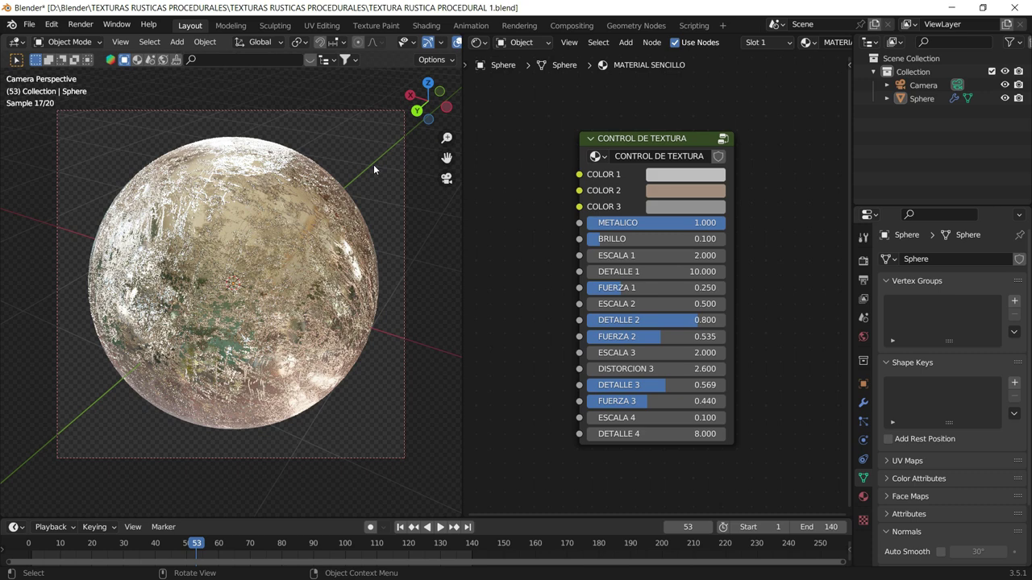
Start a new General file, discarding the unsaved changes.
{"action": "left_click", "coordinate": [32, 24]}
{"action": "left_click", "coordinate": [31, 25]}
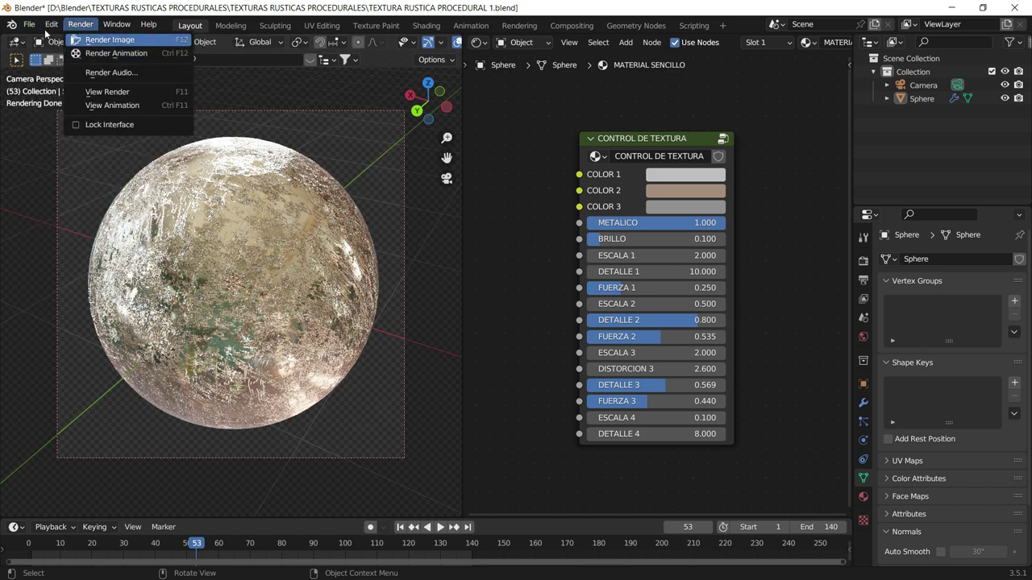
{"action": "left_click", "coordinate": [28, 24]}
{"action": "left_click", "coordinate": [184, 40]}
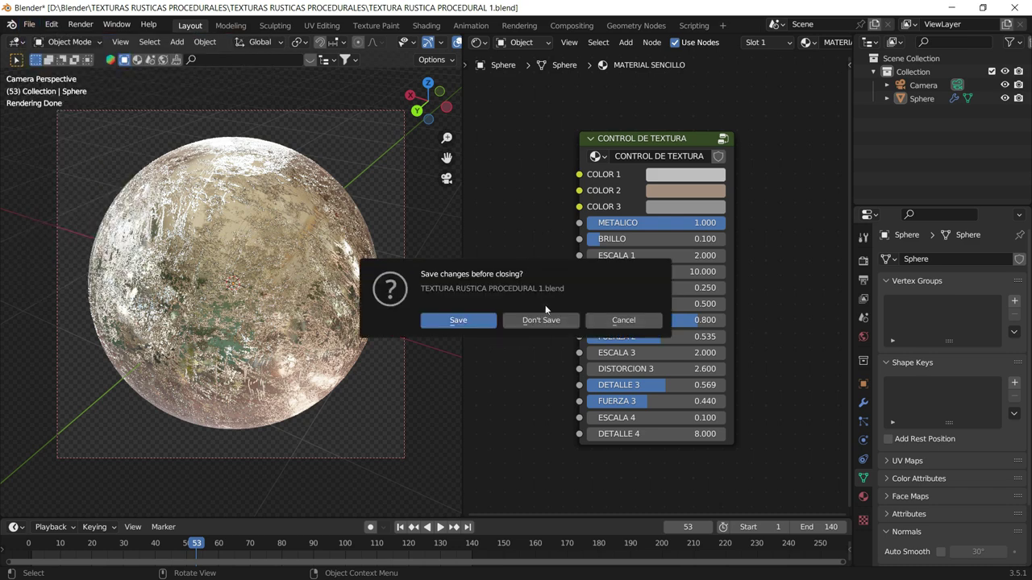
{"action": "left_click", "coordinate": [540, 321]}
Box-select the default camera and cube and delete them from the new scene.
{"action": "left_click_drag", "start_coordinate": [132, 154], "coordinate": [748, 456]}
{"action": "key", "text": "x"}
{"action": "left_click", "coordinate": [501, 255]}
{"action": "left_click_drag", "start_coordinate": [157, 137], "coordinate": [759, 293]}
{"action": "key", "text": "x"}
{"action": "left_click", "coordinate": [723, 295]}
{"action": "key", "text": "shift+a"}
{"action": "mouse_move", "coordinate": [386, 211]}
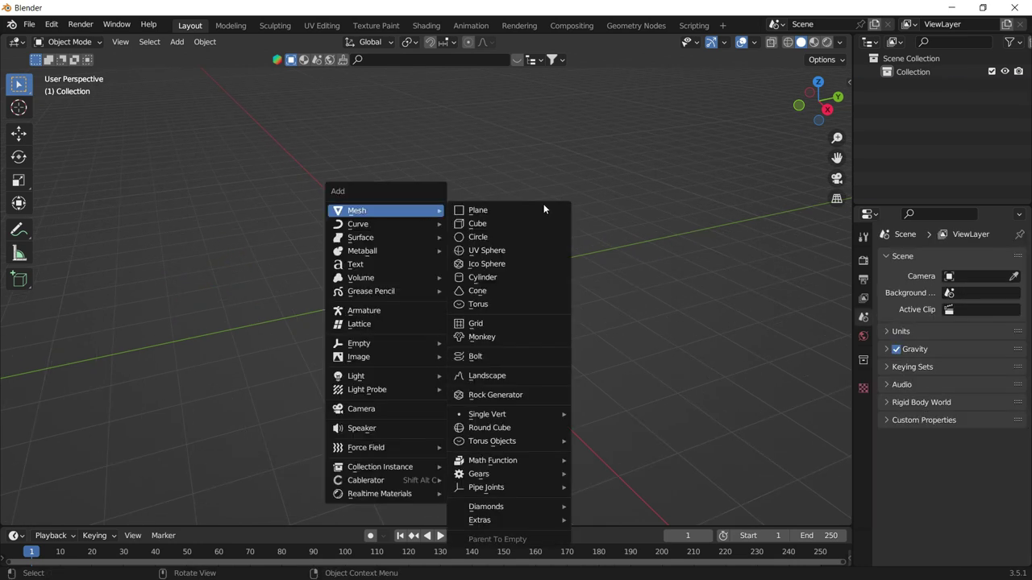
Add a UV sphere, shade it smooth, and scale it by 2.
{"action": "left_click", "coordinate": [539, 250]}
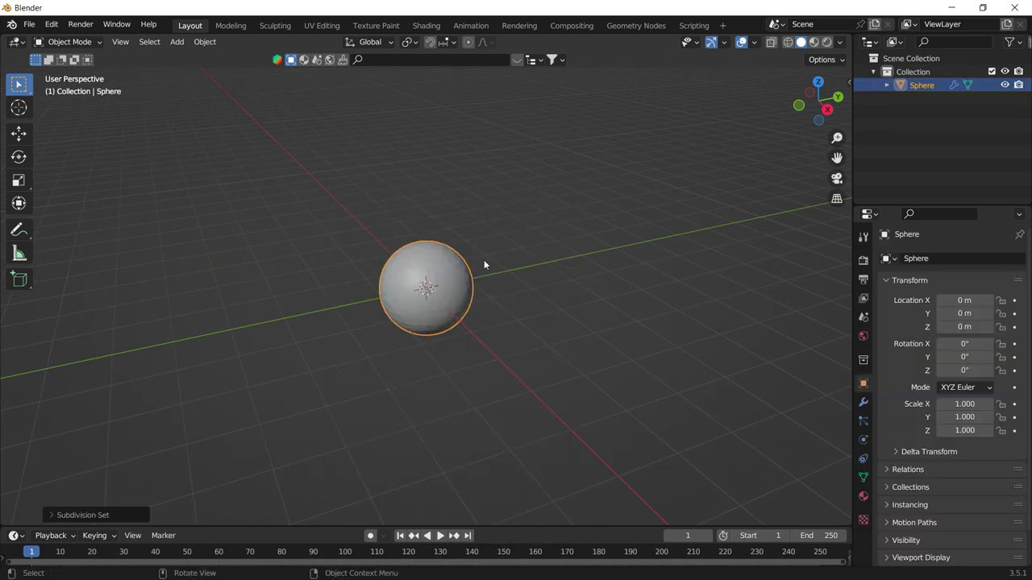
{"action": "right_click", "coordinate": [455, 263]}
{"action": "left_click", "coordinate": [456, 262]}
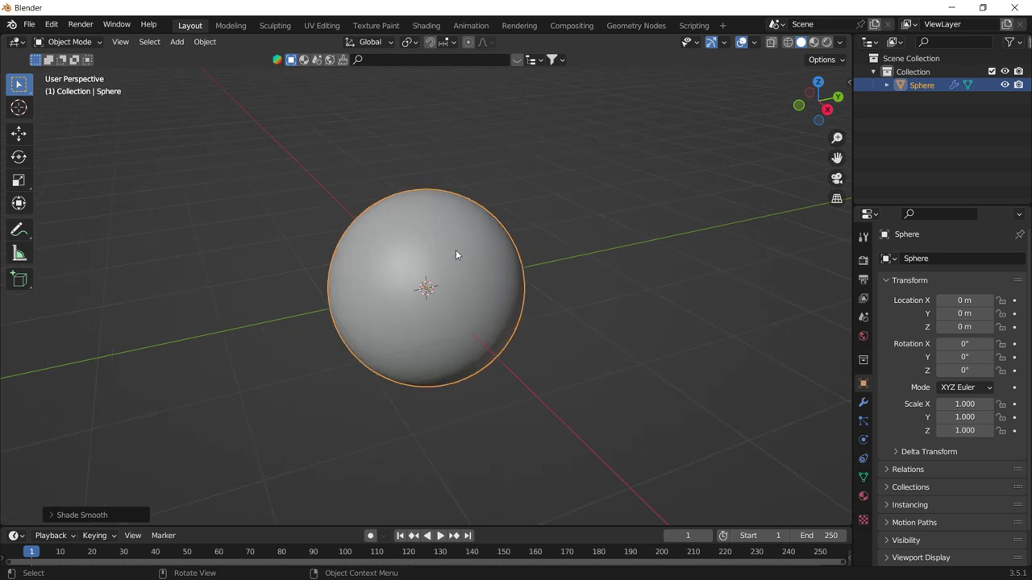
{"action": "type", "text": "s2"}
{"action": "key", "text": "Return"}
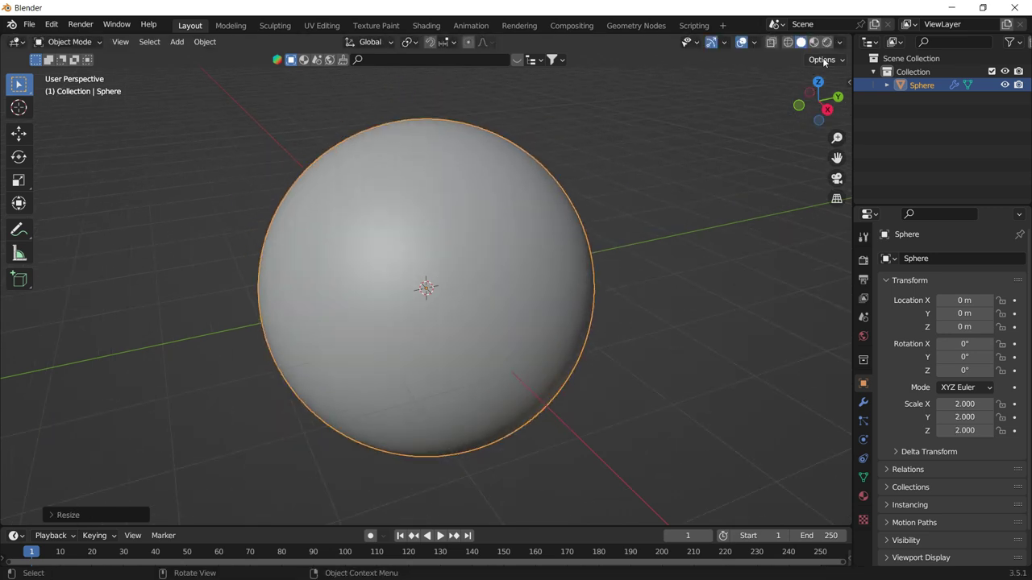
Split the 3D view, set Cycles with GPU and Experimental features, and preview in rendered shading.
{"action": "left_click_drag", "start_coordinate": [846, 37], "coordinate": [281, 225]}
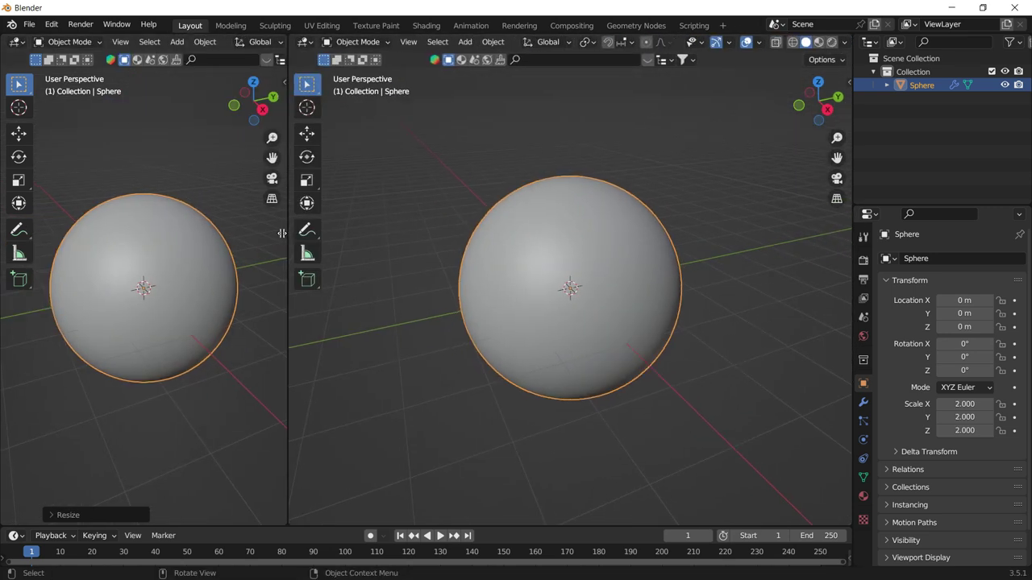
{"action": "left_click", "coordinate": [793, 214]}
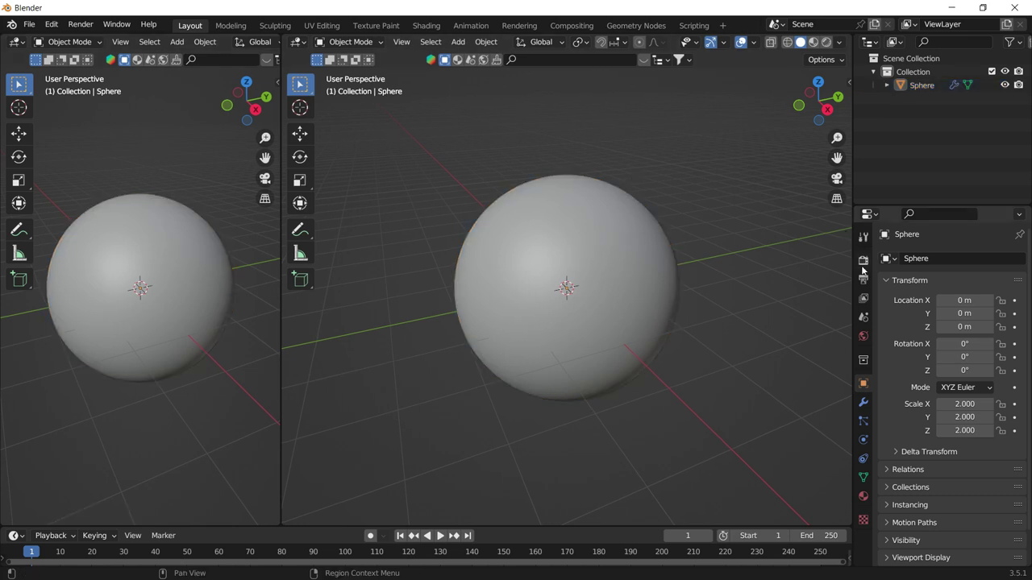
{"action": "left_click", "coordinate": [863, 260]}
{"action": "left_click", "coordinate": [955, 258]}
{"action": "left_click", "coordinate": [953, 301]}
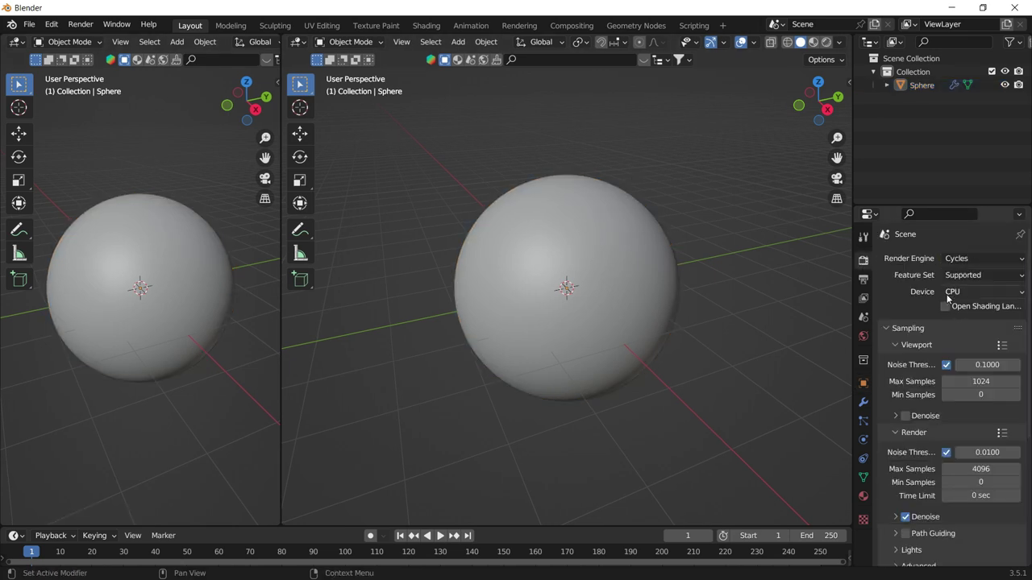
{"action": "left_click", "coordinate": [968, 322]}
{"action": "left_click", "coordinate": [967, 275]}
{"action": "left_click", "coordinate": [972, 305]}
{"action": "key", "text": "z"}
{"action": "left_click", "coordinate": [183, 81]}
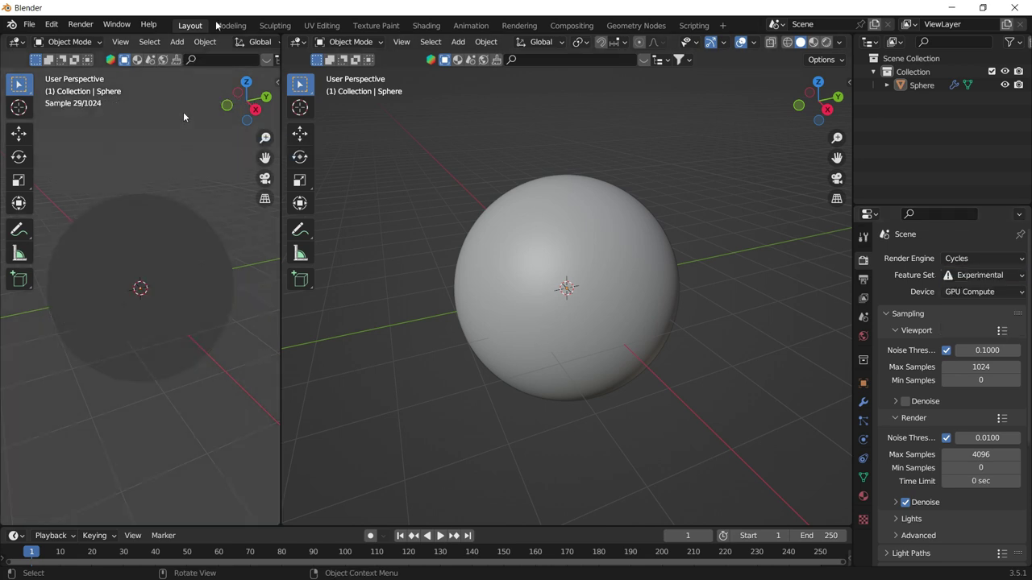
{"action": "scroll", "coordinate": [258, 45], "scroll_direction": "down", "scroll_amount": 5}
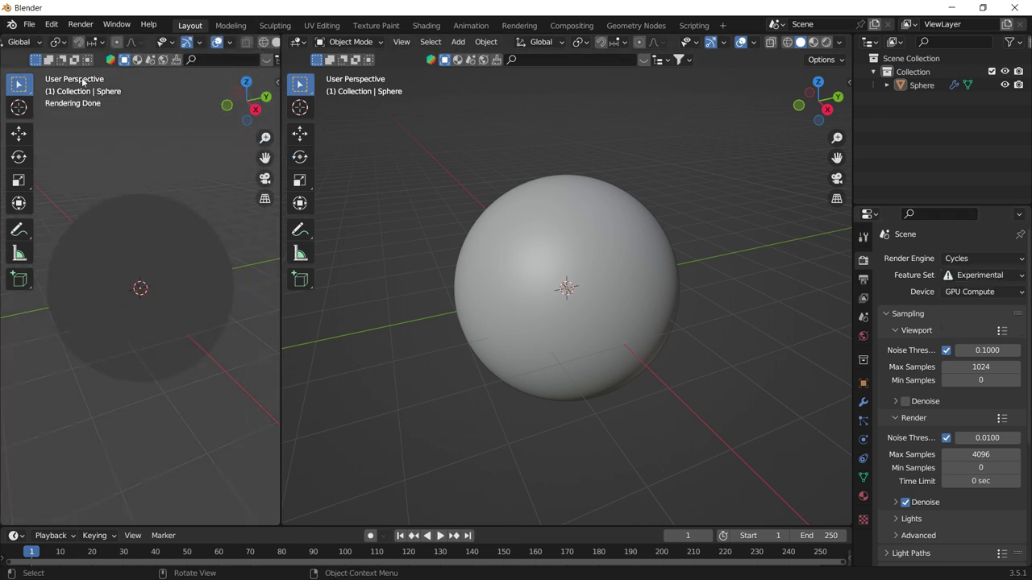
Open a Windows File Explorer window with Win+E.
{"action": "key", "text": "super"}
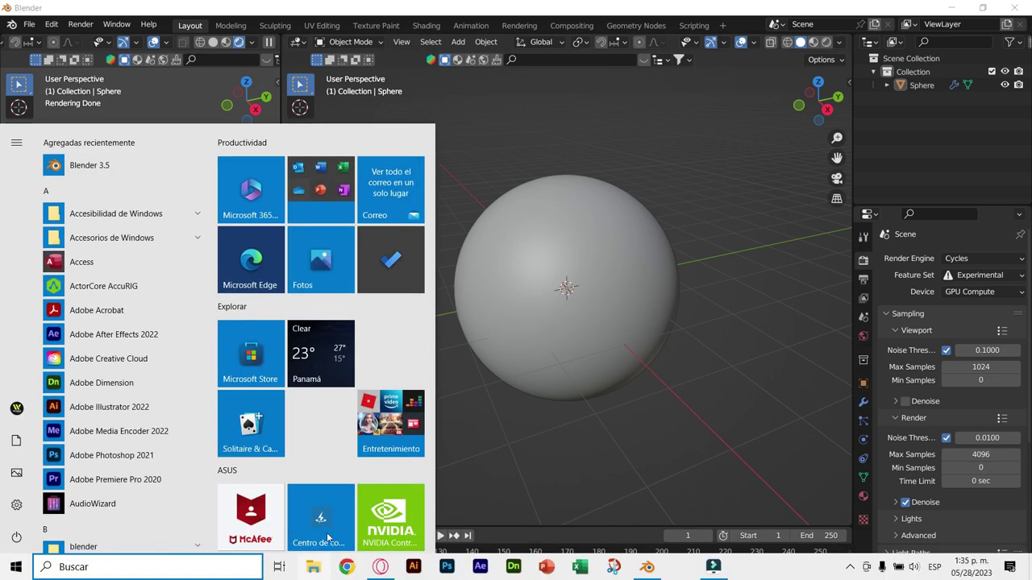
{"action": "key", "text": "Escape"}
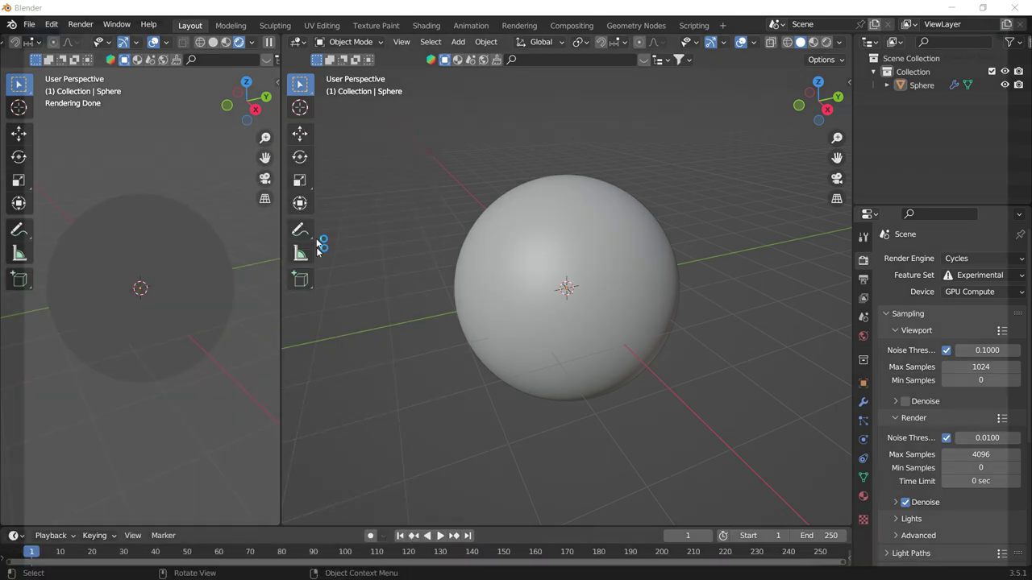
{"action": "key", "text": "super+e"}
Browse D: > Blender > TEXTURAS RUSTICAS PROCEDURALES and select photo_studio_loft_hall_4k.exr.
{"action": "left_click", "coordinate": [50, 433]}
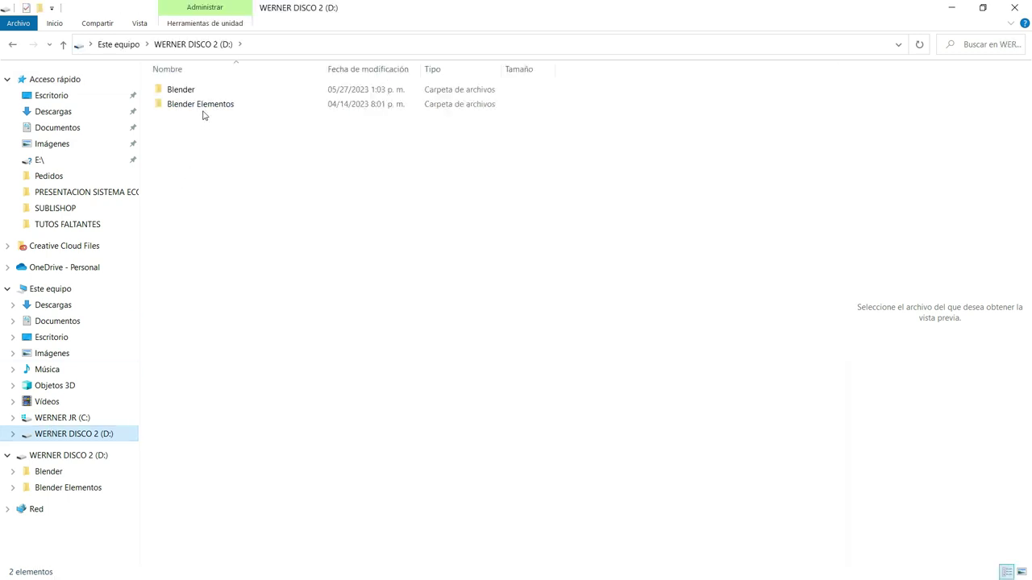
{"action": "double_click", "coordinate": [203, 92]}
{"action": "double_click", "coordinate": [414, 364]}
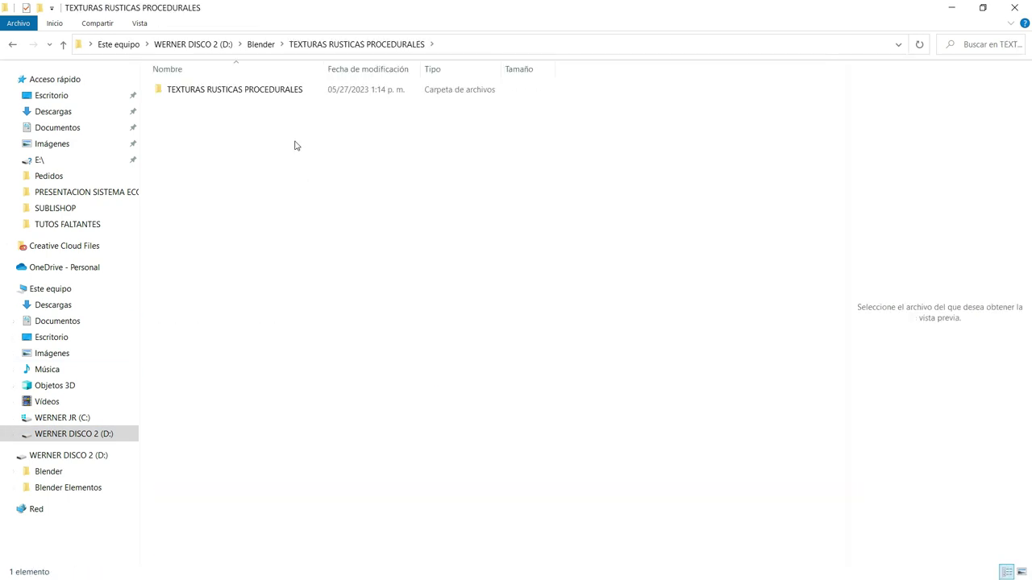
{"action": "double_click", "coordinate": [298, 91]}
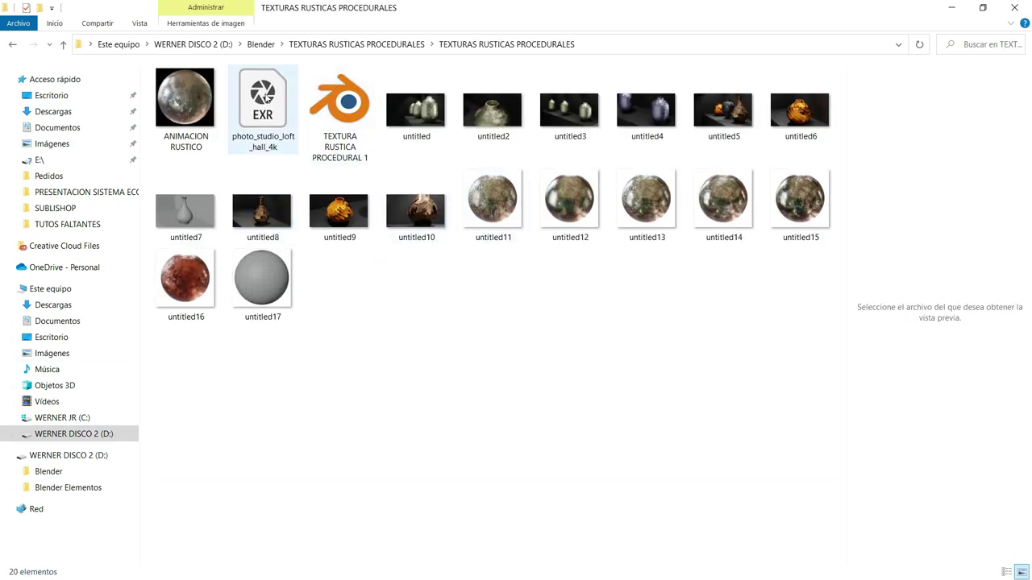
{"action": "left_click", "coordinate": [262, 107]}
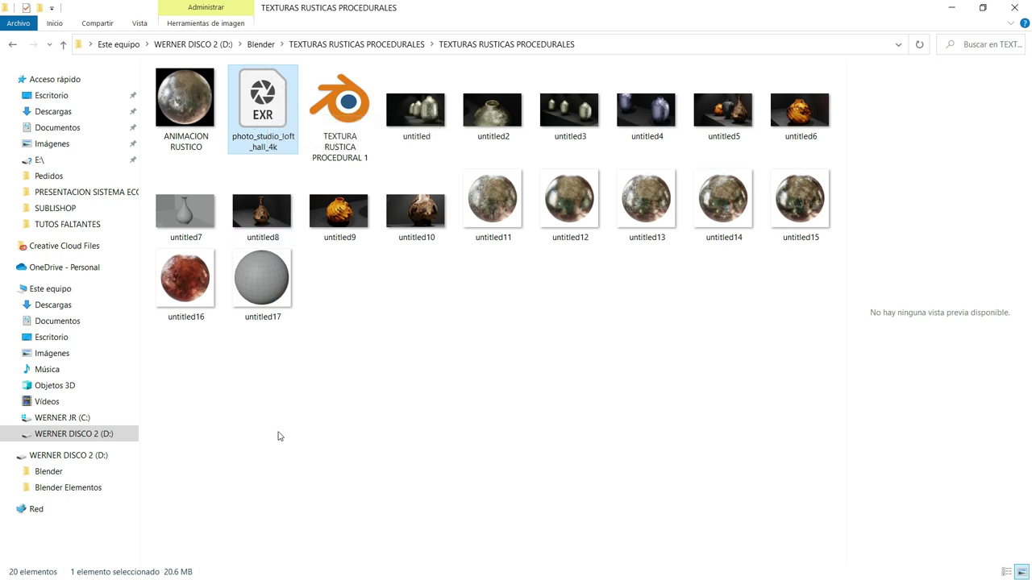
Preview the untitled renders, the ANIMACION RUSTICO video and TEXTURA RUSTICA PROCEDURAL 1 blend file.
{"action": "left_click", "coordinate": [564, 109]}
{"action": "left_click", "coordinate": [564, 202]}
{"action": "left_click", "coordinate": [493, 202]}
{"action": "left_click", "coordinate": [573, 205]}
{"action": "left_click", "coordinate": [166, 108]}
{"action": "left_click", "coordinate": [339, 101]}
Reselect the photo_studio_loft_hall_4k HDRI in a windowed Explorer, then minimize it back to Blender.
{"action": "left_click", "coordinate": [983, 7]}
{"action": "left_click_drag", "start_coordinate": [498, 205], "coordinate": [663, 136]}
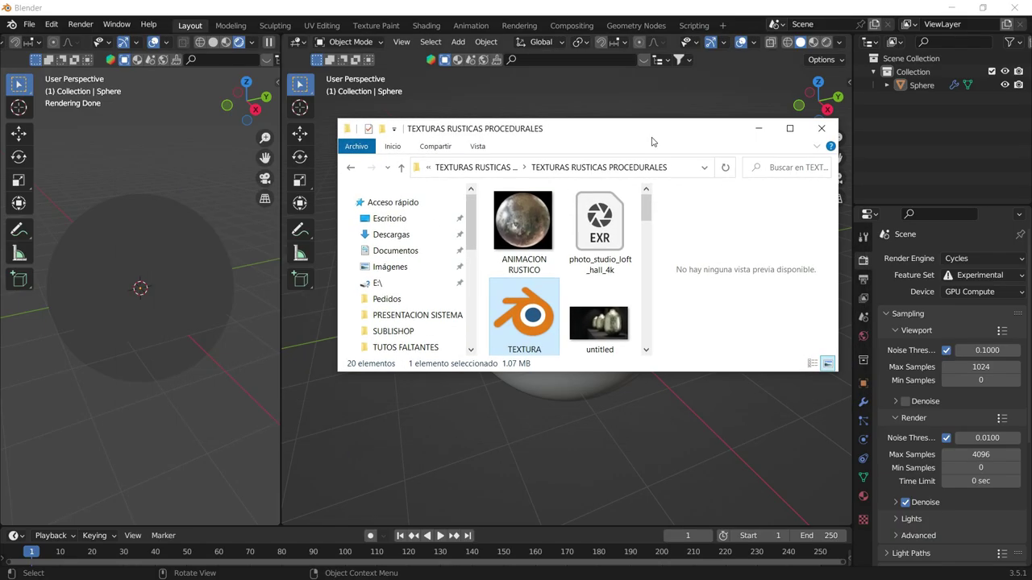
{"action": "left_click", "coordinate": [609, 228]}
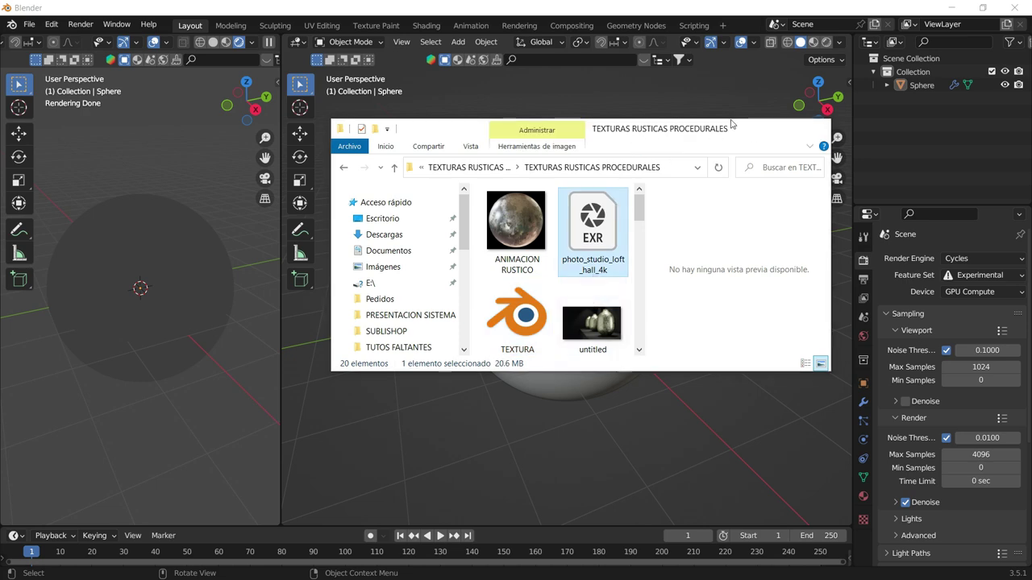
{"action": "left_click", "coordinate": [761, 133]}
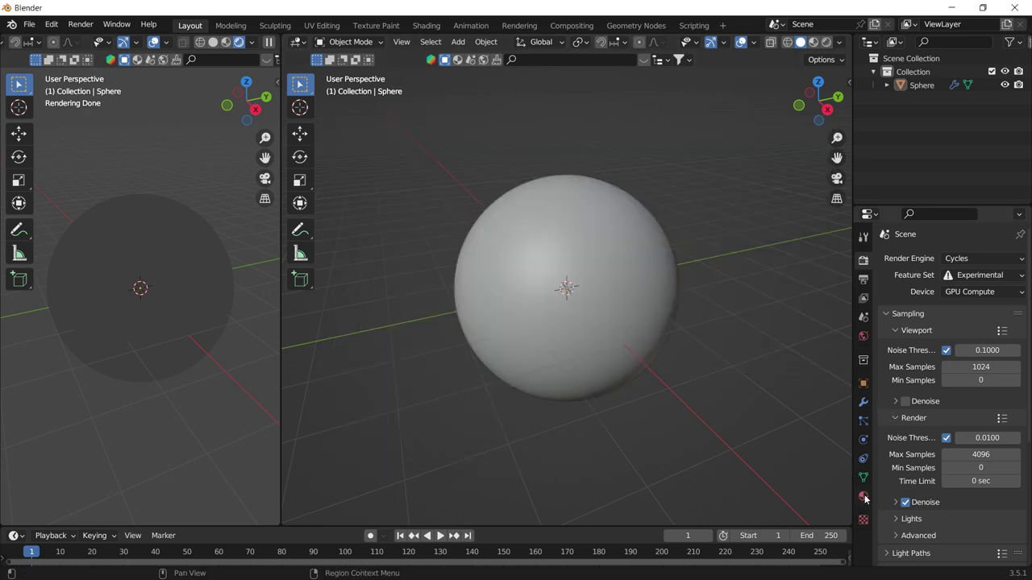
Feed the World colour from an Environment Texture in World properties.
{"action": "left_click", "coordinate": [864, 336]}
{"action": "left_click", "coordinate": [941, 359]}
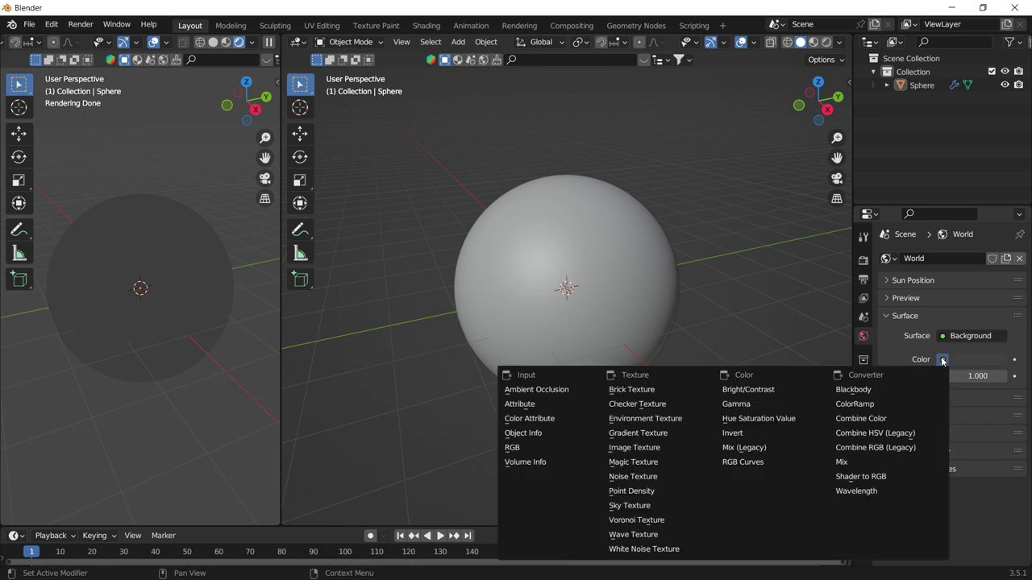
{"action": "left_click", "coordinate": [659, 418]}
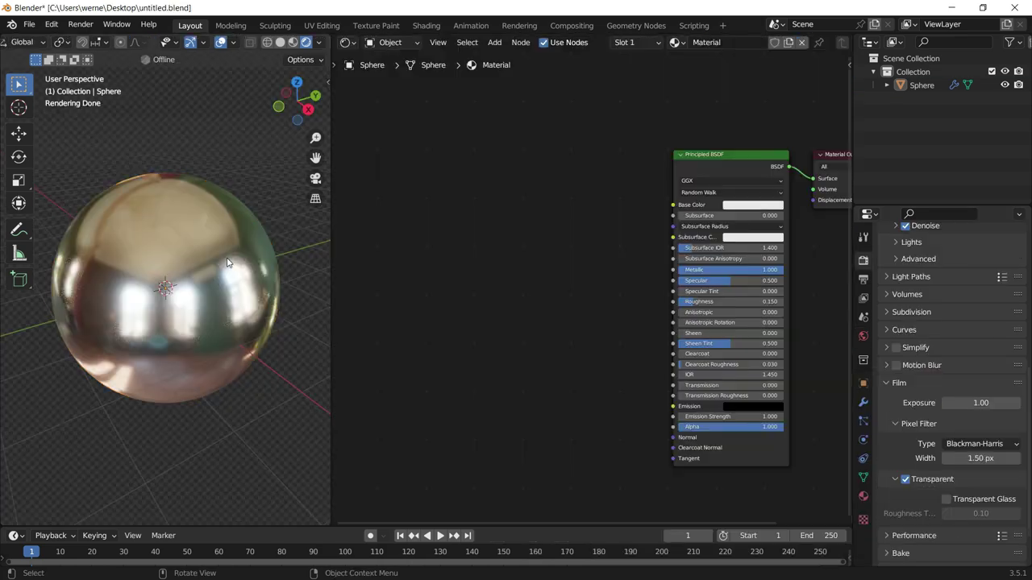
{"action": "left_click", "coordinate": [226, 262]}
{"action": "key", "text": "alt+a"}
{"action": "scroll", "coordinate": [200, 240], "scroll_direction": "up", "scroll_amount": 1}
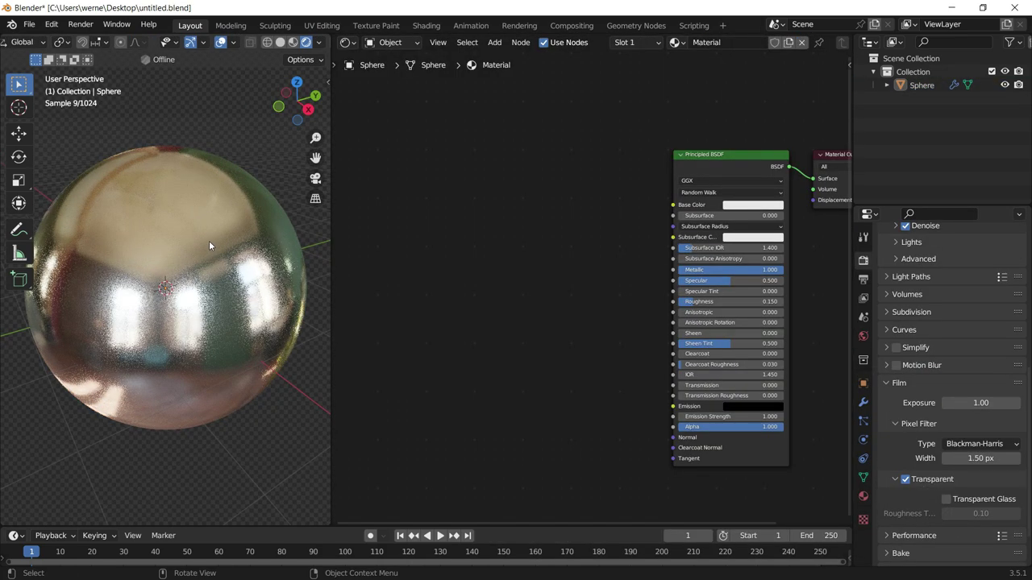
{"action": "left_click", "coordinate": [863, 335]}
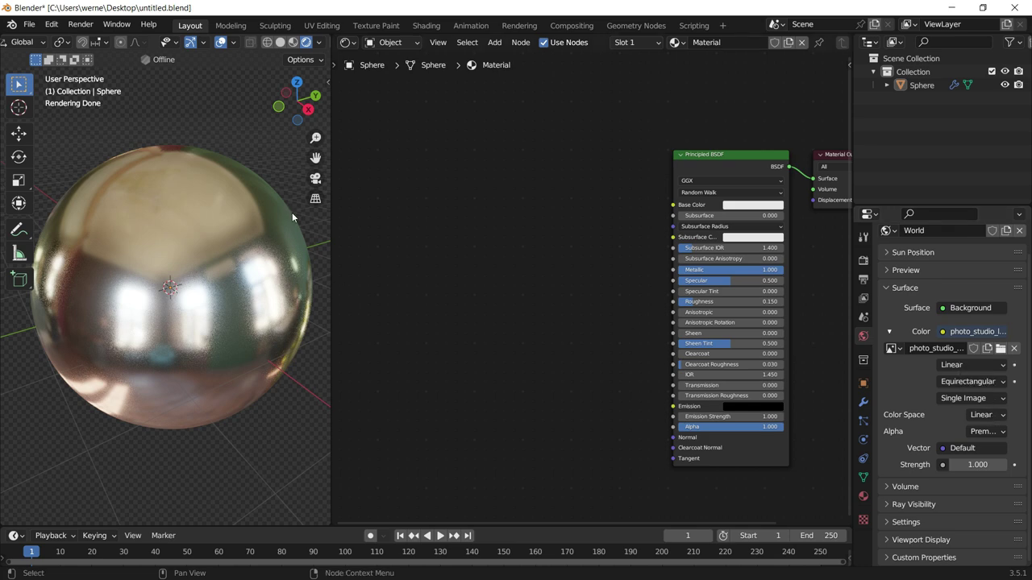
{"action": "left_click", "coordinate": [188, 184]}
{"action": "scroll", "coordinate": [509, 249], "scroll_direction": "up", "scroll_amount": 1}
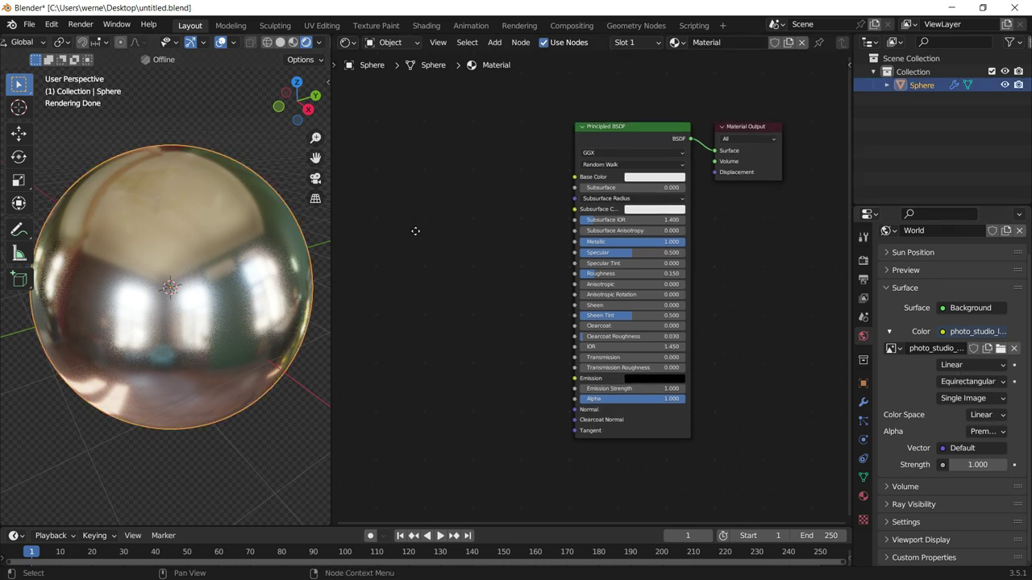
{"action": "scroll", "coordinate": [414, 231], "scroll_direction": "up", "scroll_amount": 1}
{"action": "scroll", "coordinate": [564, 242], "scroll_direction": "up", "scroll_amount": 1}
{"action": "scroll", "coordinate": [549, 228], "scroll_direction": "down", "scroll_amount": 2}
{"action": "left_click", "coordinate": [582, 242]}
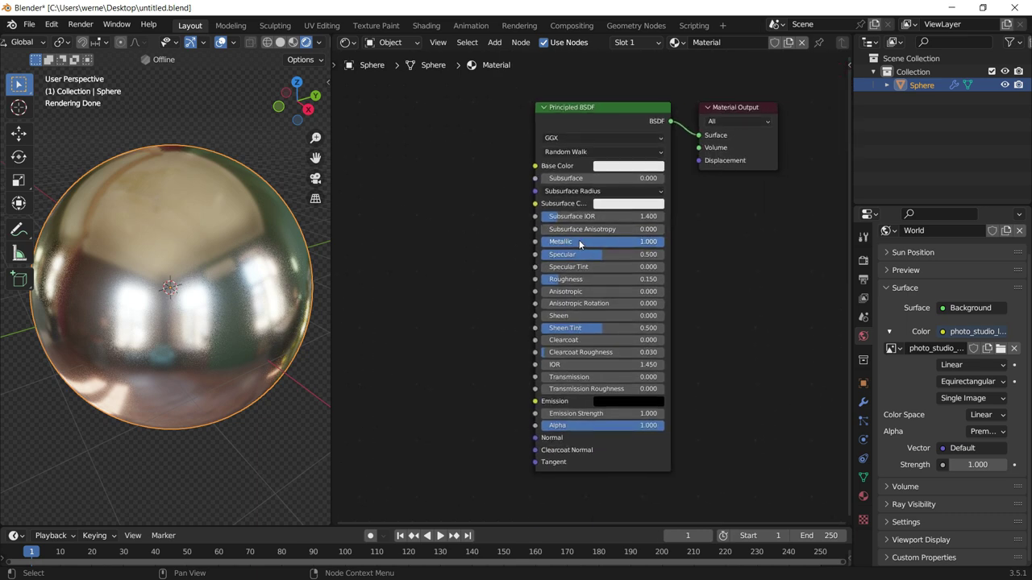
{"action": "type", "text": "0"}
{"action": "key", "text": "Return"}
{"action": "key", "text": "ctrl+z"}
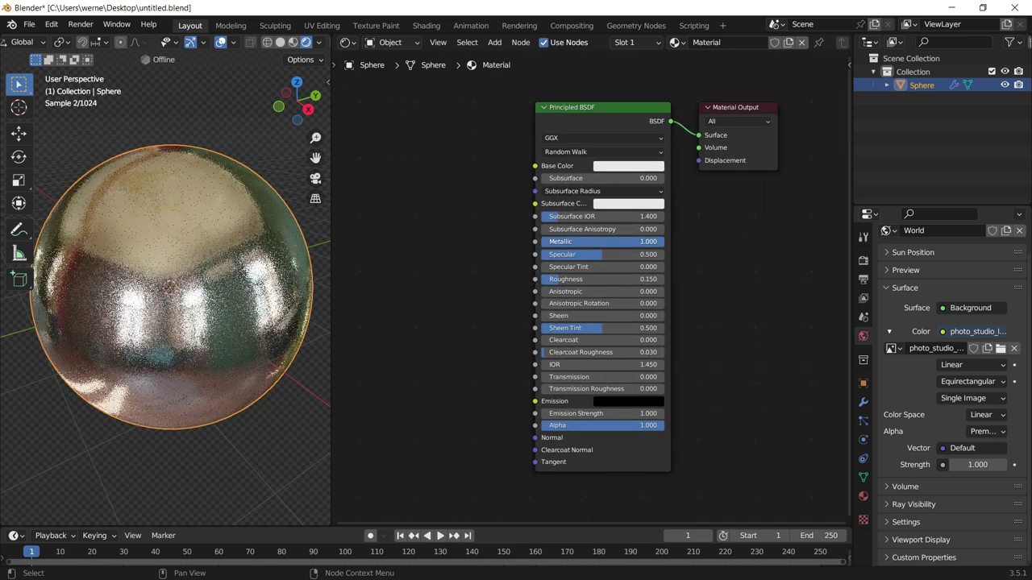
{"action": "left_click", "coordinate": [596, 279]}
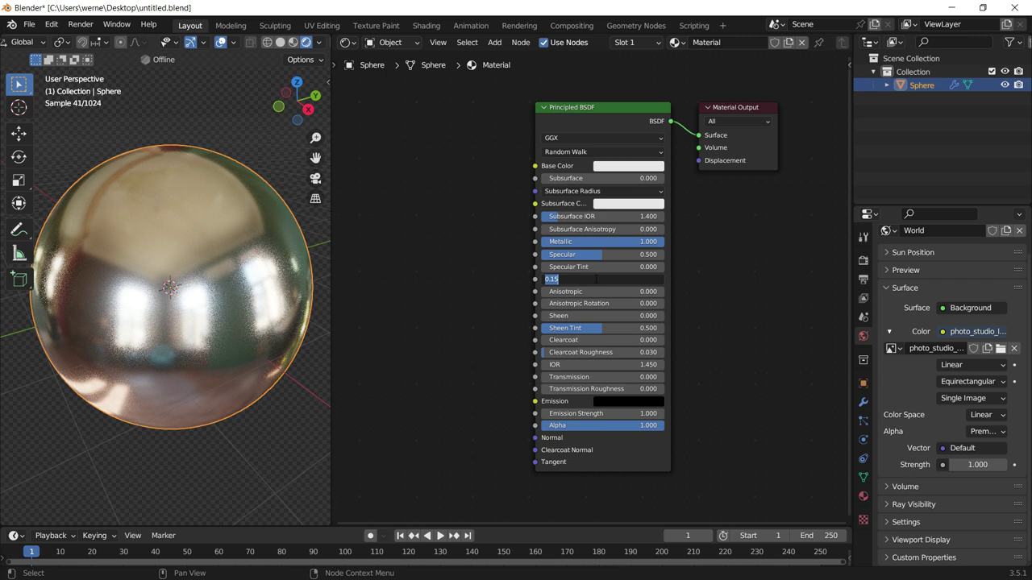
{"action": "type", "text": "0.2"}
{"action": "key", "text": "Return"}
{"action": "left_click", "coordinate": [587, 279]}
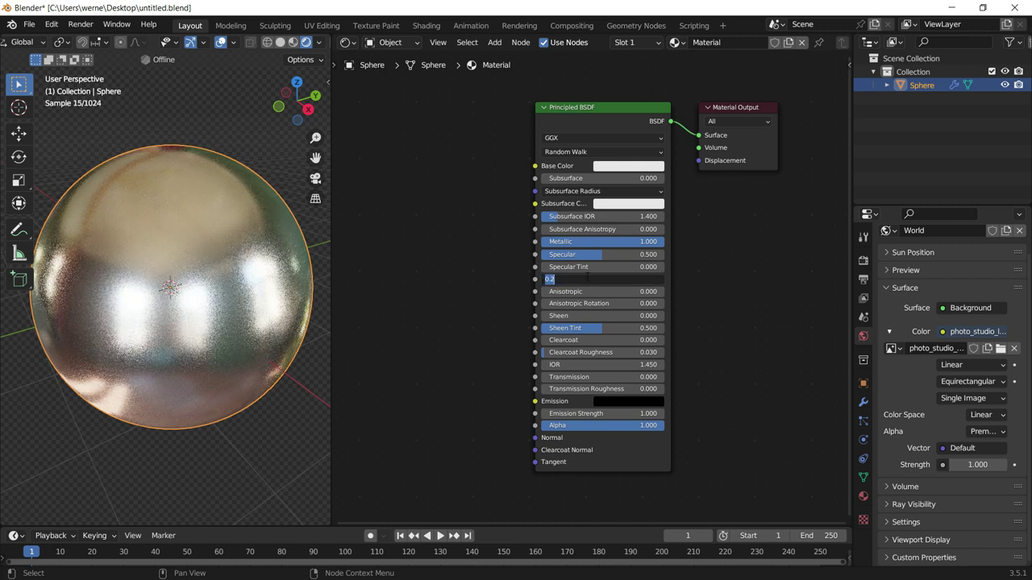
{"action": "type", "text": "0.15"}
{"action": "key", "text": "Return"}
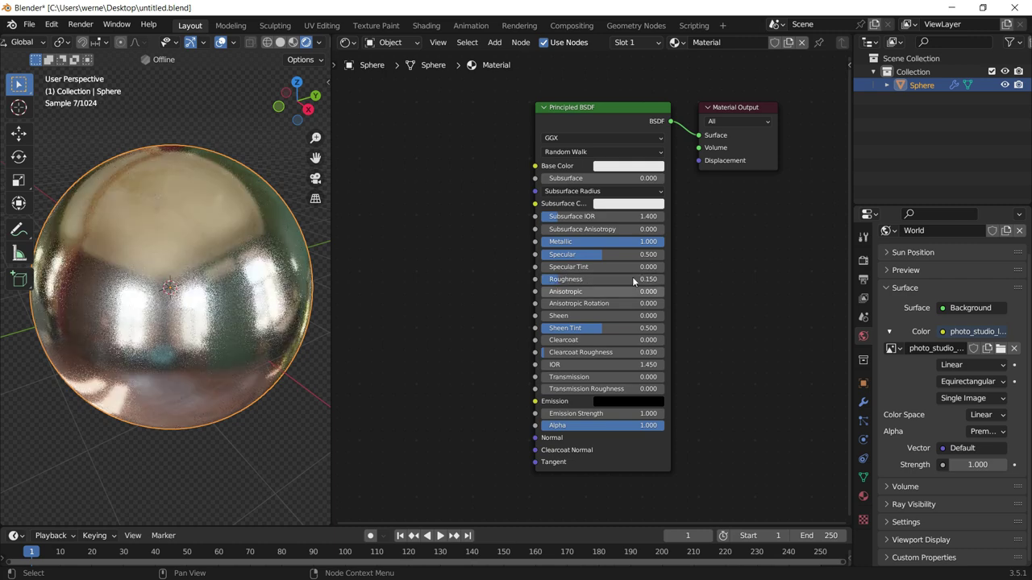
{"action": "middle_click_drag", "start_coordinate": [589, 281], "coordinate": [608, 274]}
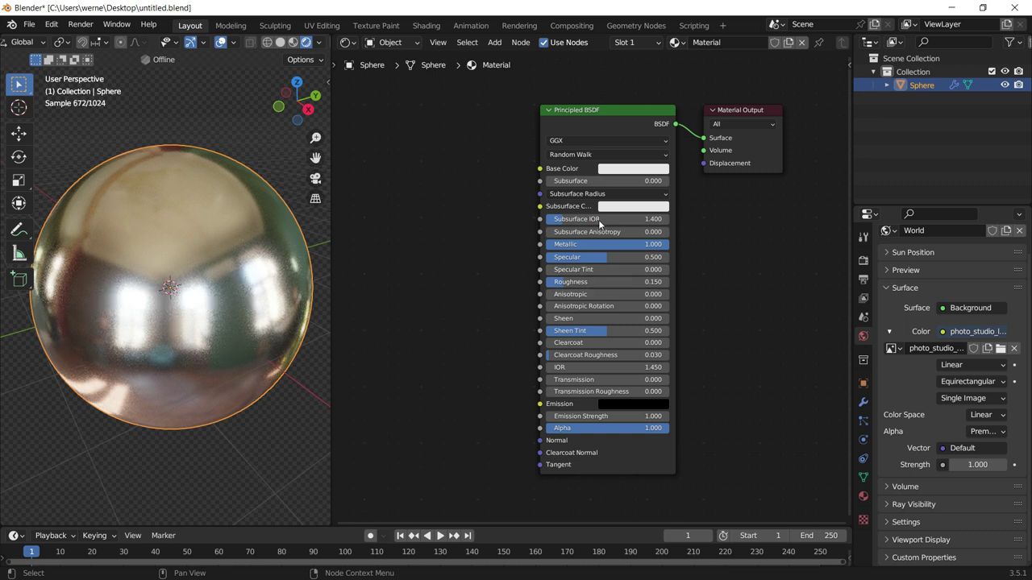
{"action": "left_click", "coordinate": [155, 125]}
{"action": "scroll", "coordinate": [588, 289], "scroll_direction": "down", "scroll_amount": 2}
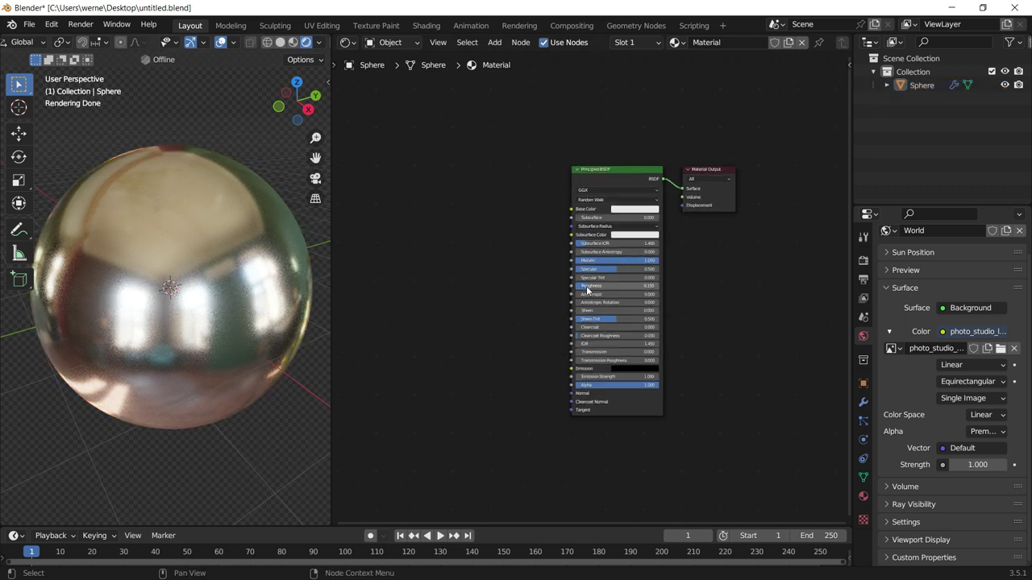
{"action": "middle_click_drag", "start_coordinate": [589, 289], "coordinate": [668, 304]}
{"action": "key", "text": "shift+a"}
Add a Wave Texture node left of the Principled BSDF.
{"action": "left_click", "coordinate": [565, 197]}
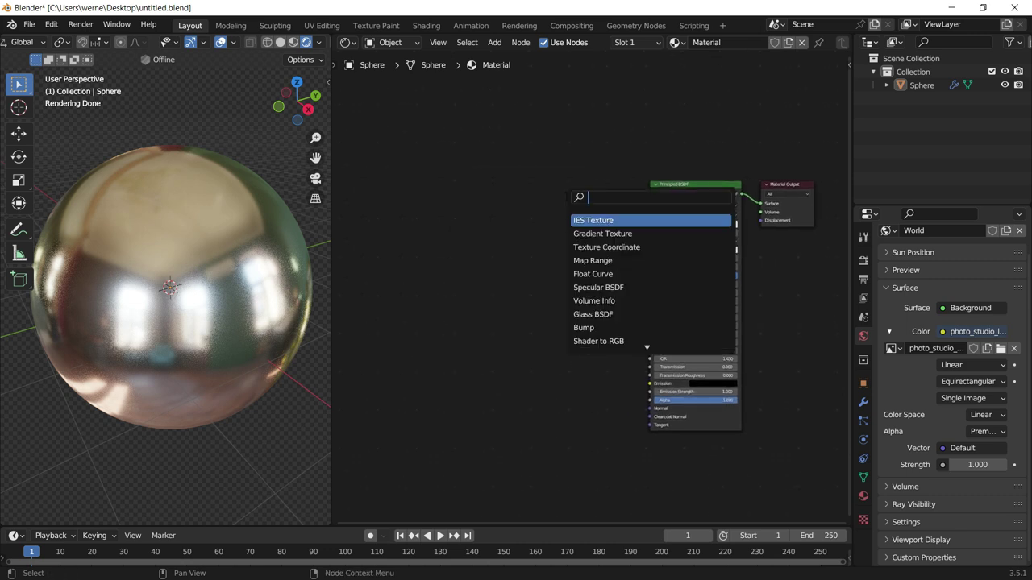
{"action": "type", "text": "wave"}
{"action": "key", "text": "Down"}
{"action": "key", "text": "Return"}
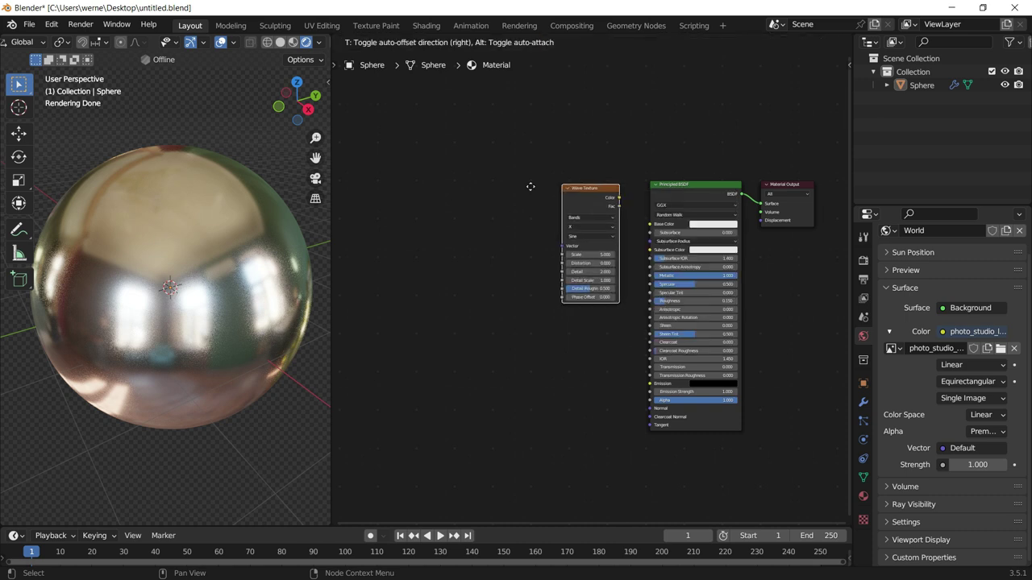
{"action": "left_click", "coordinate": [487, 188]}
{"action": "left_click", "coordinate": [542, 192]}
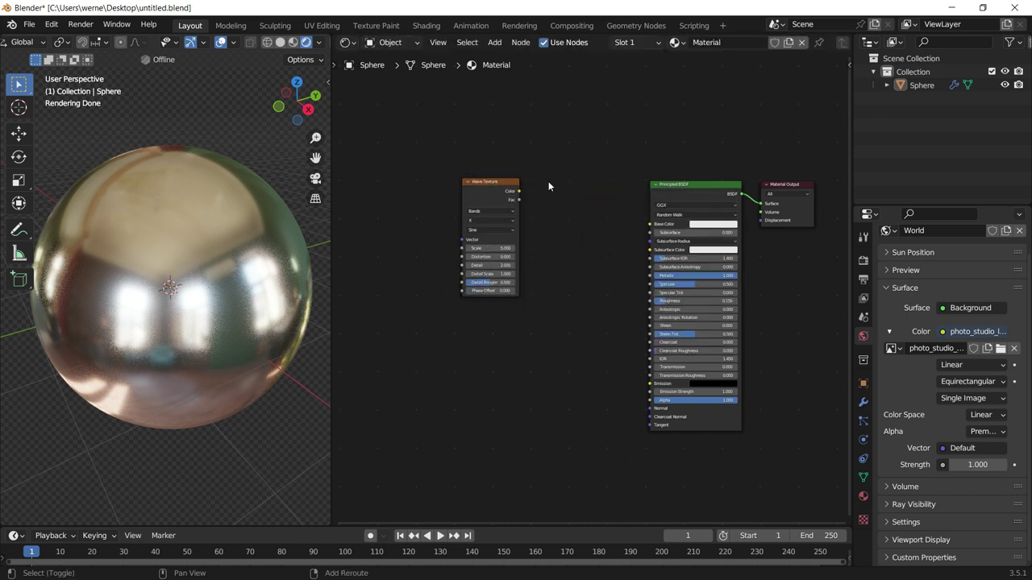
Add a ColorRamp, wiring its Color to Base Color and the Wave Color to its Fac.
{"action": "key", "text": "shift+a"}
{"action": "type", "text": "color"}
{"action": "key", "text": "Return"}
{"action": "left_click", "coordinate": [535, 208]}
{"action": "scroll", "coordinate": [576, 225], "scroll_direction": "up", "scroll_amount": 2}
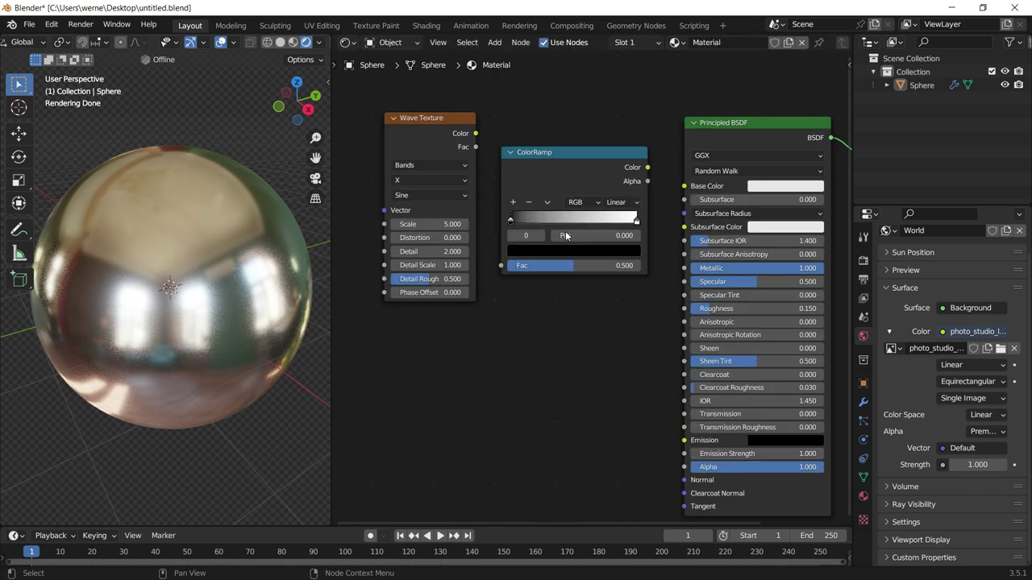
{"action": "left_click_drag", "start_coordinate": [684, 185], "coordinate": [648, 167]}
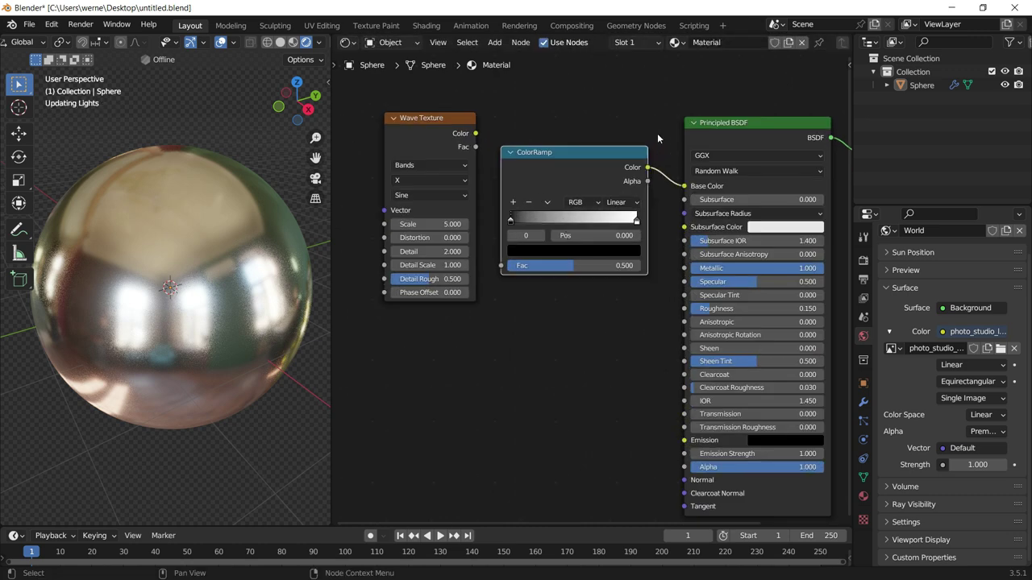
{"action": "mouse_move", "coordinate": [470, 130]}
{"action": "left_mouse_down"}
{"action": "mouse_move", "coordinate": [436, 126]}
{"action": "mouse_move", "coordinate": [501, 266]}
{"action": "left_mouse_up"}
Set the Wave Texture Distortion to 70, Detail to 15 and Detail Roughness to 0.65.
{"action": "middle_click_drag", "start_coordinate": [457, 201], "coordinate": [501, 279]}
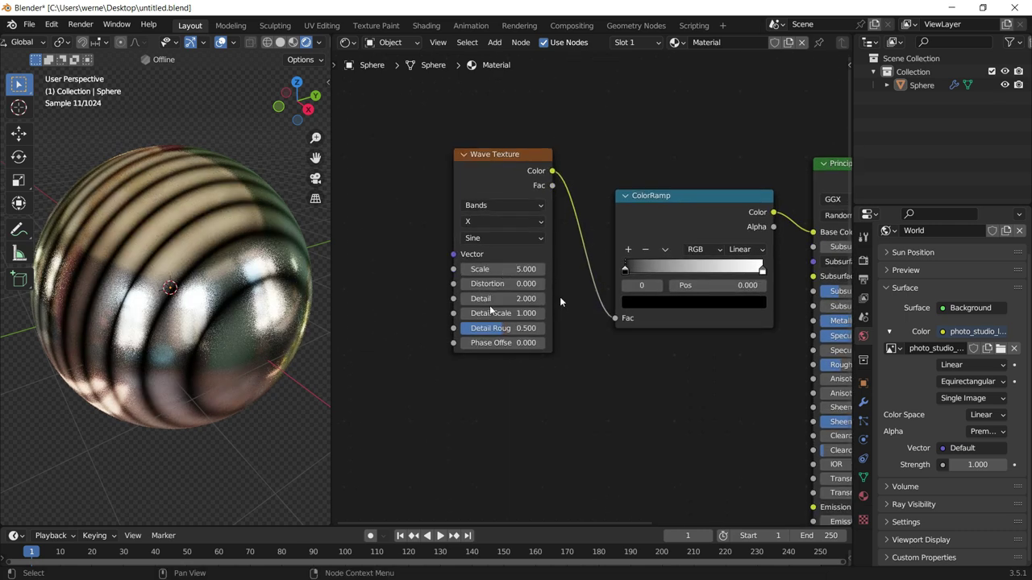
{"action": "double_click", "coordinate": [498, 284]}
{"action": "type", "text": "0"}
{"action": "key", "text": "Return"}
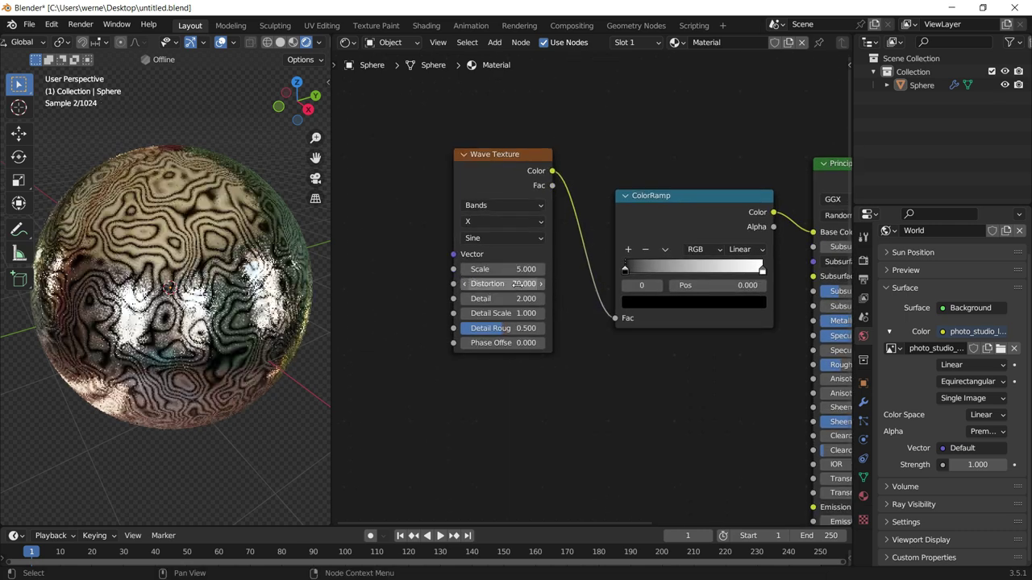
{"action": "double_click", "coordinate": [525, 298]}
{"action": "type", "text": "15"}
{"action": "key", "text": "Return"}
{"action": "double_click", "coordinate": [500, 328]}
{"action": "key", "text": "BackSpace"}
{"action": "type", "text": "5"}
{"action": "key", "text": "Return"}
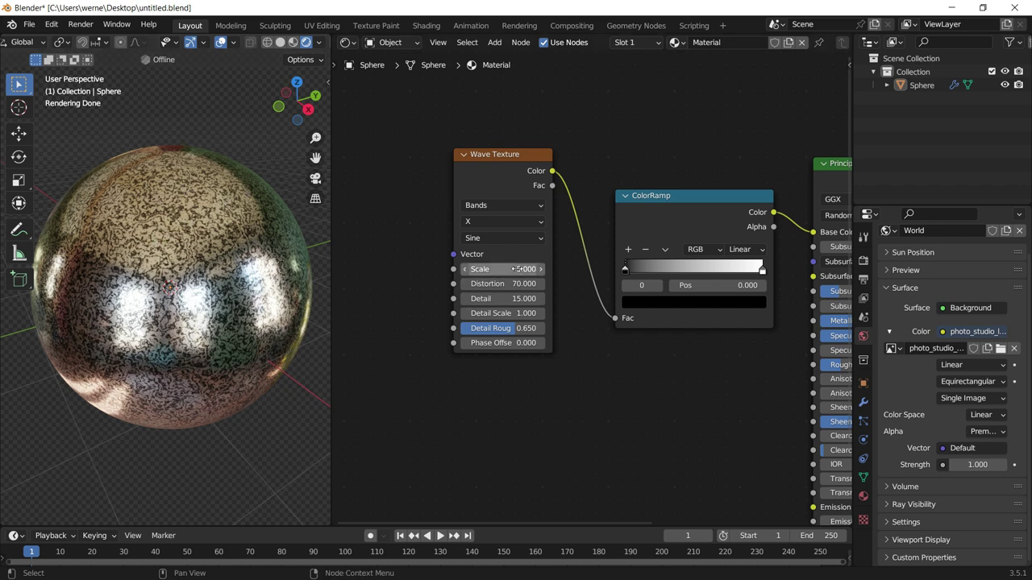
Reposition the ColorRamp stops and set the Wave Texture Scale to 0.3.
{"action": "mouse_move", "coordinate": [634, 270]}
{"action": "left_mouse_down"}
{"action": "mouse_move", "coordinate": [703, 272]}
{"action": "mouse_move", "coordinate": [584, 273]}
{"action": "left_mouse_up"}
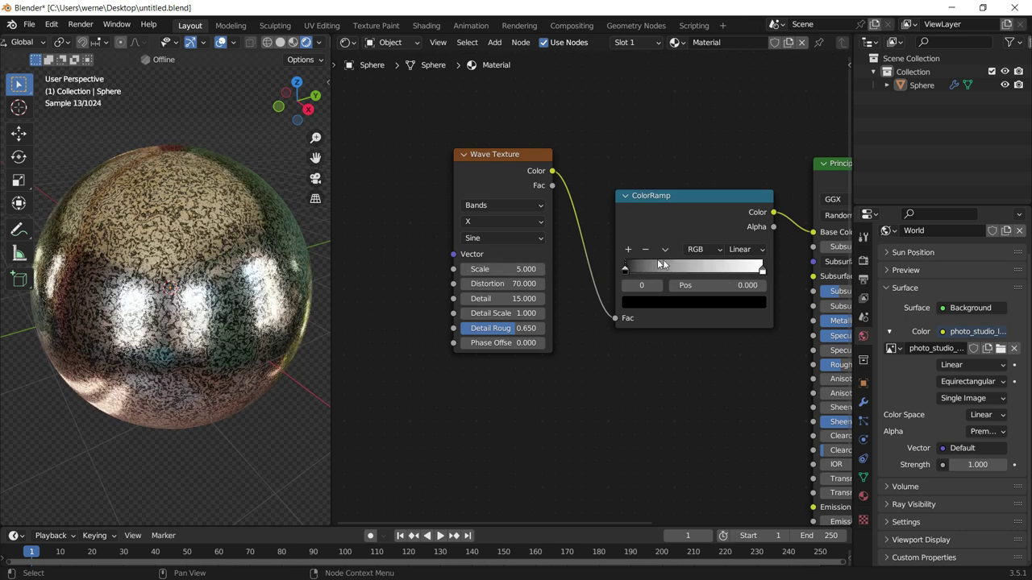
{"action": "left_click_drag", "start_coordinate": [661, 264], "coordinate": [777, 275]}
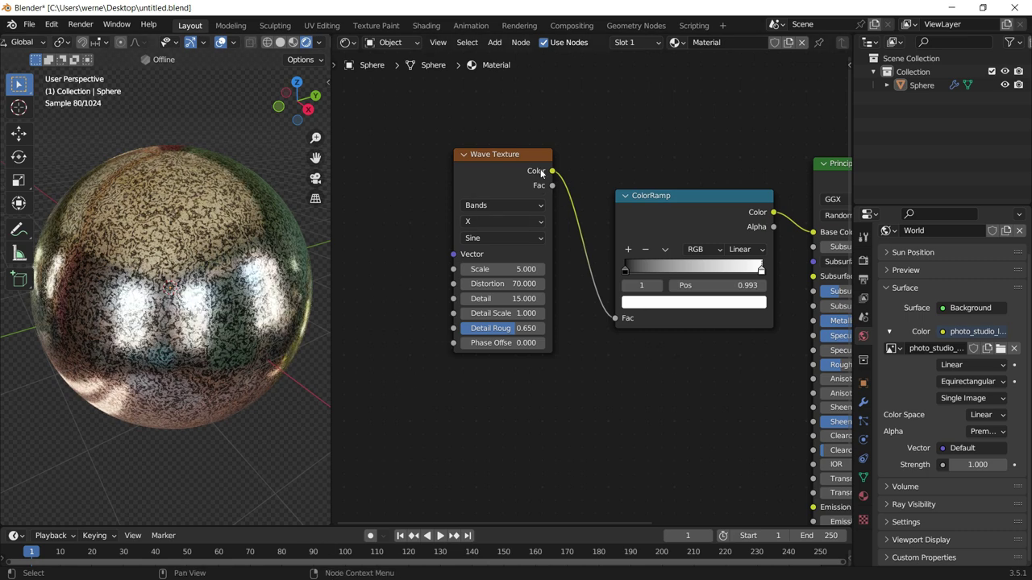
{"action": "left_click_drag", "start_coordinate": [541, 173], "coordinate": [525, 182]}
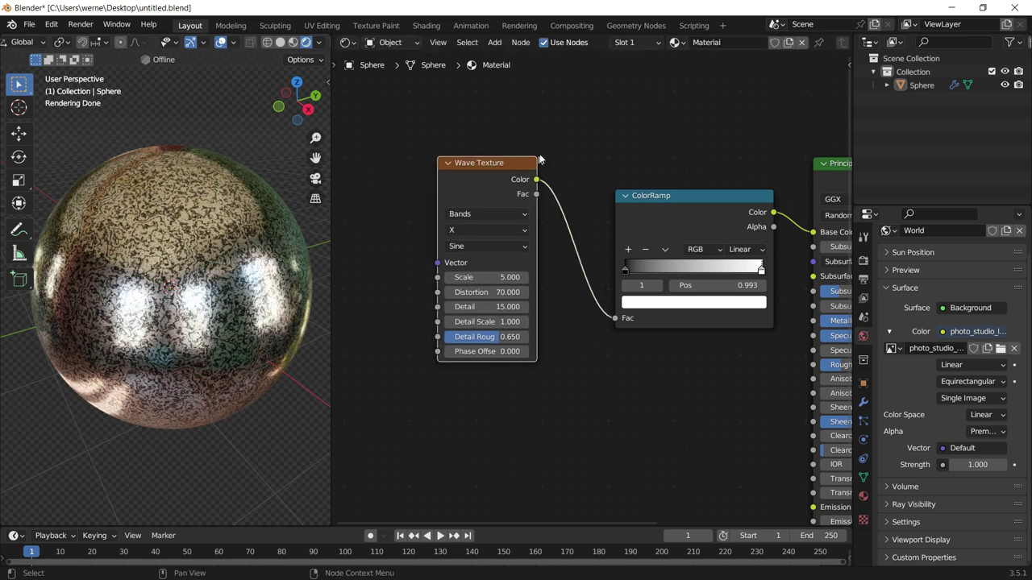
{"action": "left_click", "coordinate": [485, 277]}
{"action": "type", "text": "0.3"}
{"action": "key", "text": "Return"}
Orbit the view to inspect the marbled sphere and reselect the Wave Texture node.
{"action": "mouse_move", "coordinate": [273, 140]}
{"action": "middle_mouse_down"}
{"action": "mouse_move", "coordinate": [220, 176]}
{"action": "mouse_move", "coordinate": [15, 187]}
{"action": "mouse_move", "coordinate": [60, 171]}
{"action": "middle_mouse_up"}
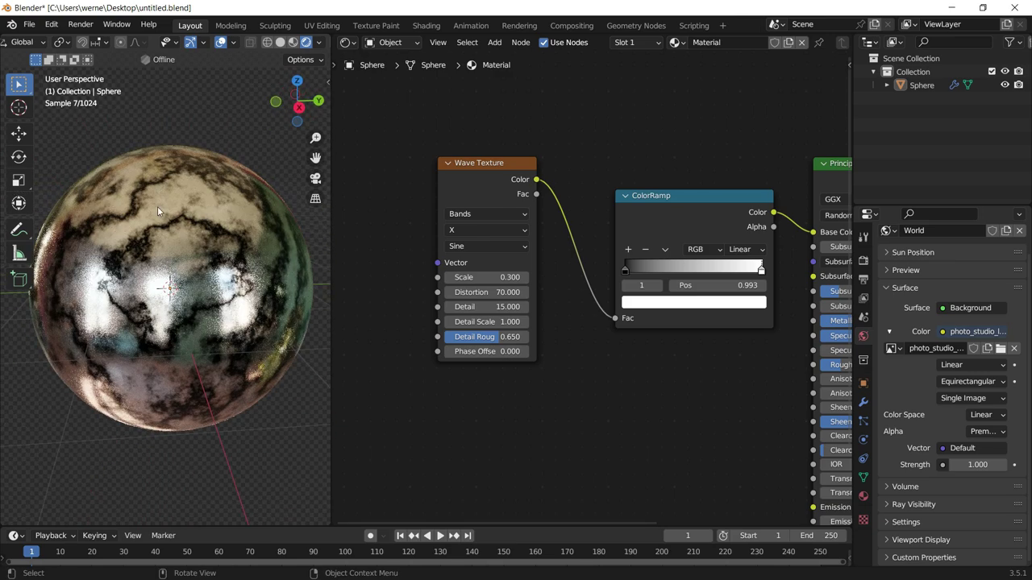
{"action": "scroll", "coordinate": [655, 298], "scroll_direction": "down", "scroll_amount": 2}
{"action": "middle_click_drag", "start_coordinate": [655, 298], "coordinate": [659, 287]}
{"action": "left_click_drag", "start_coordinate": [532, 197], "coordinate": [525, 191]}
Add Texture Coordinate and Mapping nodes to the Wave Texture, using Object coordinates for Mapping.
{"action": "key", "text": "ctrl+t"}
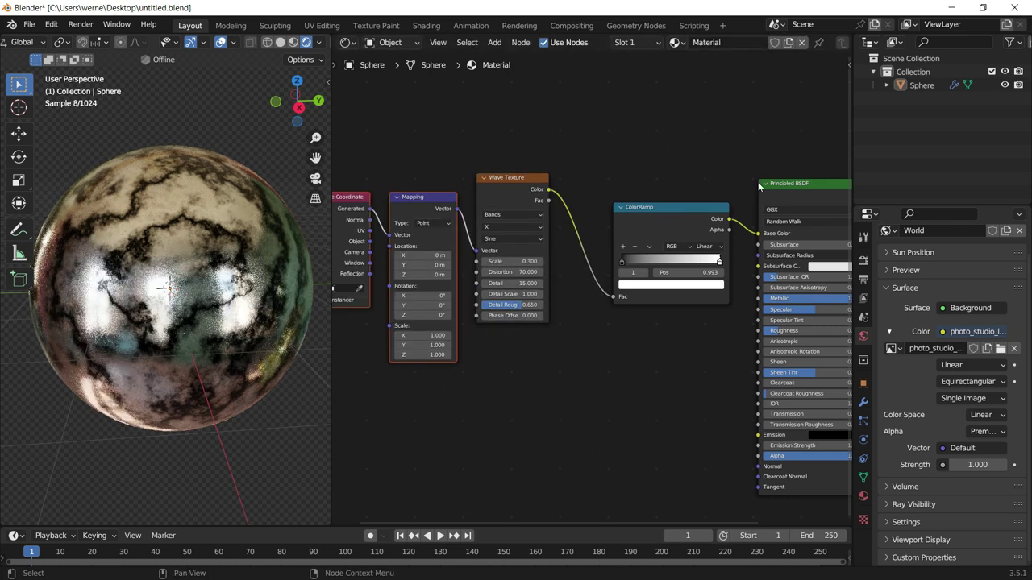
{"action": "mouse_move", "coordinate": [455, 175]}
{"action": "middle_mouse_down"}
{"action": "mouse_move", "coordinate": [592, 184]}
{"action": "mouse_move", "coordinate": [564, 134]}
{"action": "middle_mouse_up"}
{"action": "key", "text": "g"}
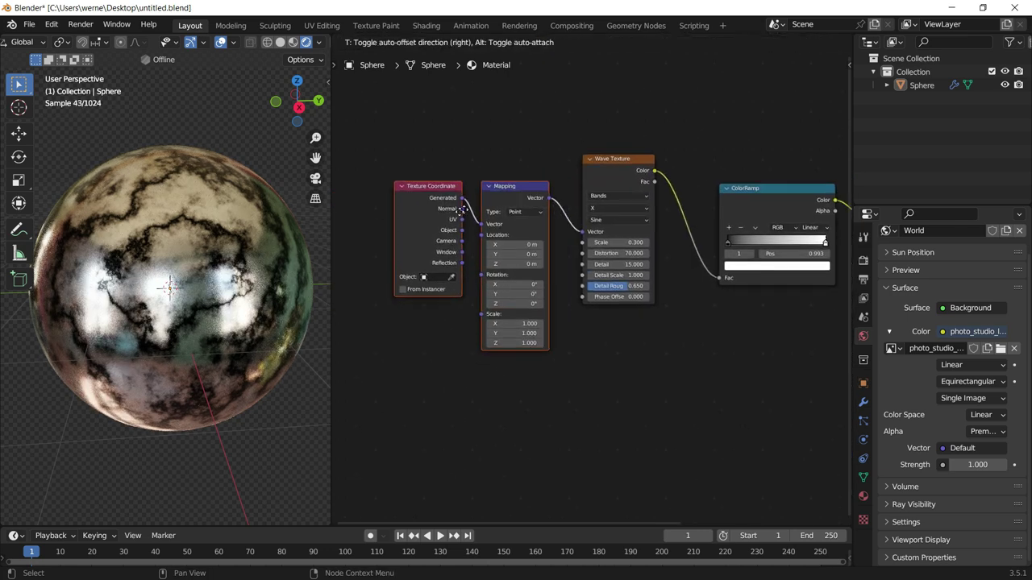
{"action": "left_click", "coordinate": [459, 167]}
{"action": "middle_click_drag", "start_coordinate": [419, 191], "coordinate": [690, 214]}
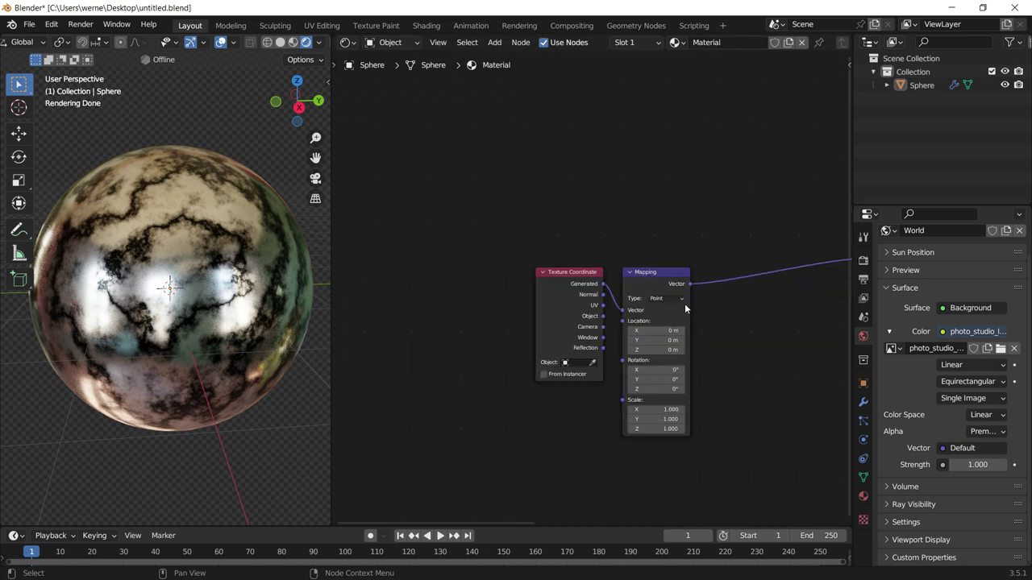
{"action": "middle_click_drag", "start_coordinate": [531, 221], "coordinate": [422, 199]}
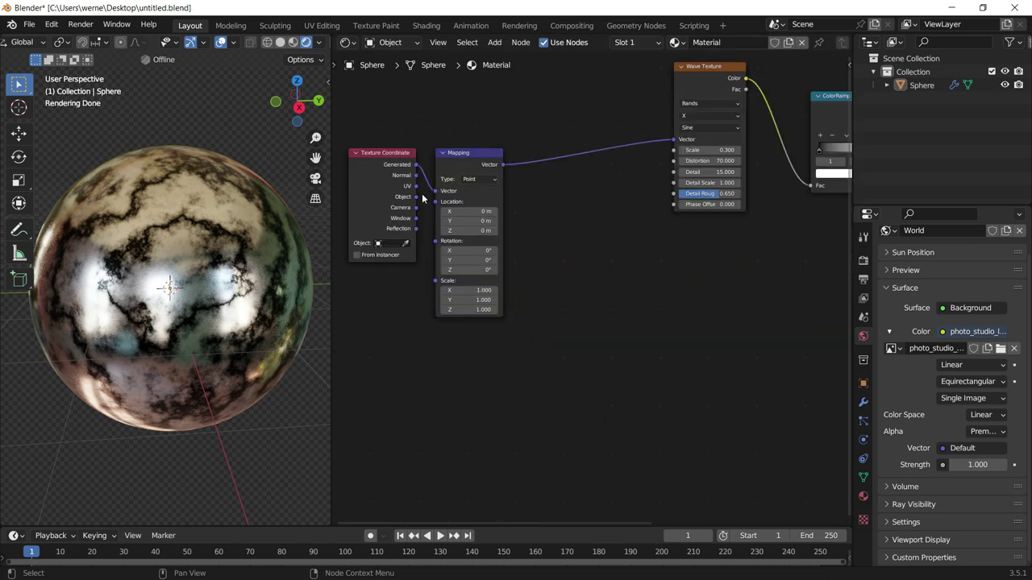
{"action": "left_click_drag", "start_coordinate": [416, 197], "coordinate": [435, 190]}
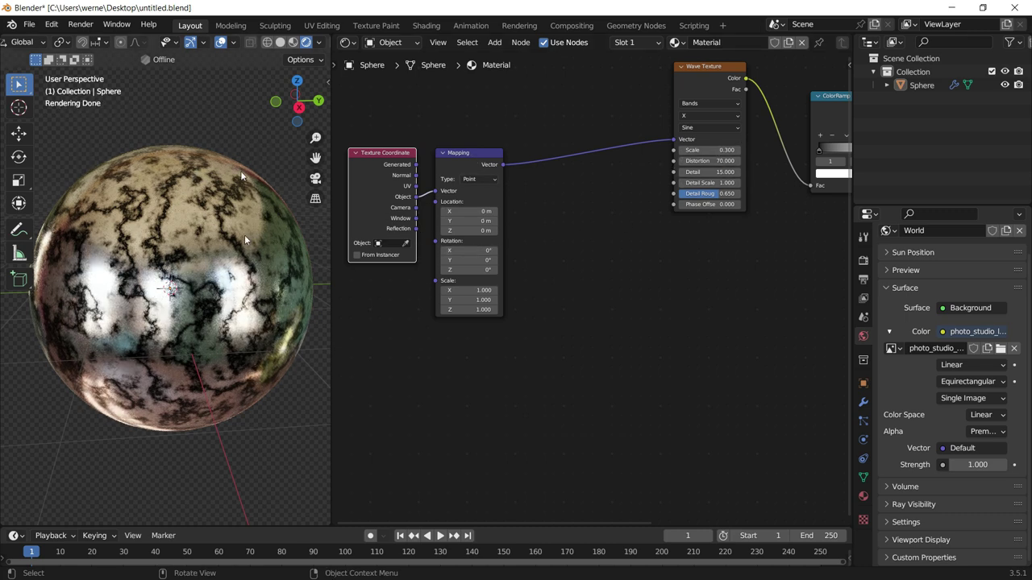
{"action": "middle_click_drag", "start_coordinate": [137, 275], "coordinate": [199, 252]}
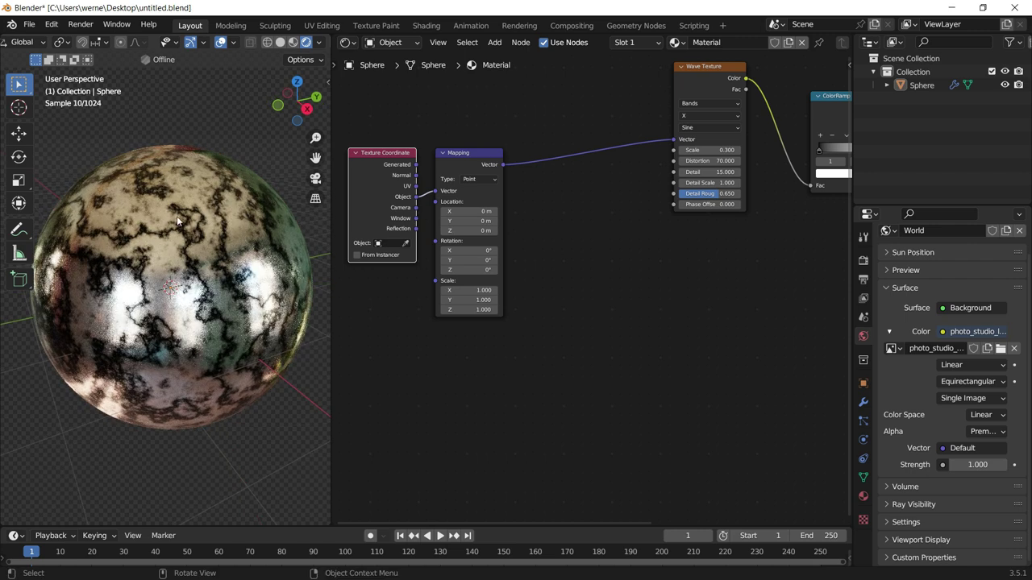
{"action": "middle_click_drag", "start_coordinate": [597, 204], "coordinate": [447, 265]}
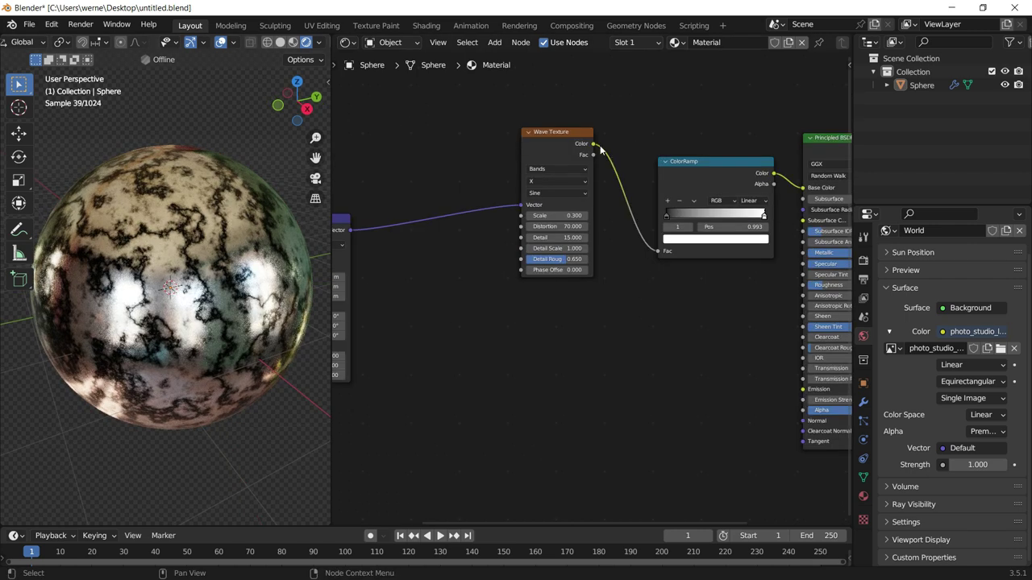
Move the Wave Texture left and the ColorRamp up and left to make room.
{"action": "key", "text": "g"}
{"action": "left_click", "coordinate": [386, 144]}
{"action": "left_click_drag", "start_coordinate": [710, 161], "coordinate": [629, 153]}
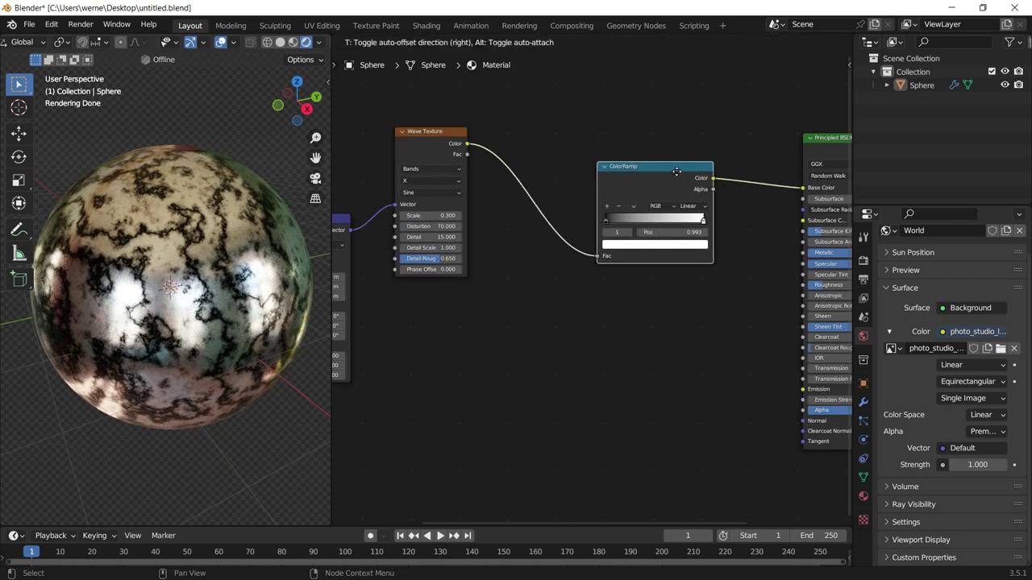
{"action": "scroll", "coordinate": [579, 282], "scroll_direction": "down", "scroll_amount": 2}
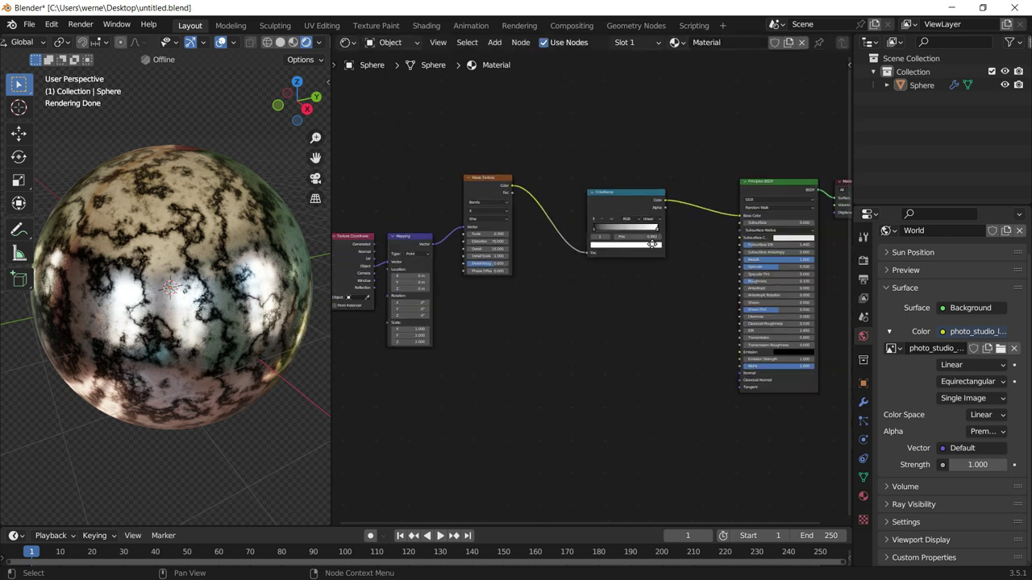
Add a Bump node below the colour ramp, linked to the Principled BSDF Normal.
{"action": "key", "text": "shift+a"}
{"action": "left_click", "coordinate": [577, 303]}
{"action": "type", "text": "bump"}
{"action": "key", "text": "Return"}
{"action": "left_click", "coordinate": [595, 289]}
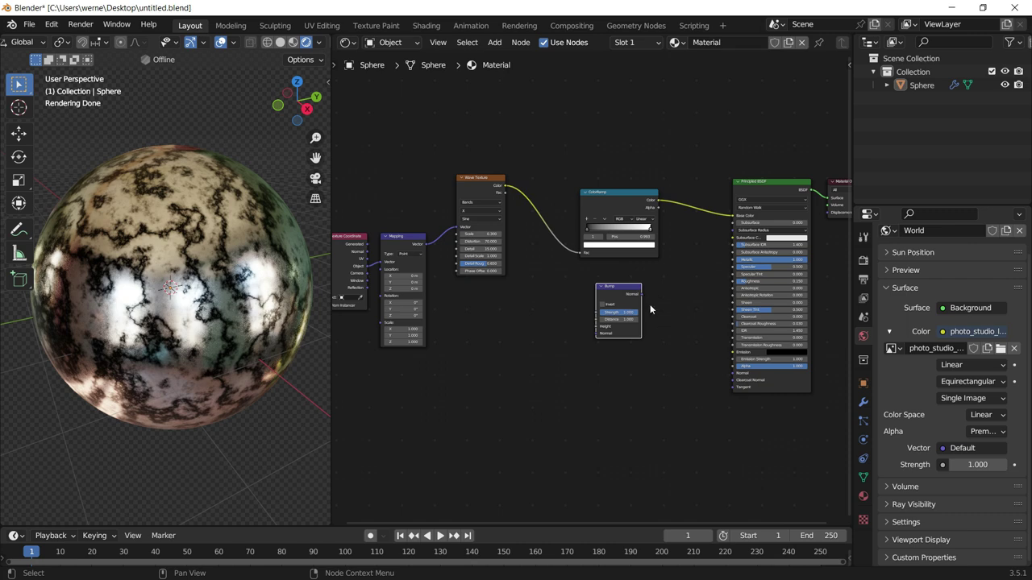
{"action": "left_click_drag", "start_coordinate": [642, 293], "coordinate": [733, 374]}
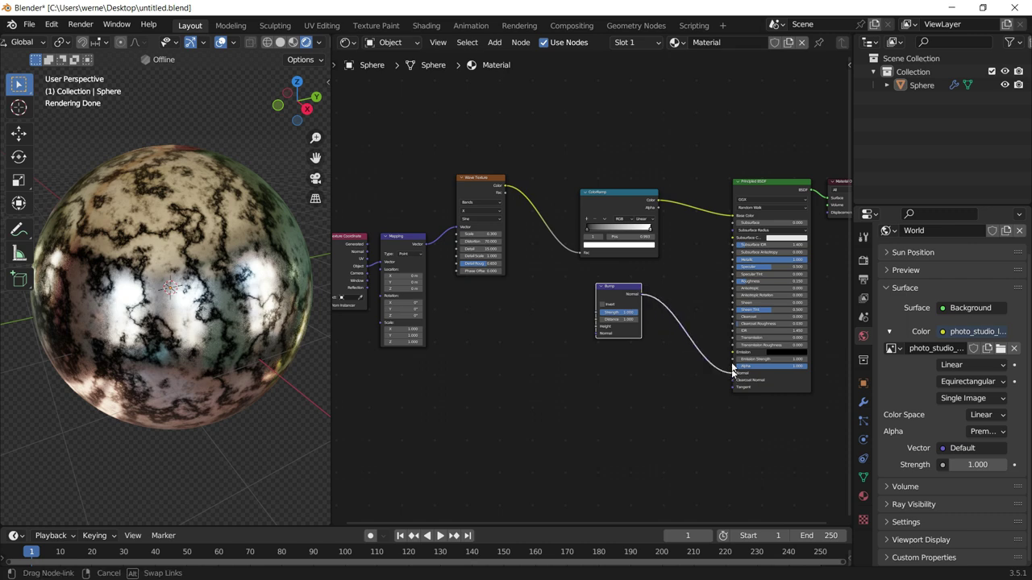
{"action": "middle_click_drag", "start_coordinate": [732, 370], "coordinate": [599, 343]}
Feed the Wave Texture Color into the Bump Height and start the on-screen key display.
{"action": "scroll", "coordinate": [599, 337], "scroll_direction": "up", "scroll_amount": 3}
{"action": "middle_click_drag", "start_coordinate": [752, 323], "coordinate": [828, 342]}
{"action": "scroll", "coordinate": [828, 342], "scroll_direction": "down", "scroll_amount": 2}
{"action": "left_click", "coordinate": [437, 136]}
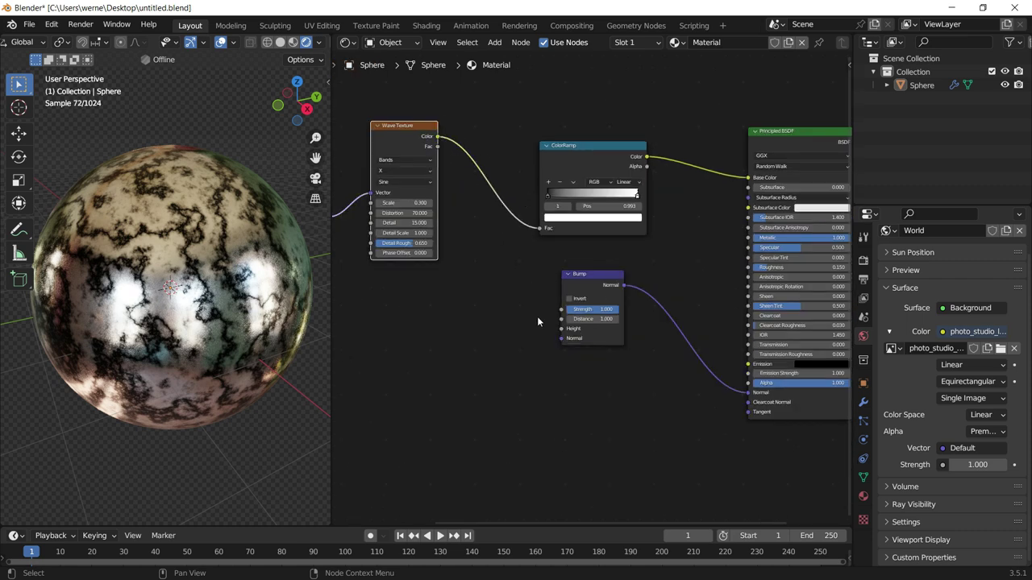
{"action": "left_click_drag", "start_coordinate": [561, 329], "coordinate": [437, 136]}
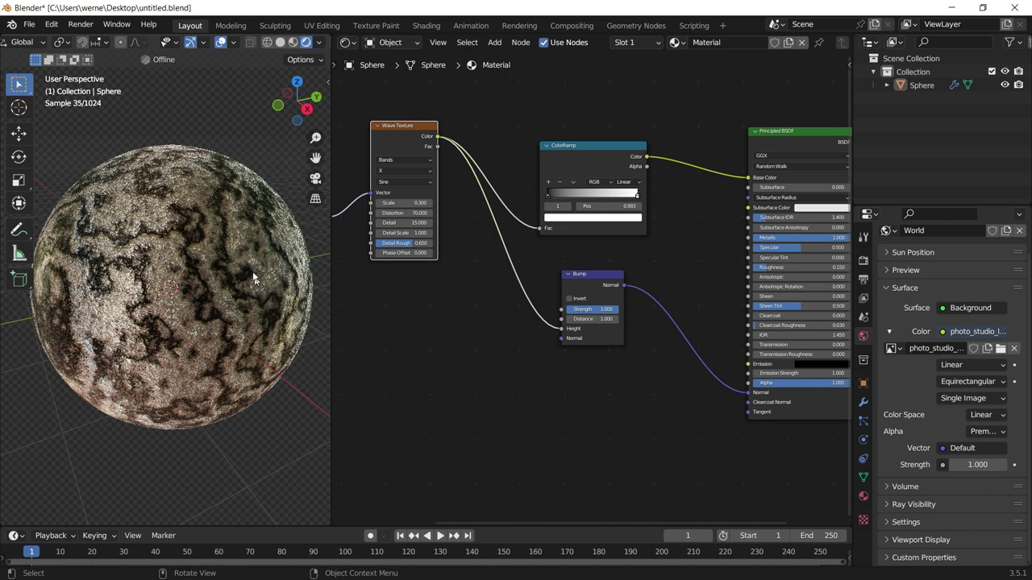
{"action": "key", "text": "n"}
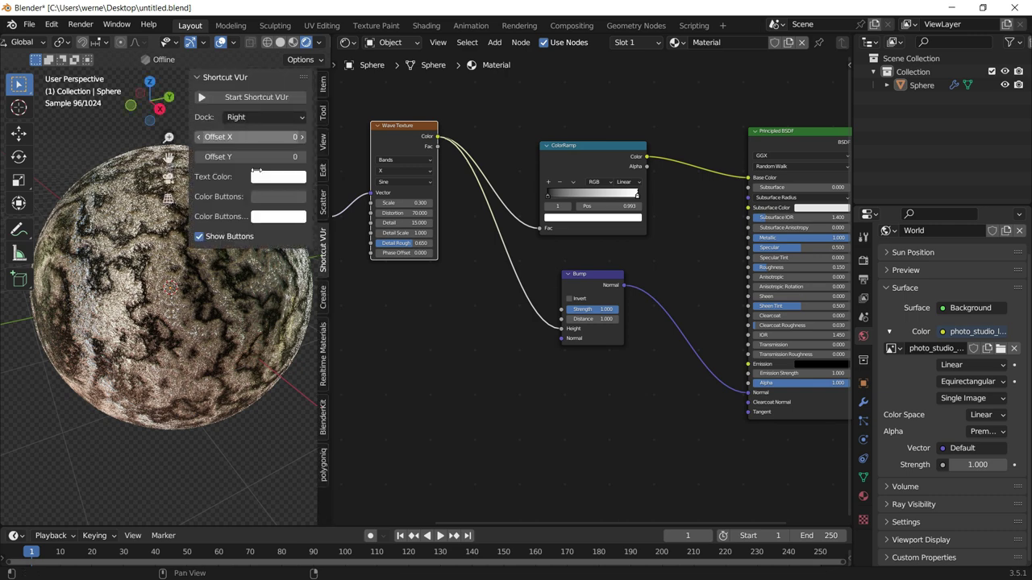
{"action": "left_click", "coordinate": [228, 100]}
Set the Bump Strength to 0.2, then refine it to 0.11.
{"action": "key", "text": "n"}
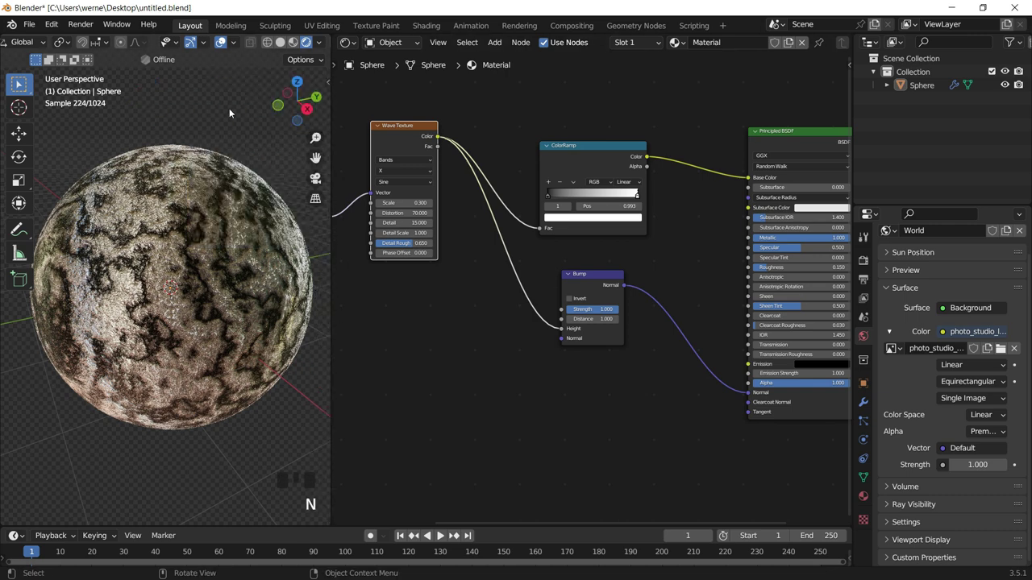
{"action": "middle_click_drag", "start_coordinate": [144, 250], "coordinate": [187, 244]}
{"action": "scroll", "coordinate": [179, 202], "scroll_direction": "up", "scroll_amount": 1}
{"action": "scroll", "coordinate": [170, 155], "scroll_direction": "up", "scroll_amount": 1}
{"action": "scroll", "coordinate": [593, 323], "scroll_direction": "up", "scroll_amount": 5}
{"action": "scroll", "coordinate": [593, 327], "scroll_direction": "up", "scroll_amount": 3}
{"action": "left_click", "coordinate": [597, 330]}
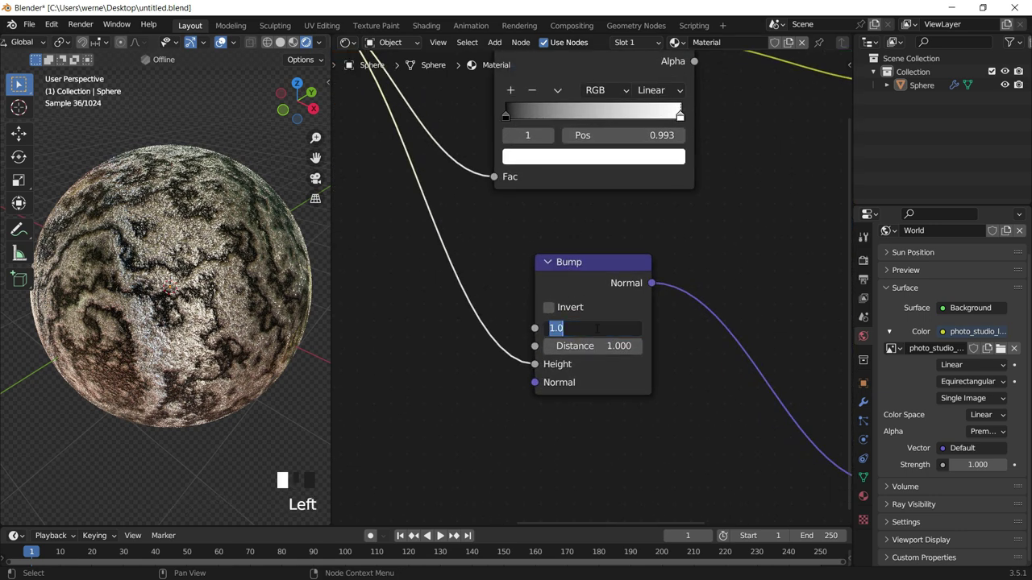
{"action": "type", "text": ".2"}
{"action": "key", "text": "Return"}
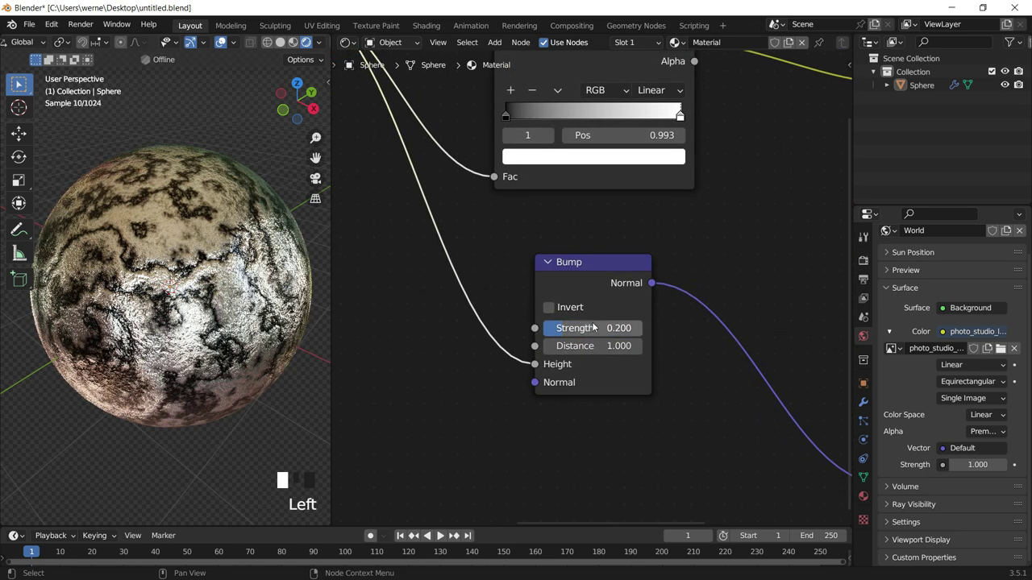
{"action": "left_click", "coordinate": [593, 328]}
{"action": "type", "text": "0"}
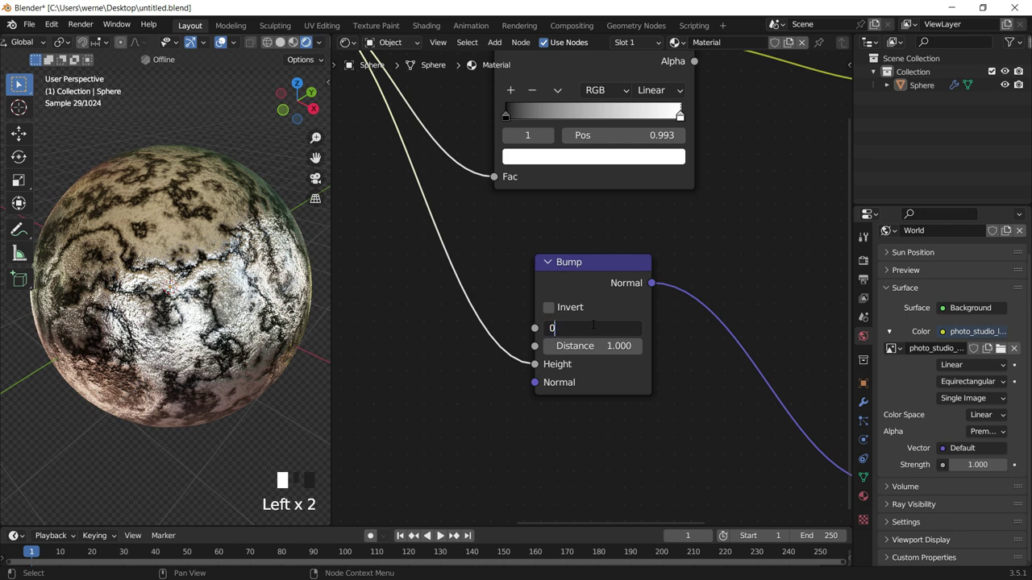
{"action": "type", "text": ".11"}
{"action": "key", "text": "Return"}
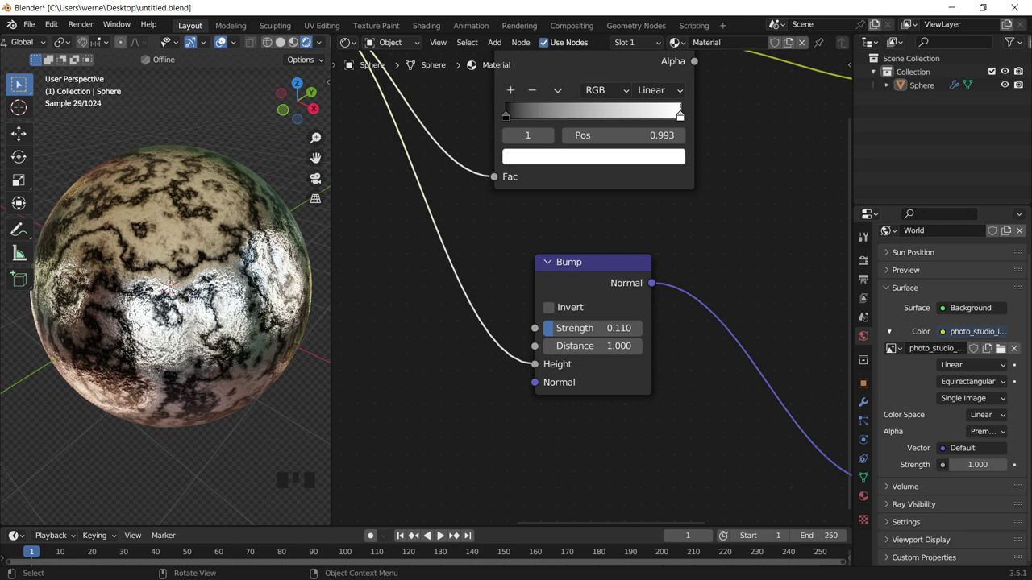
Move the Wave Texture node further up in the graph.
{"action": "scroll", "coordinate": [178, 297], "scroll_direction": "up", "scroll_amount": 1}
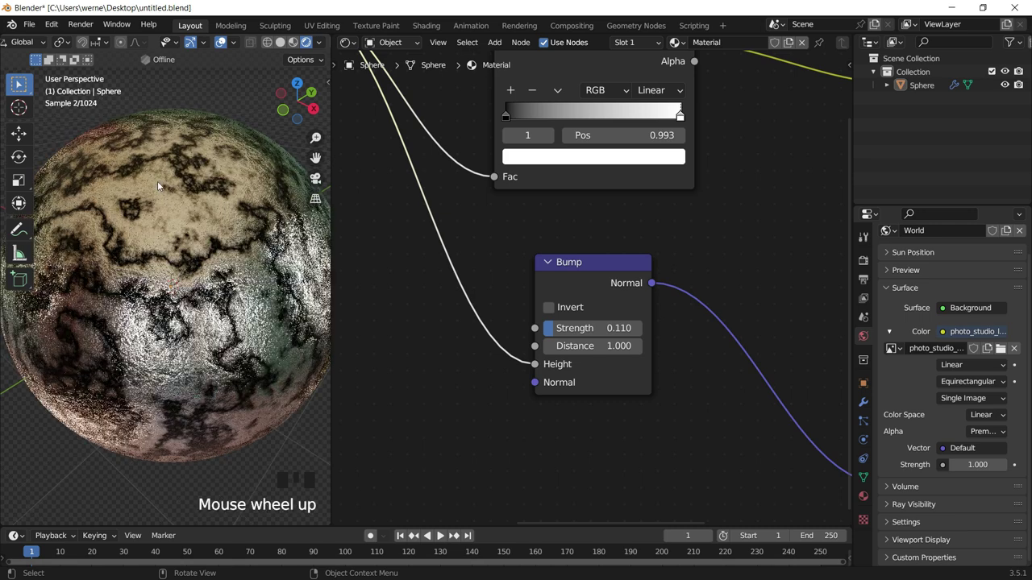
{"action": "scroll", "coordinate": [532, 263], "scroll_direction": "down", "scroll_amount": 7}
{"action": "scroll", "coordinate": [551, 250], "scroll_direction": "down", "scroll_amount": 5}
{"action": "middle_click_drag", "start_coordinate": [464, 182], "coordinate": [456, 172]}
{"action": "left_click_drag", "start_coordinate": [458, 170], "coordinate": [455, 134]}
Raise the ColorRamp and shift the Principled BSDF, Material Output and Bump nodes right.
{"action": "left_click", "coordinate": [522, 269]}
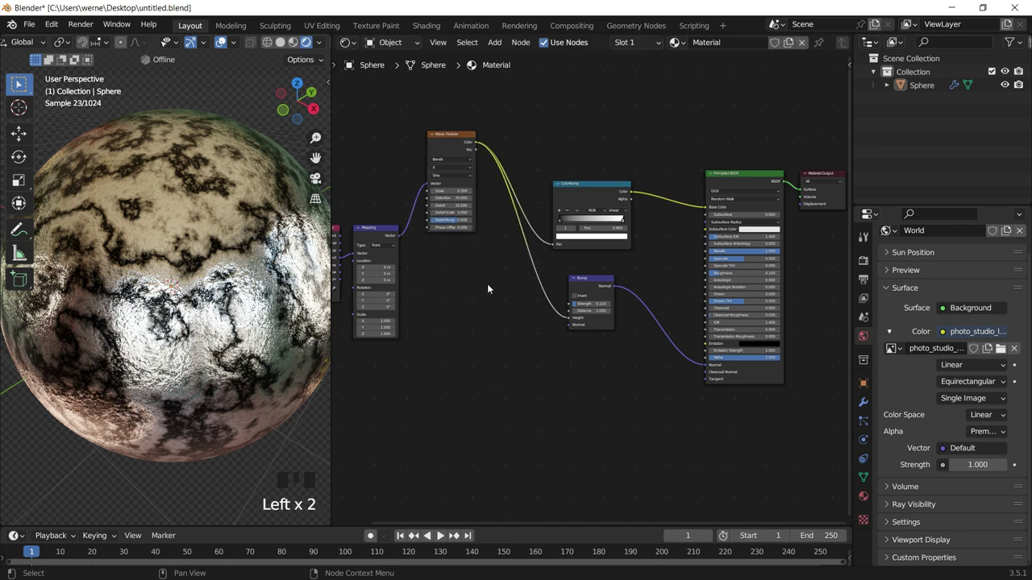
{"action": "mouse_move", "coordinate": [603, 183]}
{"action": "left_mouse_down"}
{"action": "mouse_move", "coordinate": [578, 157]}
{"action": "mouse_move", "coordinate": [592, 106]}
{"action": "left_mouse_up"}
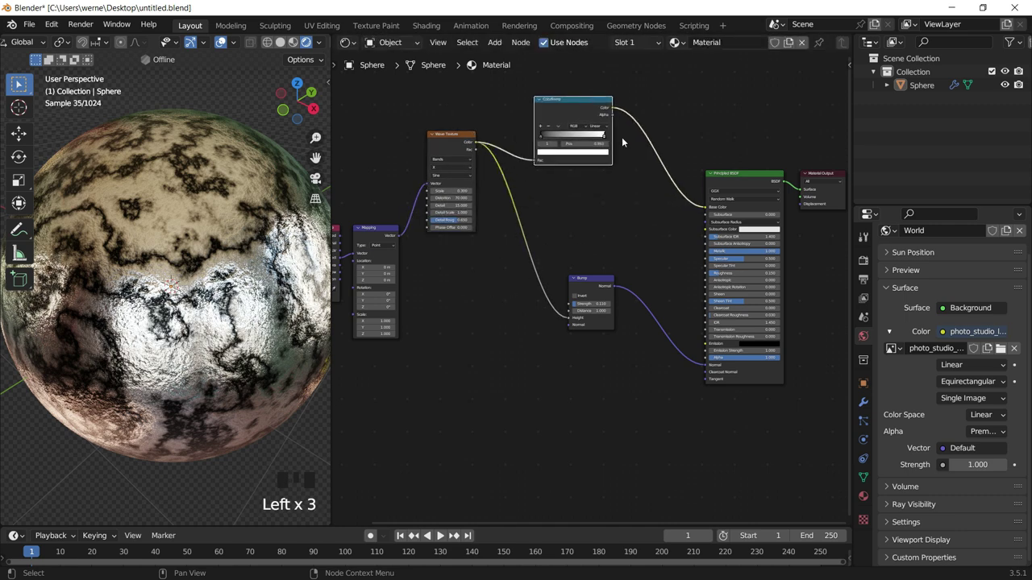
{"action": "middle_click_drag", "start_coordinate": [627, 143], "coordinate": [559, 168]}
{"action": "mouse_move", "coordinate": [601, 145]}
{"action": "left_mouse_down"}
{"action": "mouse_move", "coordinate": [710, 372]}
{"action": "mouse_move", "coordinate": [777, 368]}
{"action": "left_mouse_up"}
{"action": "key", "text": "g"}
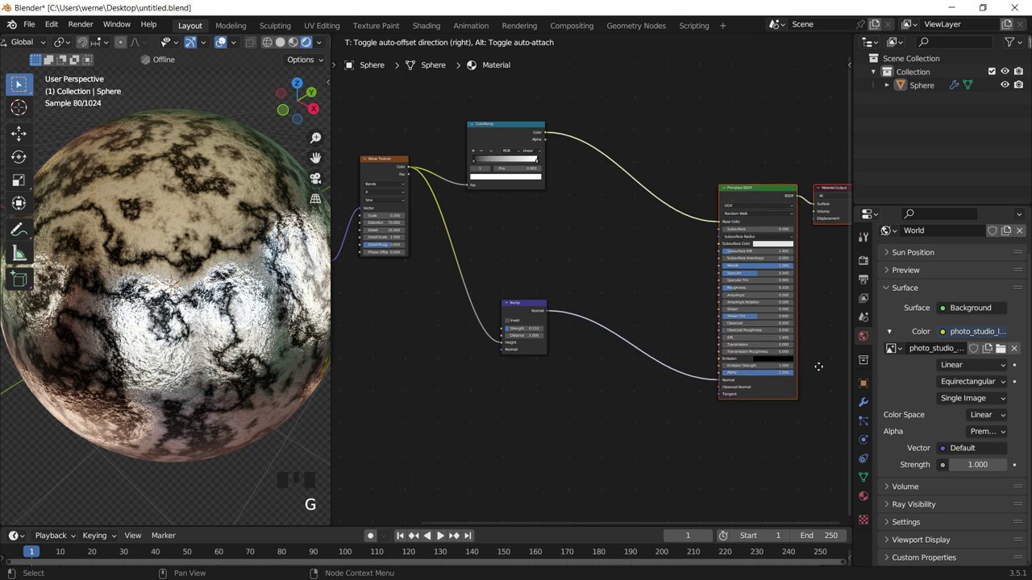
{"action": "left_click", "coordinate": [817, 368]}
{"action": "middle_click_drag", "start_coordinate": [556, 247], "coordinate": [603, 257]}
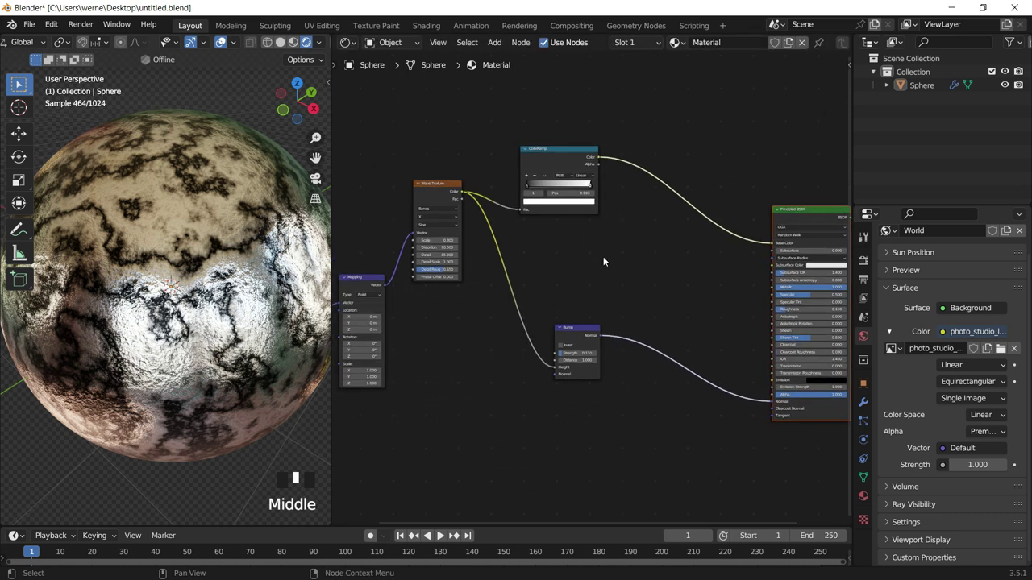
{"action": "left_click_drag", "start_coordinate": [565, 150], "coordinate": [544, 150]}
{"action": "left_click", "coordinate": [609, 335]}
{"action": "mouse_move", "coordinate": [669, 315]}
{"action": "left_mouse_down"}
{"action": "mouse_move", "coordinate": [574, 320]}
{"action": "mouse_move", "coordinate": [677, 328]}
{"action": "left_mouse_up"}
{"action": "left_click", "coordinate": [584, 252]}
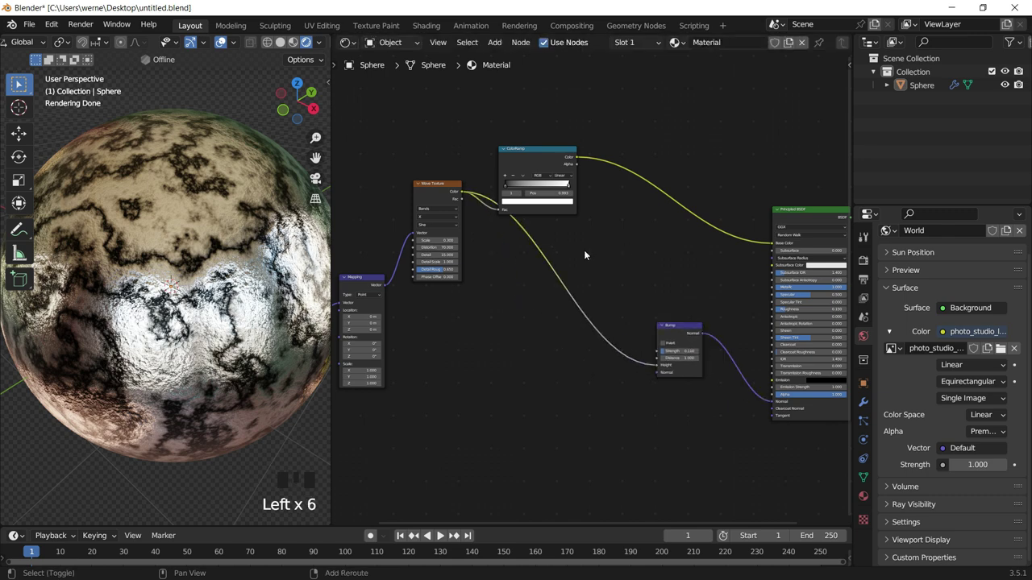
Add a Noise Texture under the Wave Texture, fed by the Mapping Vector.
{"action": "key", "text": "shift+a"}
{"action": "type", "text": "noise"}
{"action": "key", "text": "Return"}
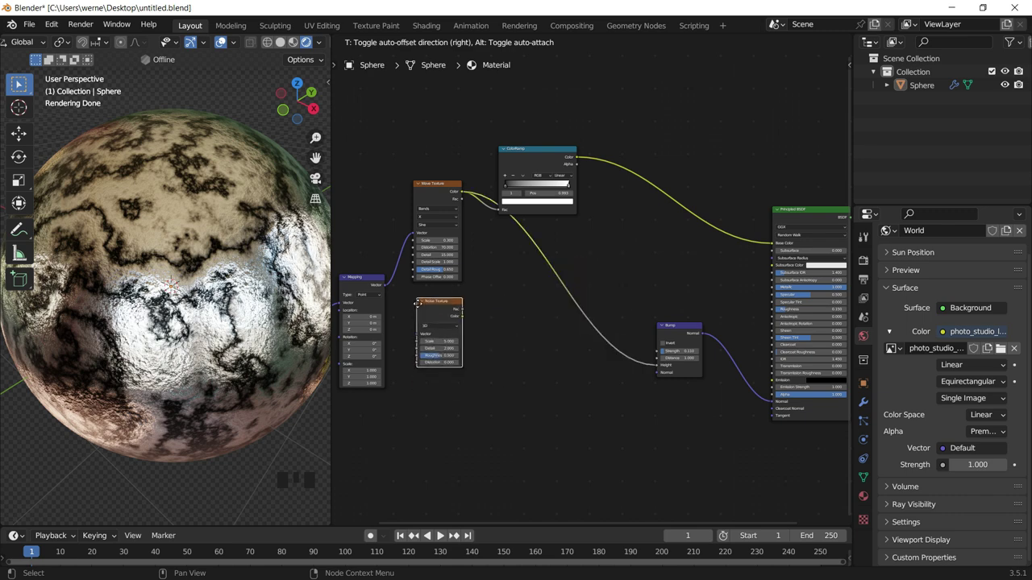
{"action": "left_click", "coordinate": [419, 304]}
{"action": "scroll", "coordinate": [500, 298], "scroll_direction": "up", "scroll_amount": 7}
{"action": "scroll", "coordinate": [544, 276], "scroll_direction": "down", "scroll_amount": 4}
{"action": "middle_click_drag", "start_coordinate": [544, 276], "coordinate": [587, 255]}
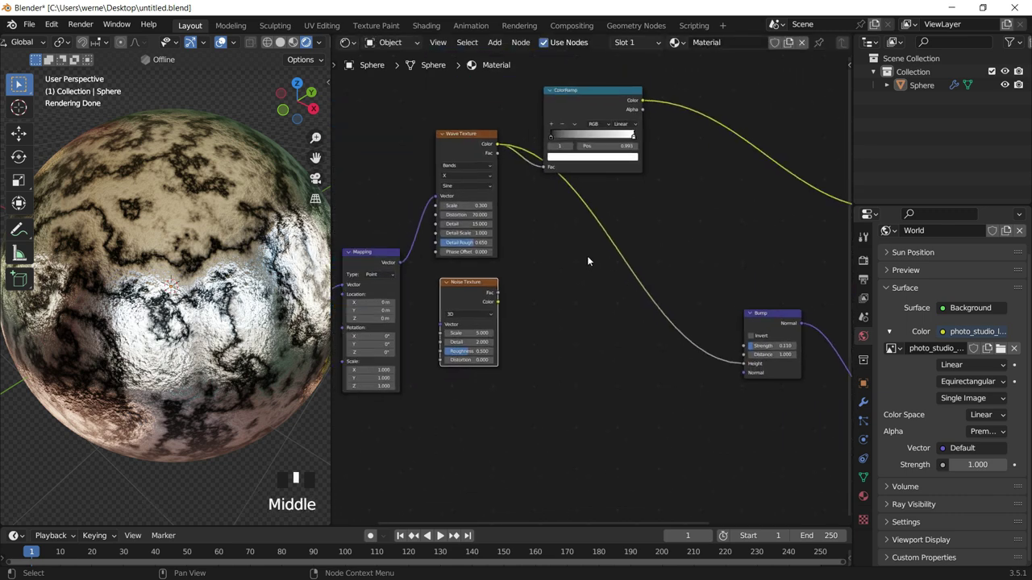
{"action": "left_click", "coordinate": [494, 279]}
{"action": "left_click_drag", "start_coordinate": [495, 279], "coordinate": [491, 274]}
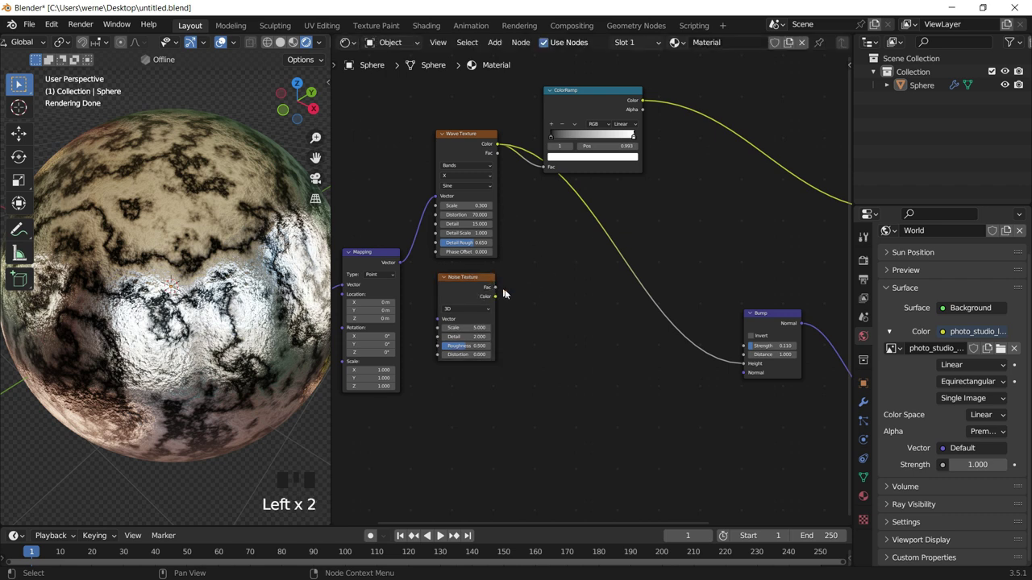
{"action": "mouse_move", "coordinate": [402, 268]}
{"action": "left_mouse_down"}
{"action": "mouse_move", "coordinate": [433, 314]}
{"action": "mouse_move", "coordinate": [457, 319]}
{"action": "left_mouse_up"}
{"action": "left_click", "coordinate": [565, 272]}
Reposition ColorRamp and Bump, then drop a duplicated Bump onto the wave link.
{"action": "middle_click_drag", "start_coordinate": [762, 318], "coordinate": [721, 311]}
{"action": "left_click_drag", "start_coordinate": [599, 83], "coordinate": [625, 65]}
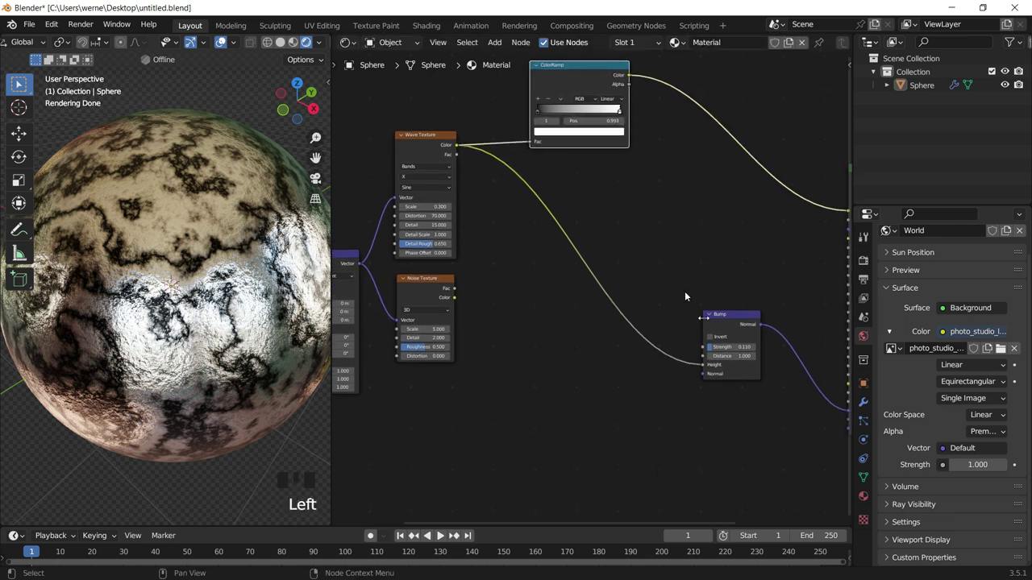
{"action": "mouse_move", "coordinate": [741, 301]}
{"action": "left_mouse_down"}
{"action": "mouse_move", "coordinate": [773, 301]}
{"action": "mouse_move", "coordinate": [786, 286]}
{"action": "left_mouse_up"}
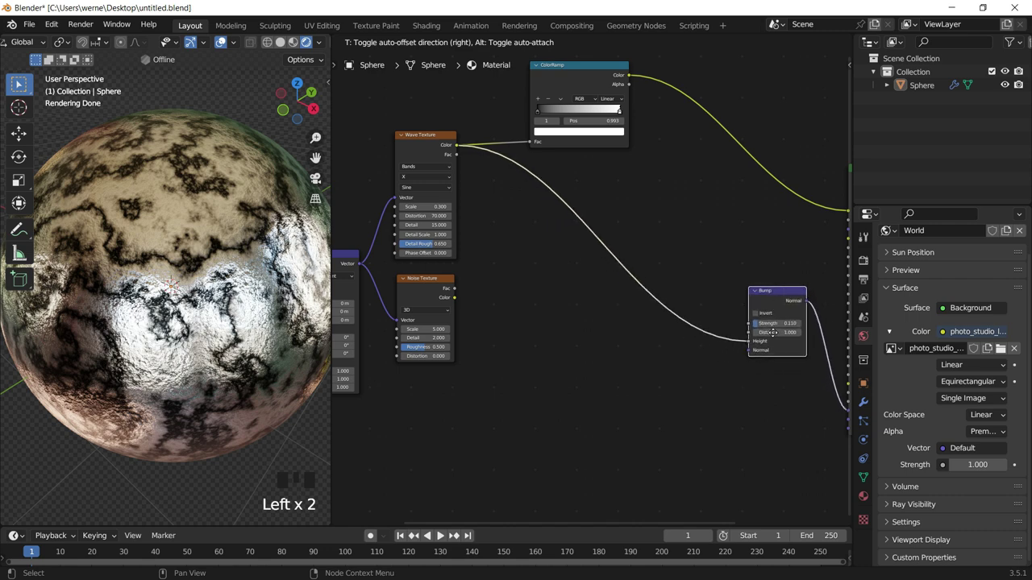
{"action": "key", "text": "shift+d"}
{"action": "left_click", "coordinate": [676, 284]}
{"action": "left_click_drag", "start_coordinate": [686, 252], "coordinate": [695, 229]}
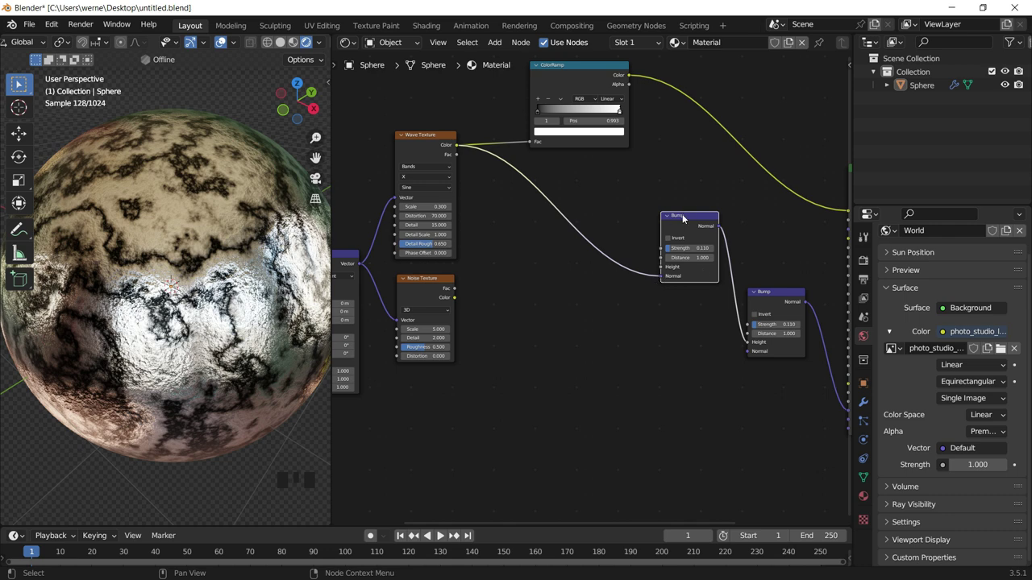
Chain the first Bump into the second Bump's Normal, with Noise Color on its Height.
{"action": "left_click_drag", "start_coordinate": [705, 229], "coordinate": [679, 228]}
{"action": "left_click_drag", "start_coordinate": [749, 345], "coordinate": [748, 352]}
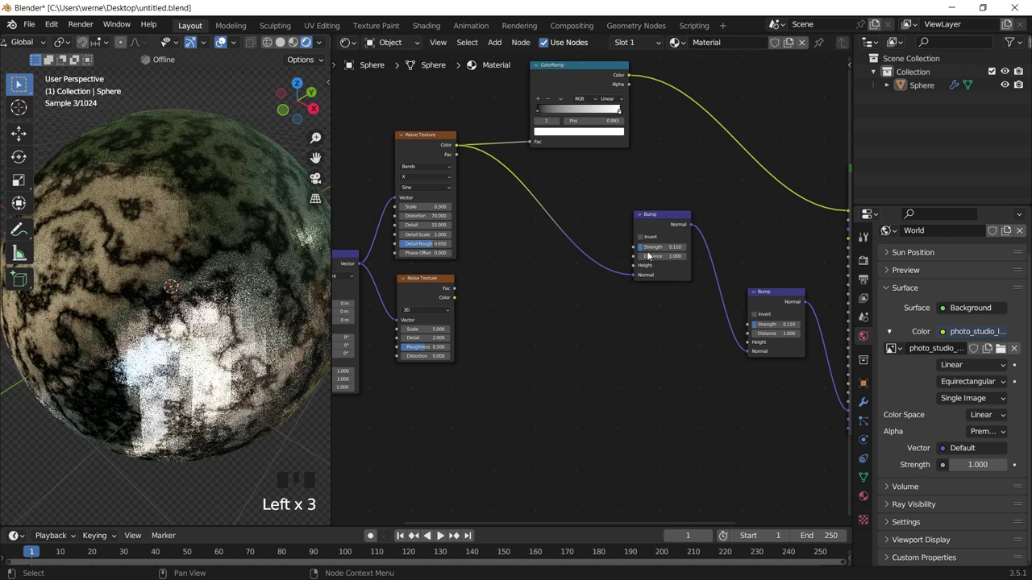
{"action": "left_click", "coordinate": [454, 292]}
{"action": "left_click", "coordinate": [494, 293]}
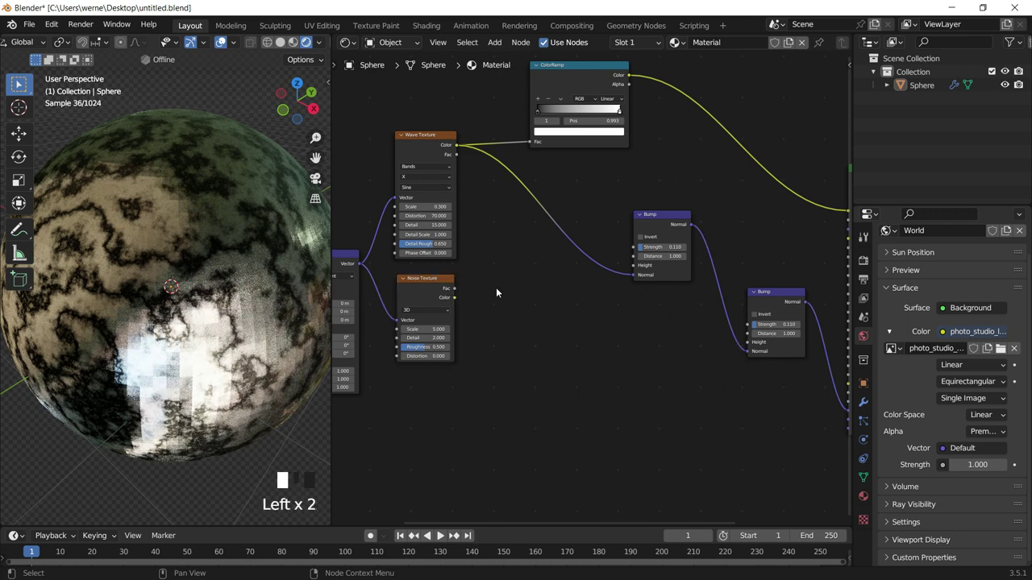
{"action": "left_click_drag", "start_coordinate": [454, 299], "coordinate": [749, 345]}
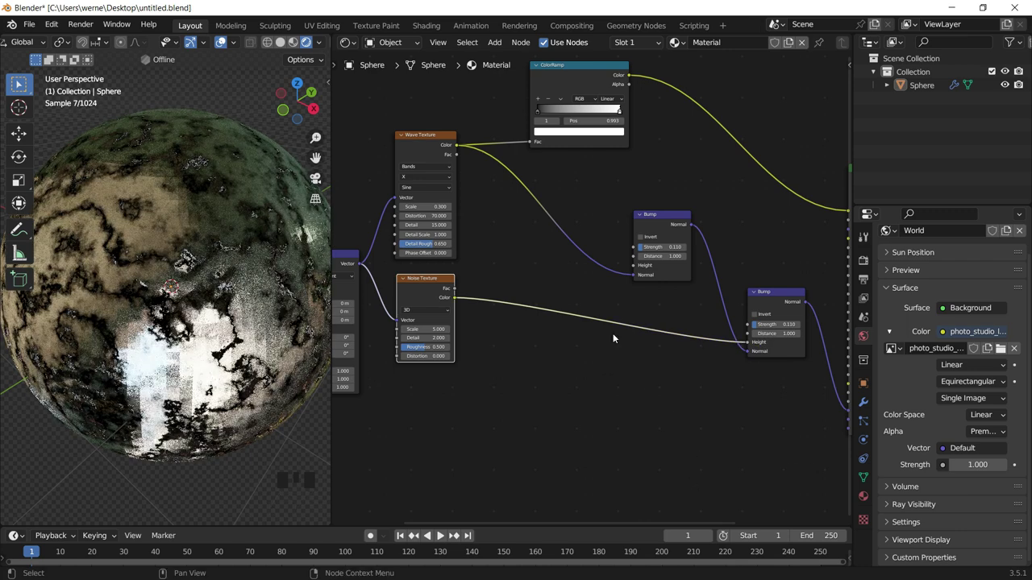
Reconnect the Wave Texture Color to the first Bump's Height.
{"action": "left_click_drag", "start_coordinate": [635, 276], "coordinate": [633, 271]}
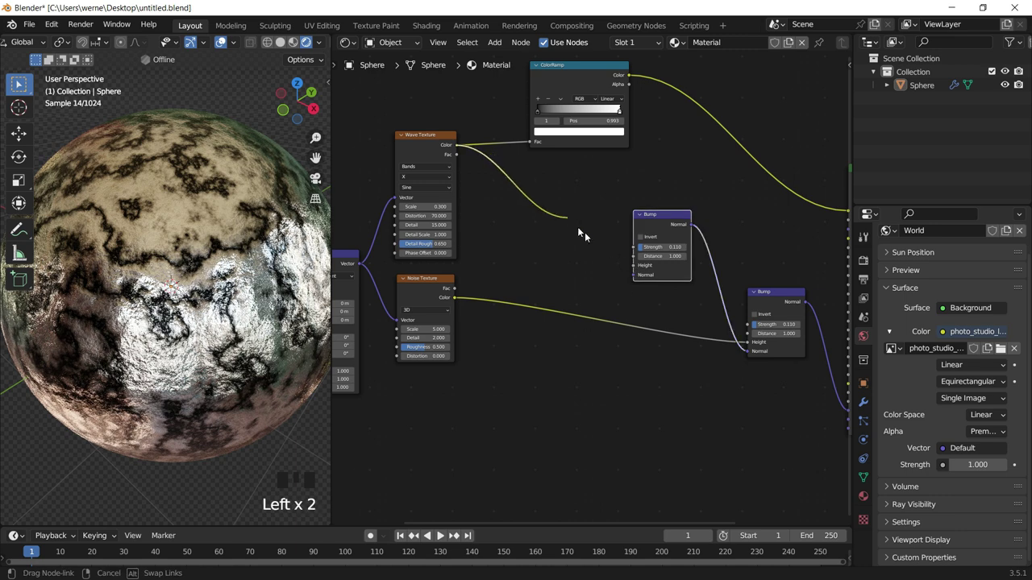
{"action": "left_click_drag", "start_coordinate": [458, 146], "coordinate": [636, 277]}
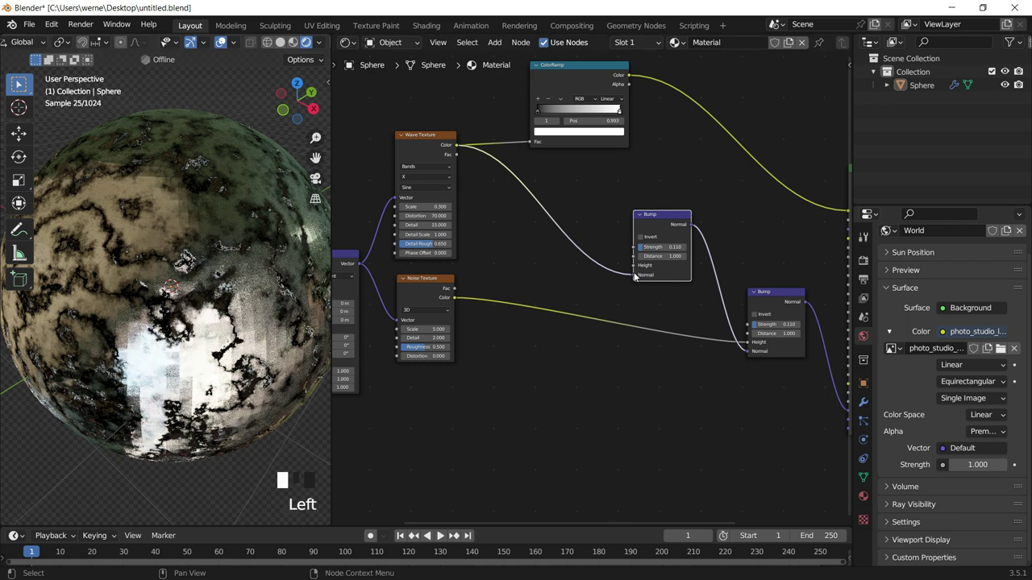
{"action": "left_click_drag", "start_coordinate": [633, 274], "coordinate": [625, 266]}
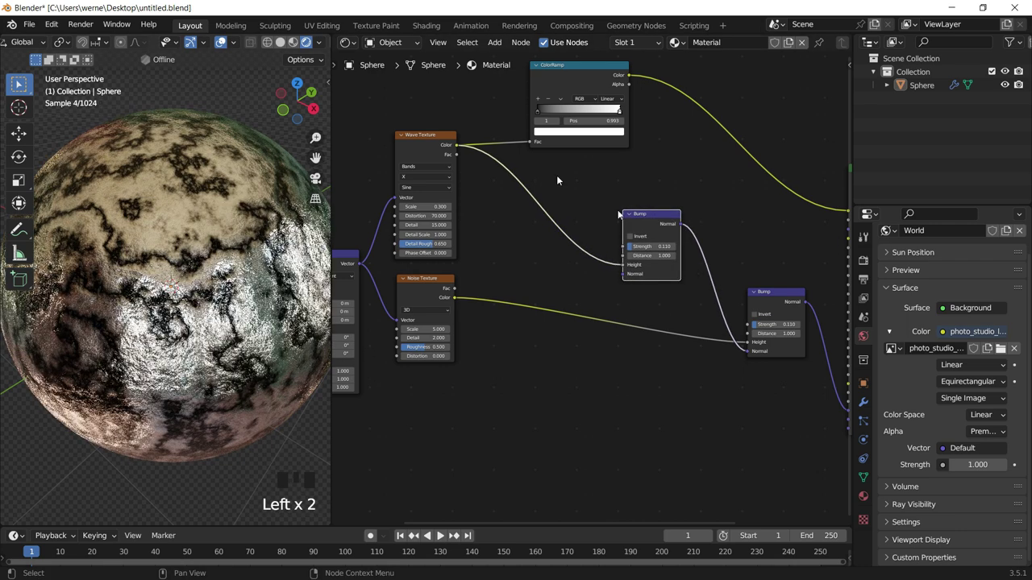
{"action": "left_click_drag", "start_coordinate": [666, 234], "coordinate": [601, 212]}
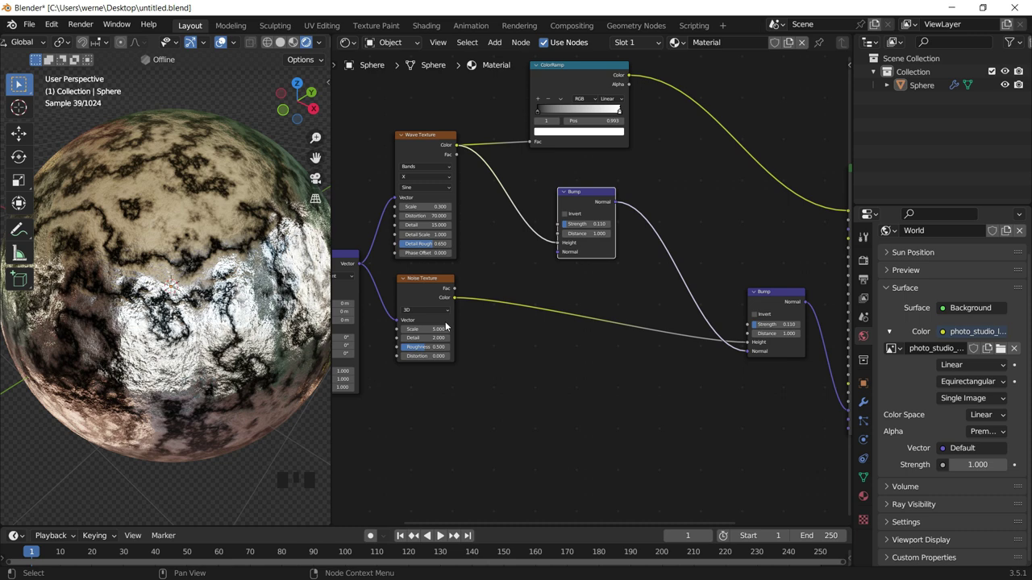
Preview the Noise Texture Fac on the sphere, then restore the Principled BSDF output.
{"action": "left_click", "coordinate": [430, 287], "text": "ctrl+shift"}
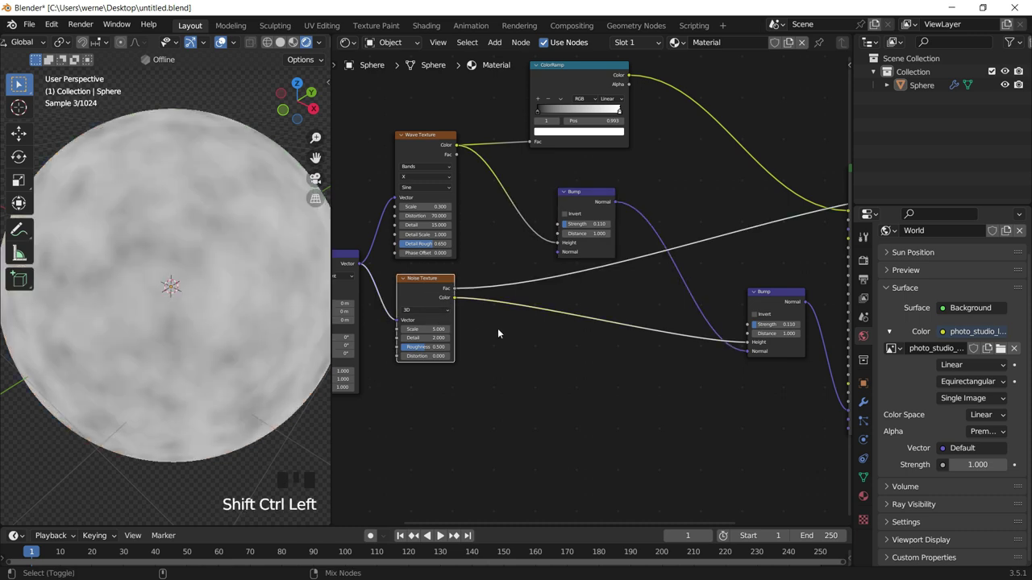
{"action": "middle_click_drag", "start_coordinate": [519, 327], "coordinate": [530, 330]}
{"action": "mouse_move", "coordinate": [638, 274]}
{"action": "middle_mouse_down"}
{"action": "mouse_move", "coordinate": [594, 240]}
{"action": "mouse_move", "coordinate": [676, 266]}
{"action": "middle_mouse_up"}
{"action": "mouse_move", "coordinate": [565, 226]}
{"action": "middle_mouse_down"}
{"action": "mouse_move", "coordinate": [657, 226]}
{"action": "mouse_move", "coordinate": [590, 232]}
{"action": "middle_mouse_up"}
{"action": "middle_click_drag", "start_coordinate": [715, 231], "coordinate": [675, 231]}
{"action": "scroll", "coordinate": [792, 192], "scroll_direction": "down", "scroll_amount": 4}
{"action": "left_click", "coordinate": [789, 193], "text": "ctrl+shift"}
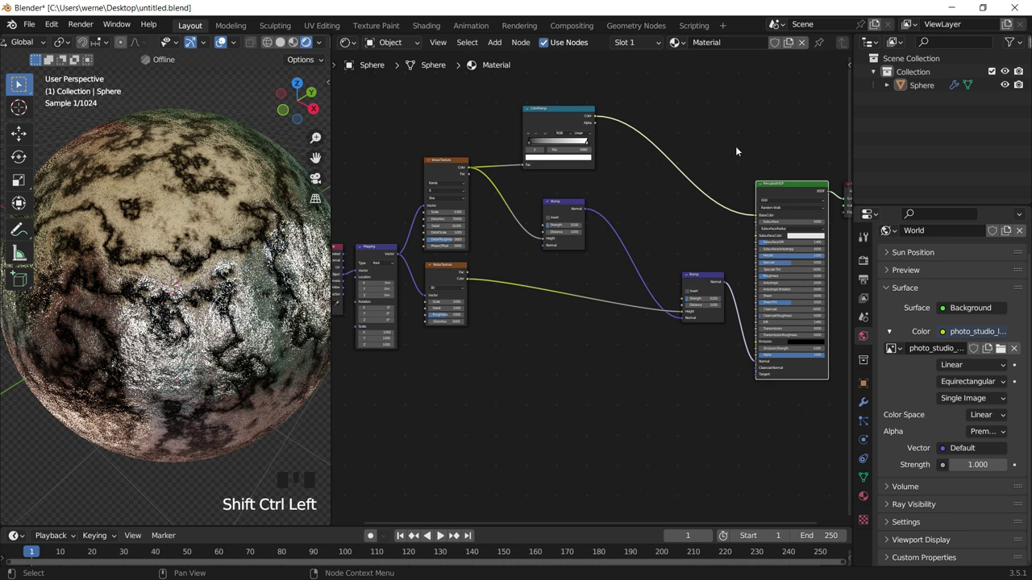
{"action": "middle_click_drag", "start_coordinate": [496, 328], "coordinate": [512, 330]}
{"action": "scroll", "coordinate": [479, 257], "scroll_direction": "up", "scroll_amount": 3}
{"action": "middle_click_drag", "start_coordinate": [479, 258], "coordinate": [475, 229]}
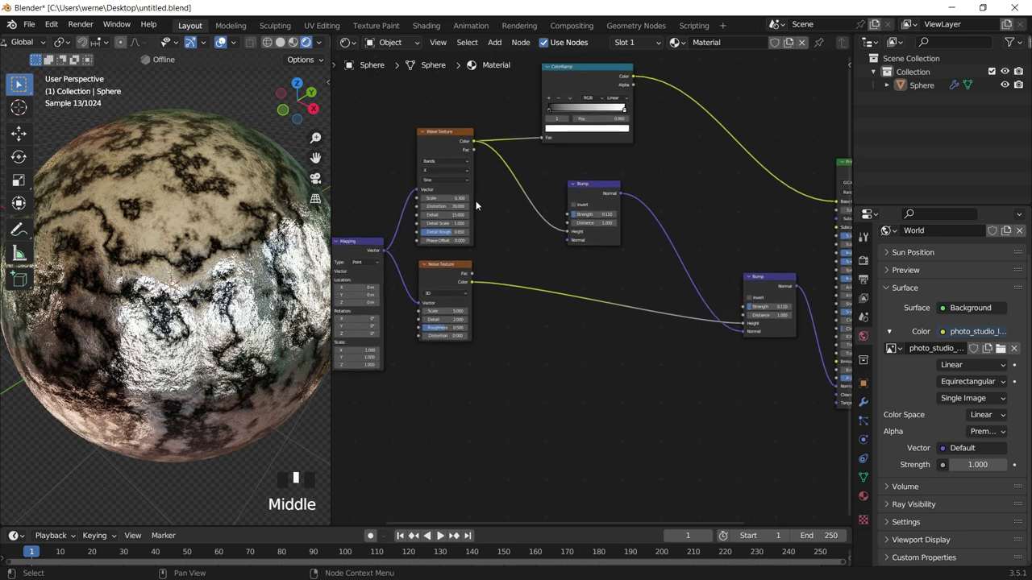
Duplicate the Wave Texture below the Noise Texture and rearrange the two Bump nodes.
{"action": "left_click", "coordinate": [435, 135]}
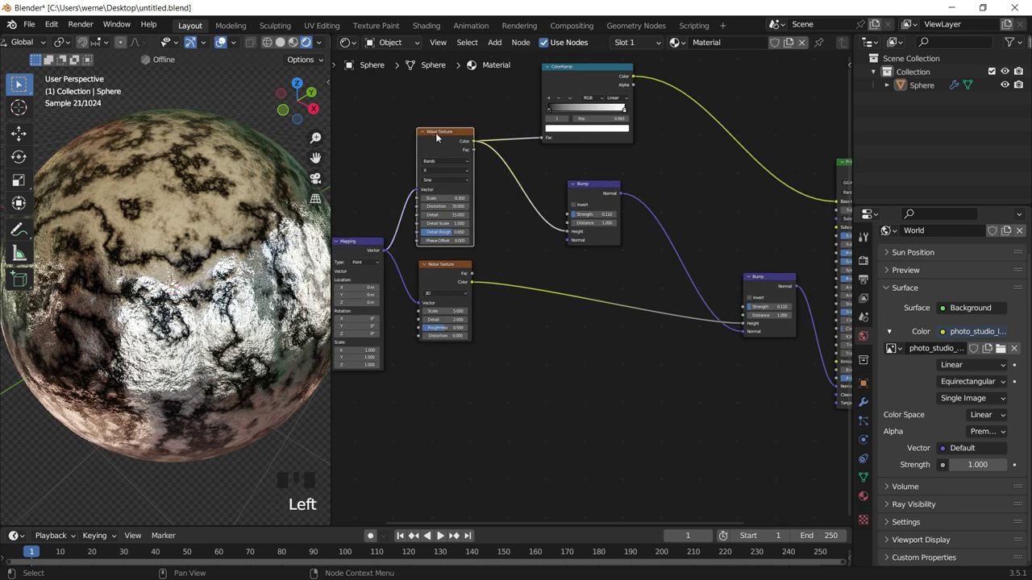
{"action": "key", "text": "shift+d"}
{"action": "left_click", "coordinate": [435, 364]}
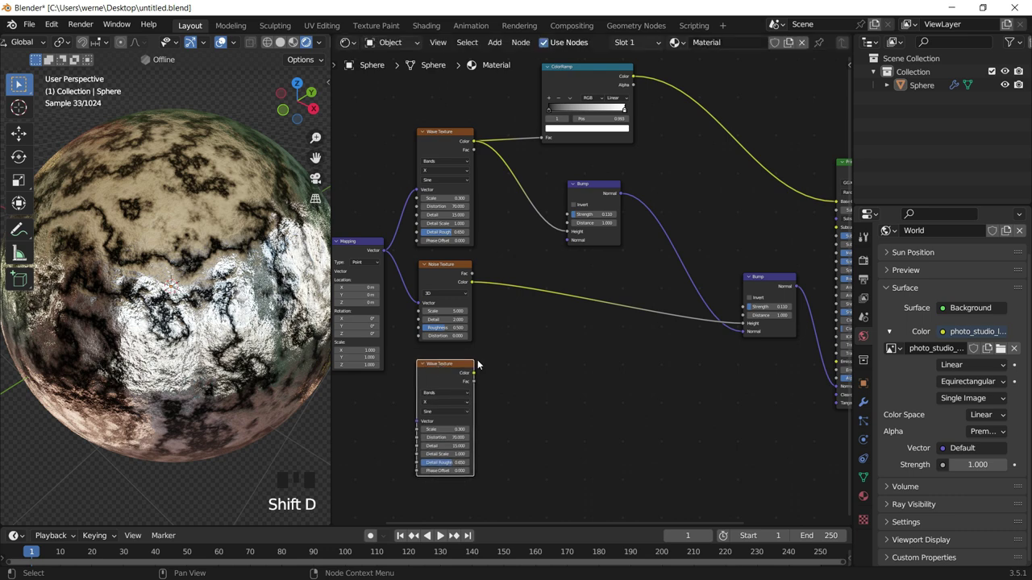
{"action": "mouse_move", "coordinate": [541, 364]}
{"action": "middle_mouse_down"}
{"action": "mouse_move", "coordinate": [560, 285]}
{"action": "mouse_move", "coordinate": [542, 179]}
{"action": "middle_mouse_up"}
{"action": "left_click_drag", "start_coordinate": [541, 178], "coordinate": [525, 172]}
{"action": "left_click_drag", "start_coordinate": [738, 263], "coordinate": [740, 271]}
{"action": "left_click", "coordinate": [538, 172]}
{"action": "left_click_drag", "start_coordinate": [547, 157], "coordinate": [565, 159]}
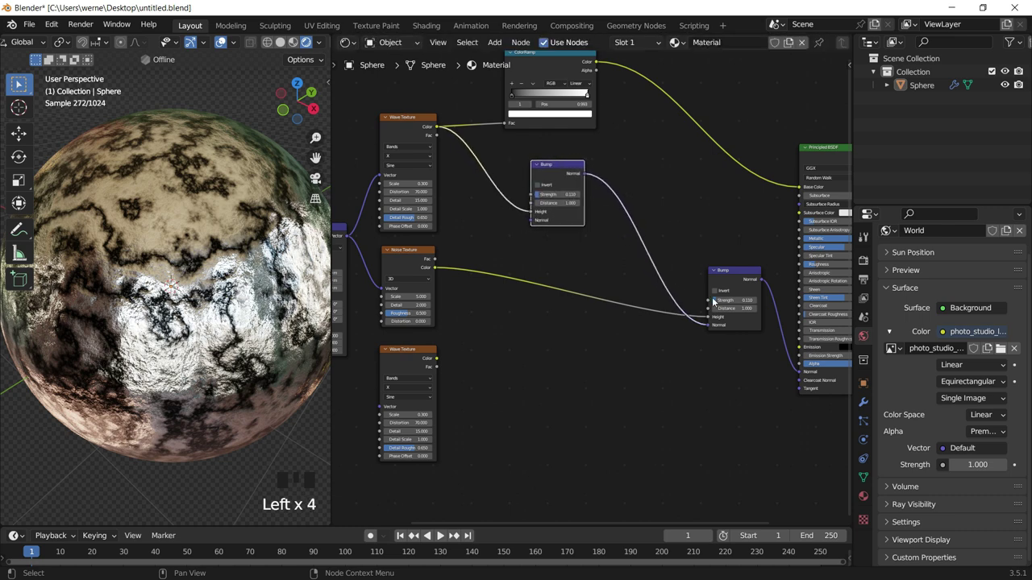
{"action": "left_click", "coordinate": [717, 272]}
{"action": "left_click_drag", "start_coordinate": [692, 241], "coordinate": [649, 221]}
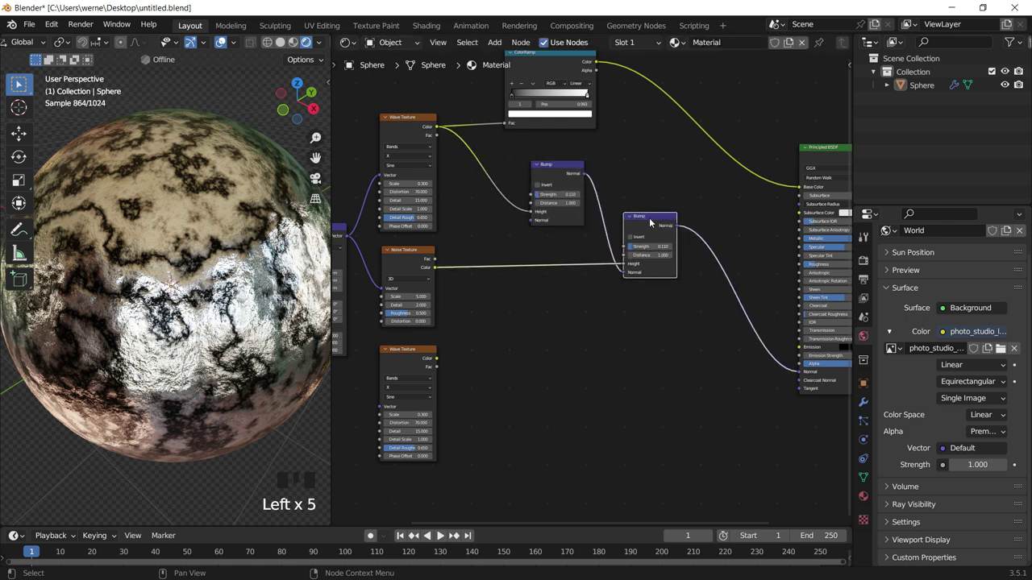
Insert a third Bump into the normal chain, driven by the new Mapping-fed Wave Texture.
{"action": "key", "text": "shift+d"}
{"action": "left_click", "coordinate": [740, 310]}
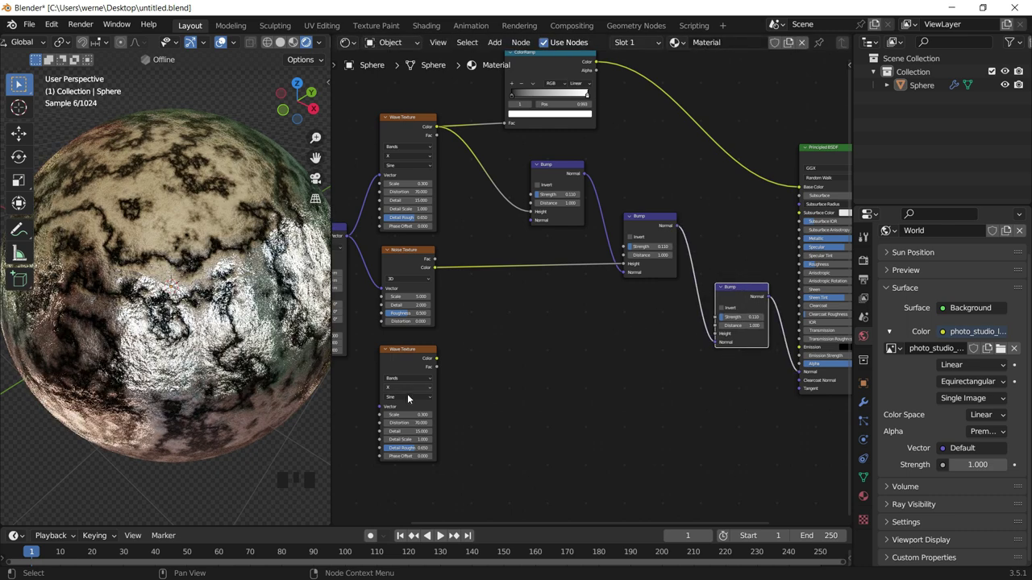
{"action": "left_click_drag", "start_coordinate": [436, 358], "coordinate": [716, 334]}
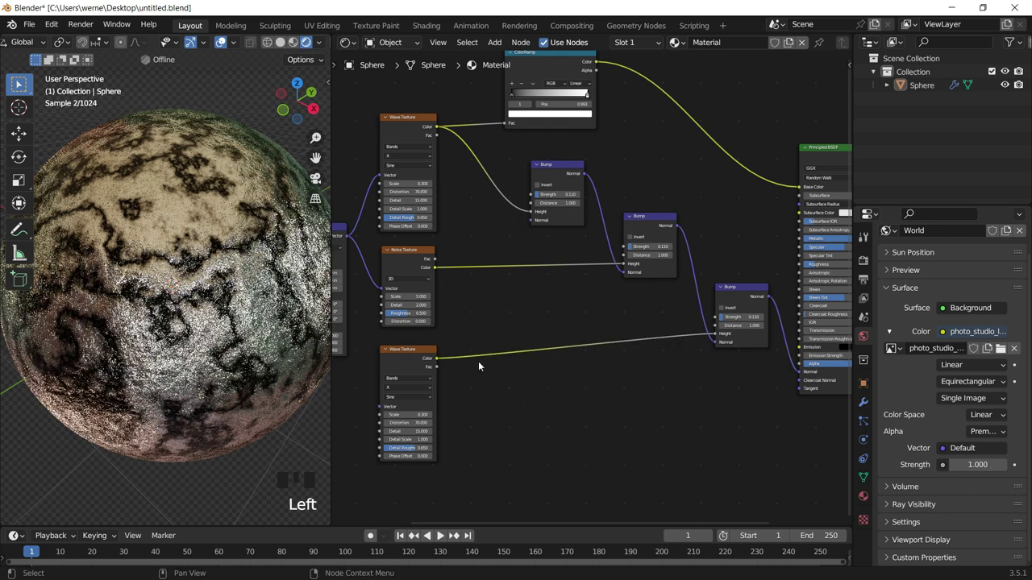
{"action": "left_click_drag", "start_coordinate": [348, 236], "coordinate": [381, 407]}
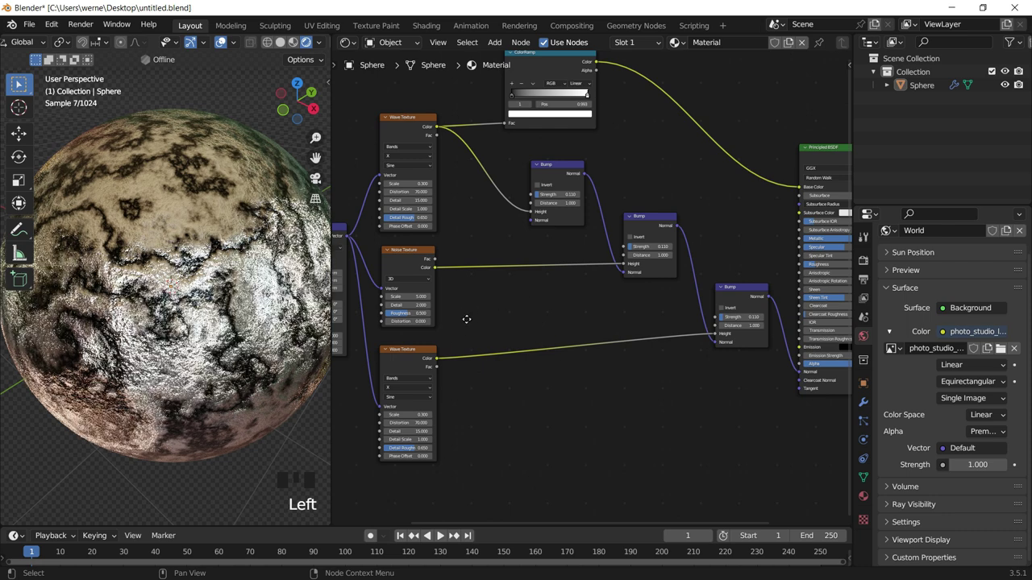
{"action": "middle_click_drag", "start_coordinate": [499, 304], "coordinate": [518, 302]}
{"action": "left_click_drag", "start_coordinate": [433, 358], "coordinate": [433, 357]}
{"action": "left_click", "coordinate": [564, 266]}
Preview the Noise Texture Fac on the sphere and keep its Scale at 2.000.
{"action": "scroll", "coordinate": [551, 293], "scroll_direction": "up", "scroll_amount": 2}
{"action": "scroll", "coordinate": [588, 322], "scroll_direction": "up", "scroll_amount": 1}
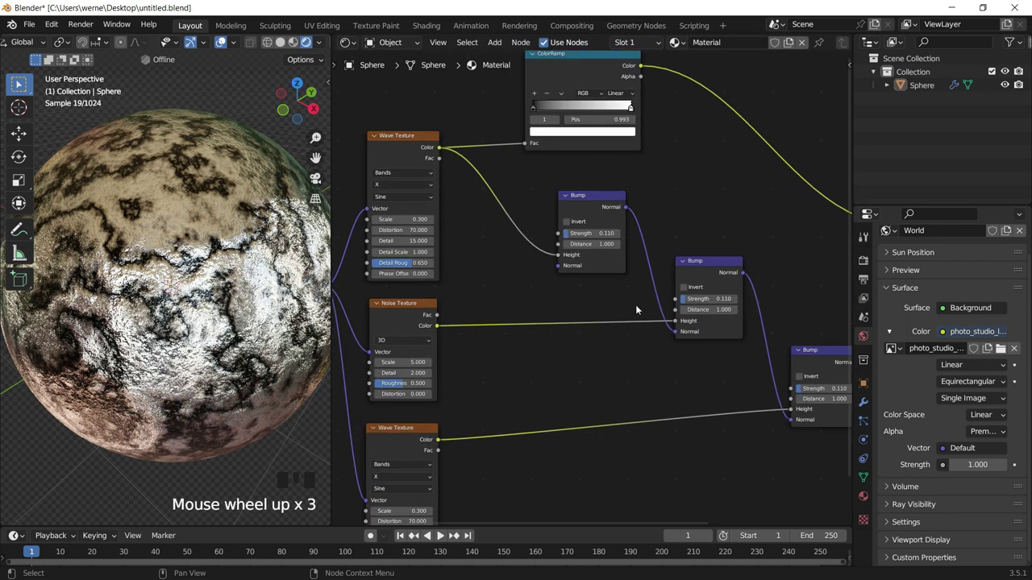
{"action": "middle_click_drag", "start_coordinate": [510, 284], "coordinate": [544, 276]}
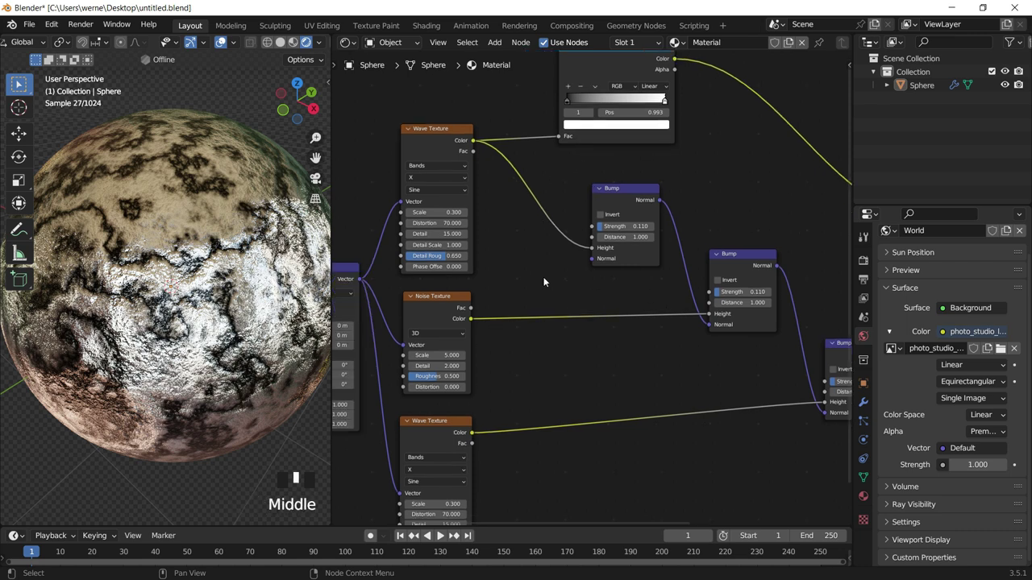
{"action": "left_click", "coordinate": [432, 300], "text": "ctrl+shift"}
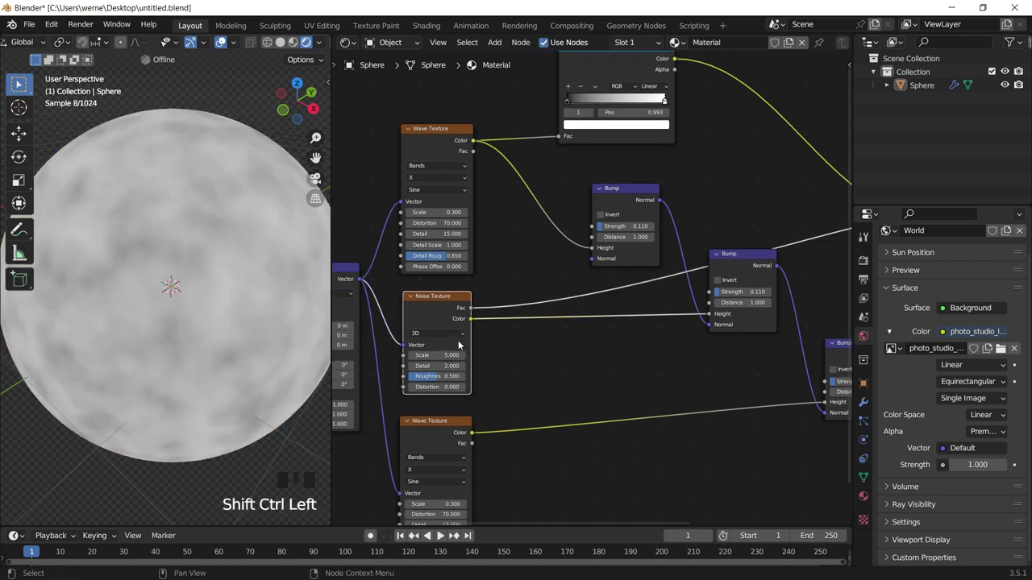
{"action": "left_click", "coordinate": [442, 359]}
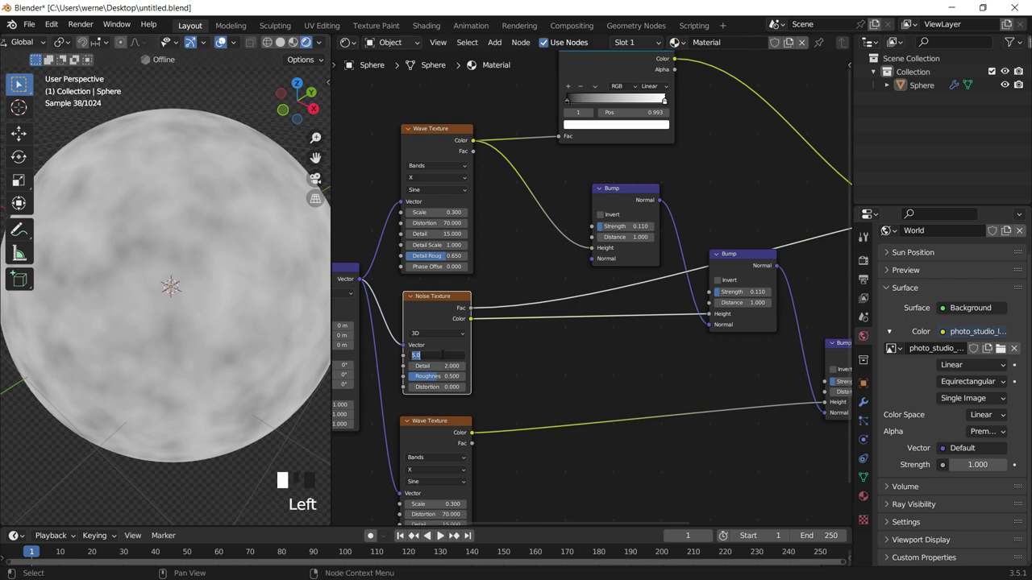
{"action": "type", "text": "2"}
{"action": "key", "text": "Return"}
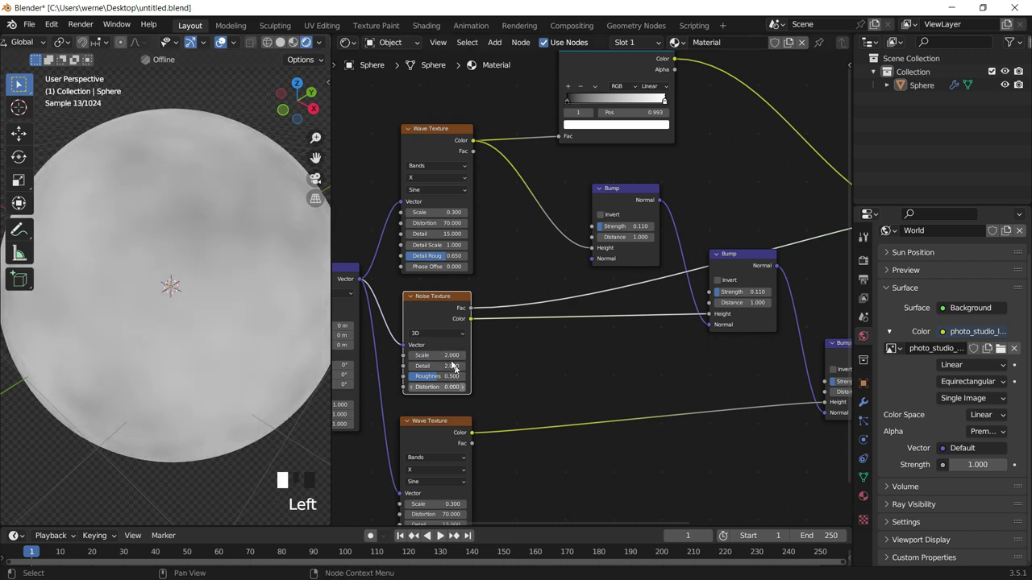
Set the Noise Texture Detail to 10, Roughness to 0.6 and Distortion to 4.5.
{"action": "scroll", "coordinate": [454, 362], "scroll_direction": "up", "scroll_amount": 5}
{"action": "middle_click_drag", "start_coordinate": [454, 362], "coordinate": [668, 237]}
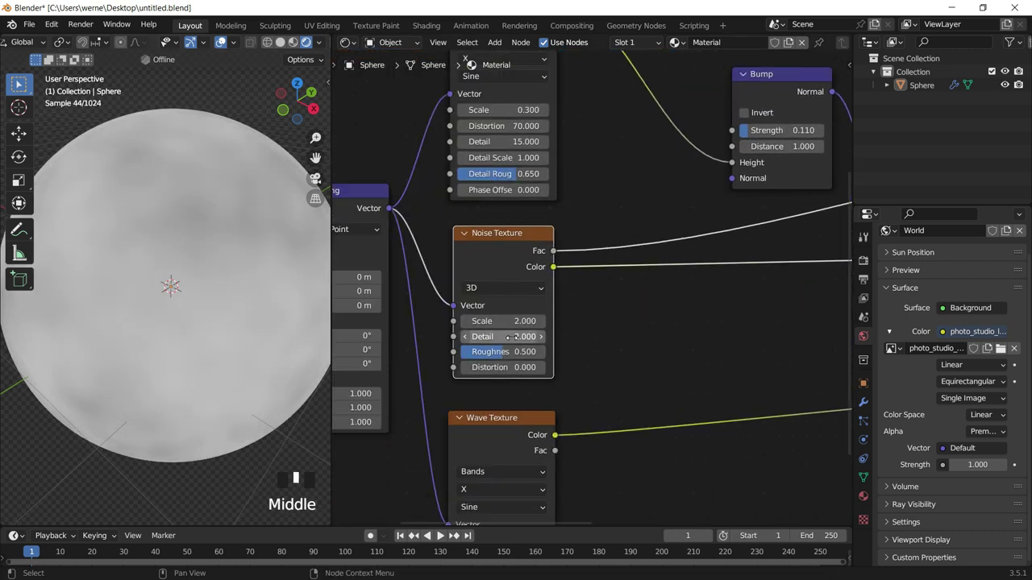
{"action": "left_click_drag", "start_coordinate": [513, 339], "coordinate": [516, 339]}
{"action": "type", "text": "10.000"}
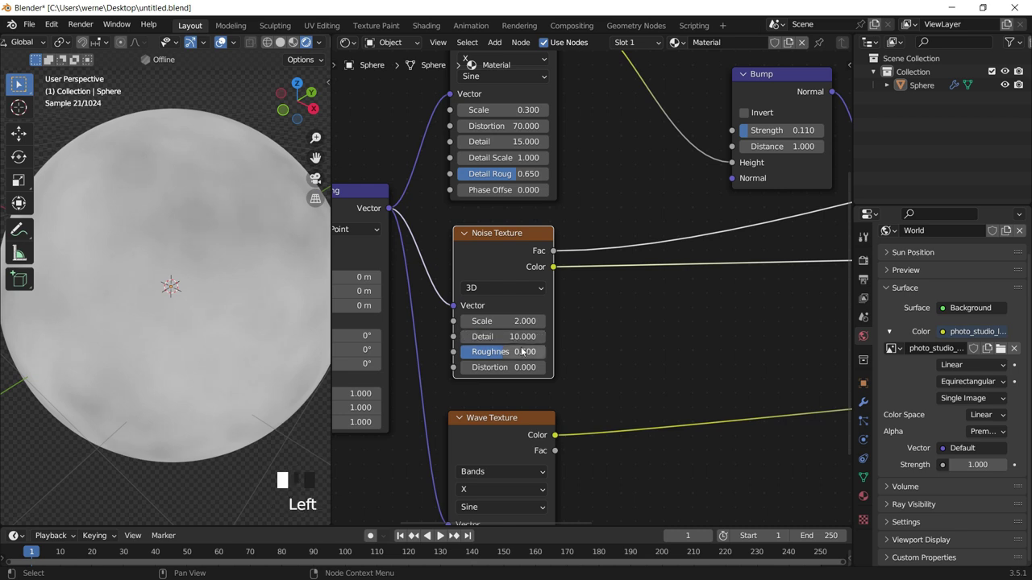
{"action": "double_click", "coordinate": [522, 352]}
{"action": "type", "text": "0.6"}
{"action": "key", "text": "Return"}
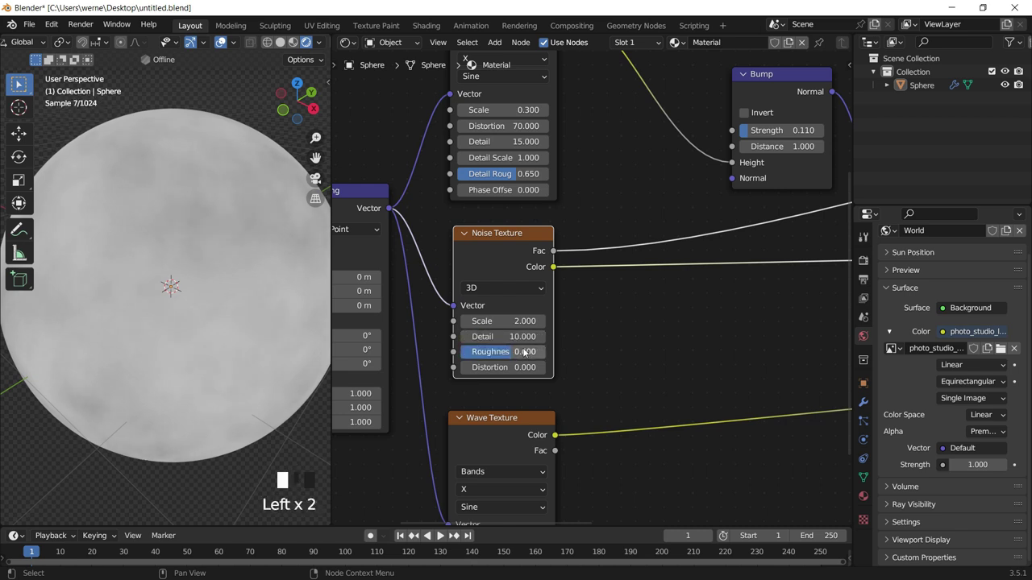
{"action": "left_click", "coordinate": [500, 368]}
{"action": "mouse_move", "coordinate": [500, 368]}
{"action": "left_mouse_down"}
{"action": "mouse_move", "coordinate": [540, 368]}
{"action": "mouse_move", "coordinate": [516, 368]}
{"action": "left_mouse_up"}
Frame the ColorRamp and Bump nodes and select the existing ColorRamp.
{"action": "scroll", "coordinate": [532, 303], "scroll_direction": "down", "scroll_amount": 2}
{"action": "middle_click_drag", "start_coordinate": [532, 308], "coordinate": [553, 291]}
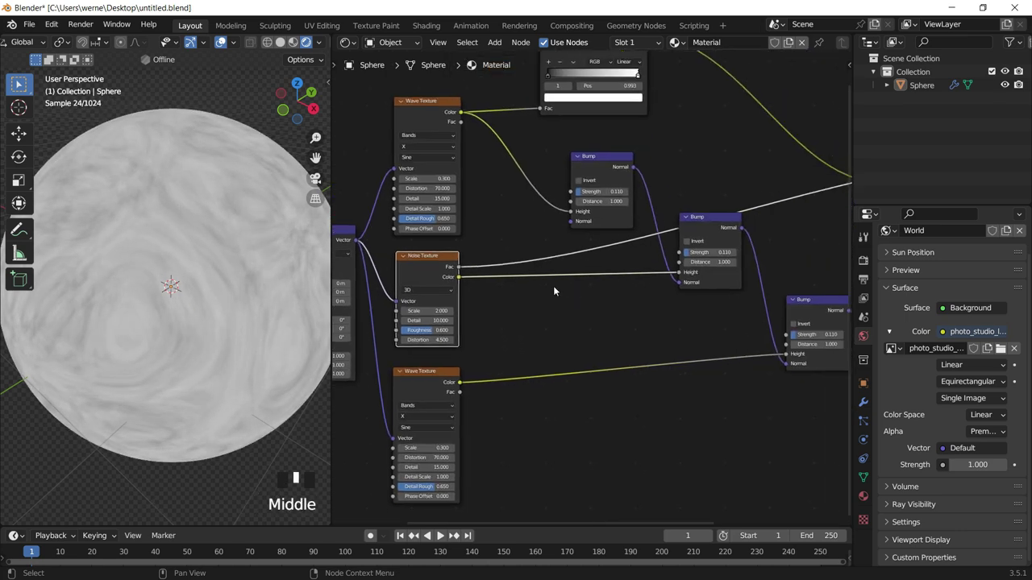
{"action": "mouse_move", "coordinate": [662, 263]}
{"action": "middle_mouse_down"}
{"action": "mouse_move", "coordinate": [525, 265]}
{"action": "mouse_move", "coordinate": [520, 368]}
{"action": "middle_mouse_up"}
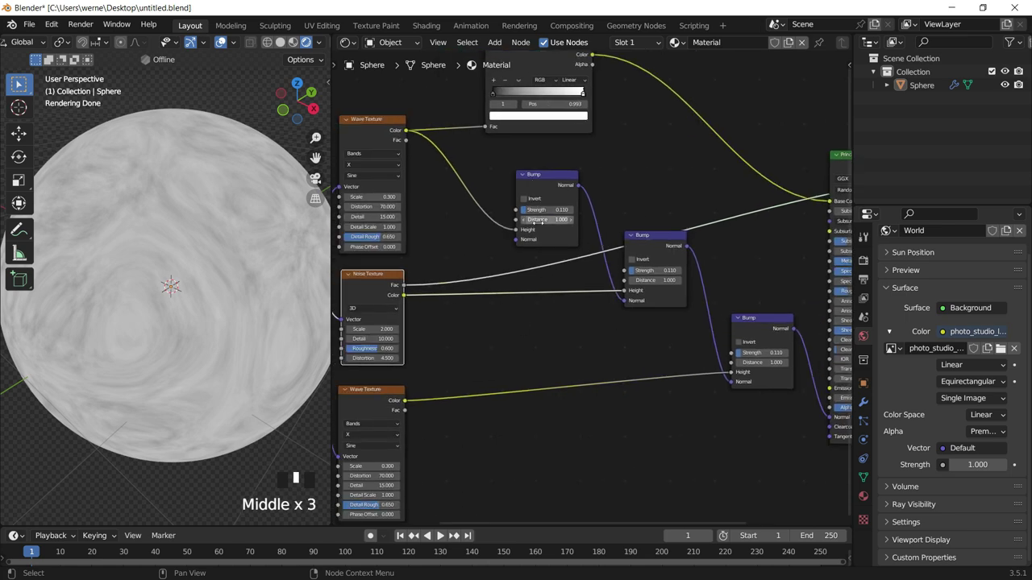
{"action": "middle_click_drag", "start_coordinate": [550, 80], "coordinate": [575, 132]}
{"action": "left_click", "coordinate": [563, 105]}
Drop a duplicate ColorRamp onto the Noise Color→Bump Height link and preview it.
{"action": "key", "text": "shift+d"}
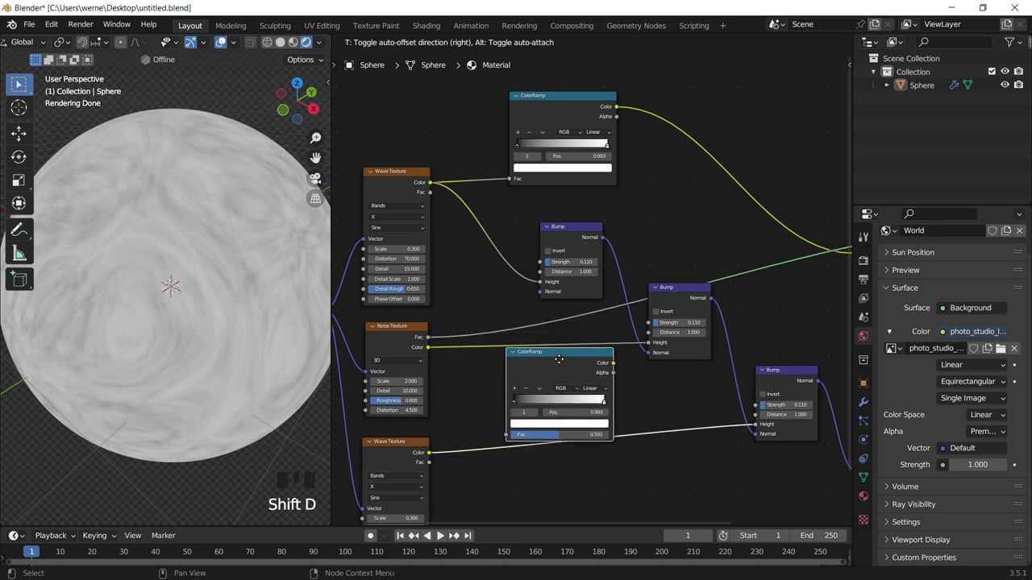
{"action": "left_click", "coordinate": [563, 358]}
{"action": "left_click_drag", "start_coordinate": [564, 358], "coordinate": [545, 323]}
{"action": "left_click", "coordinate": [552, 341], "text": "ctrl+shift"}
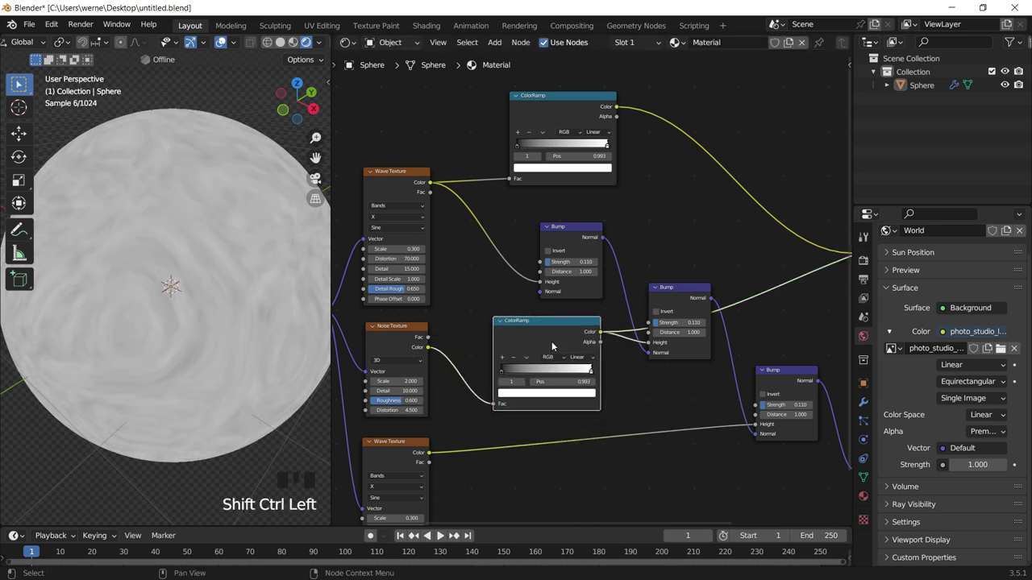
{"action": "scroll", "coordinate": [540, 355], "scroll_direction": "up", "scroll_amount": 7}
{"action": "middle_click_drag", "start_coordinate": [504, 363], "coordinate": [572, 219]}
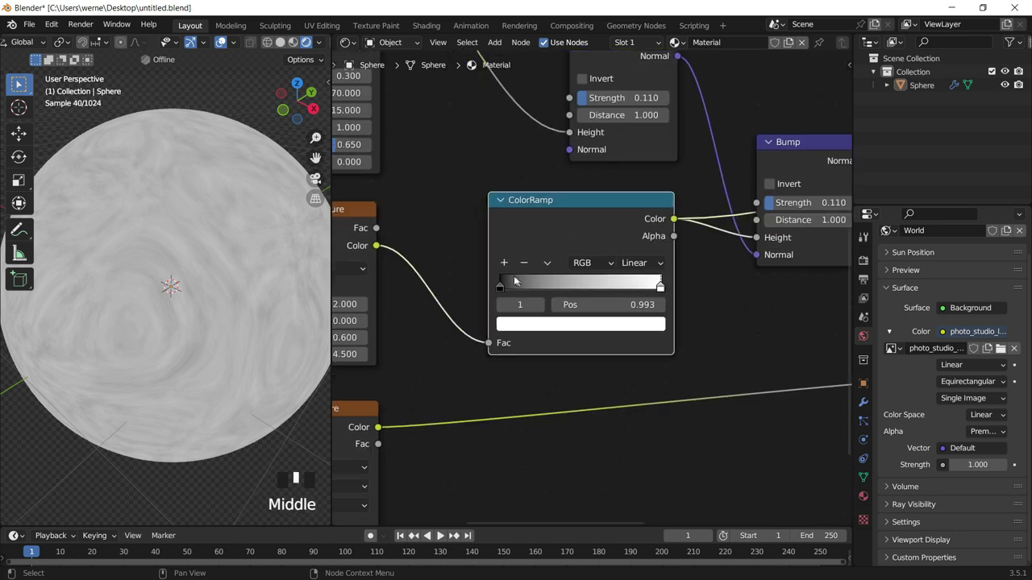
Flip the new ramp and tighten its stops near 0.6 for thin black scratches.
{"action": "mouse_move", "coordinate": [515, 281]}
{"action": "left_mouse_down"}
{"action": "mouse_move", "coordinate": [590, 291]}
{"action": "mouse_move", "coordinate": [576, 298]}
{"action": "left_mouse_up"}
{"action": "left_click", "coordinate": [548, 263]}
{"action": "left_click", "coordinate": [556, 282]}
{"action": "left_click_drag", "start_coordinate": [509, 282], "coordinate": [577, 290]}
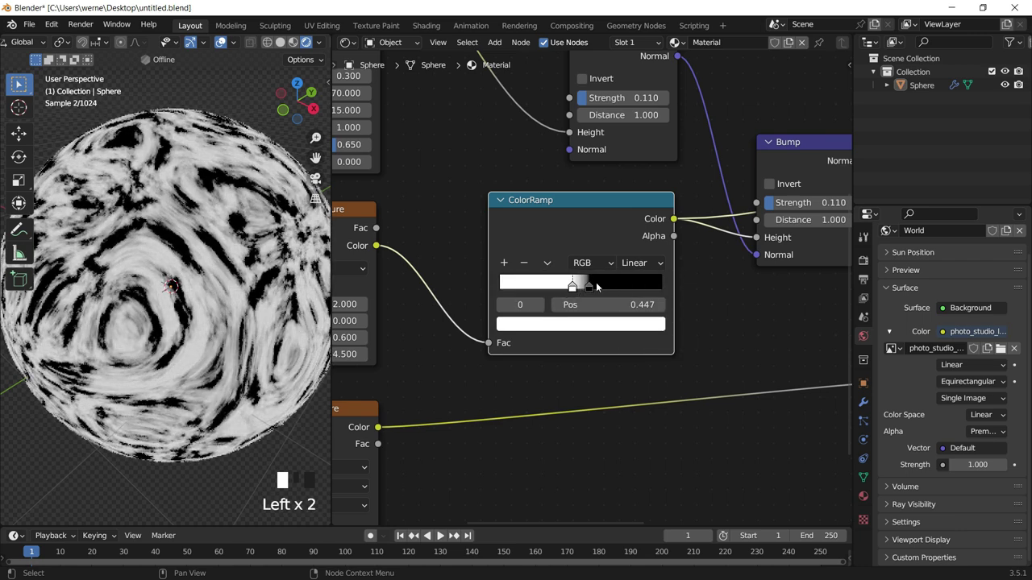
{"action": "left_click_drag", "start_coordinate": [588, 287], "coordinate": [598, 288]}
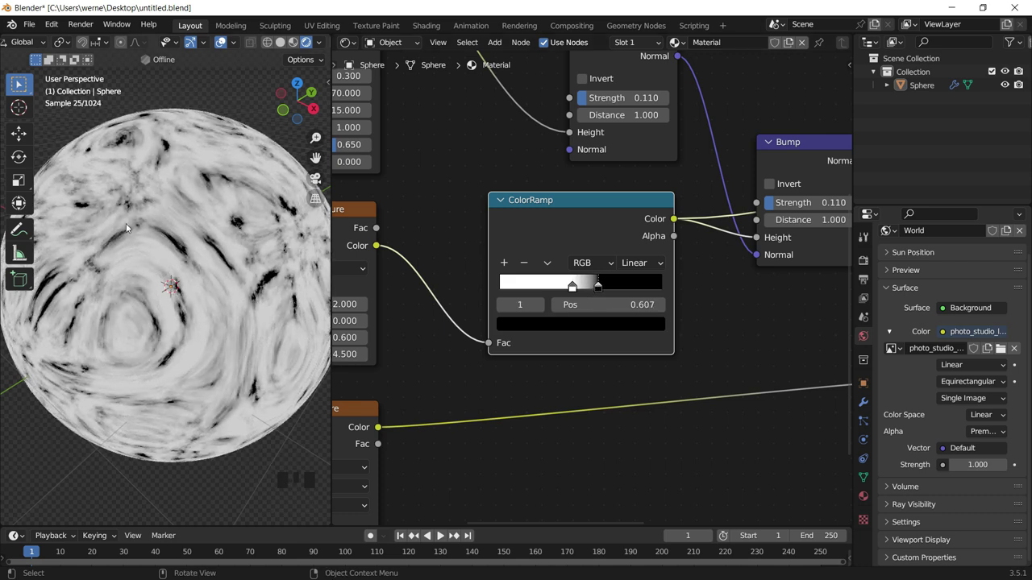
{"action": "middle_click_drag", "start_coordinate": [672, 251], "coordinate": [443, 255]}
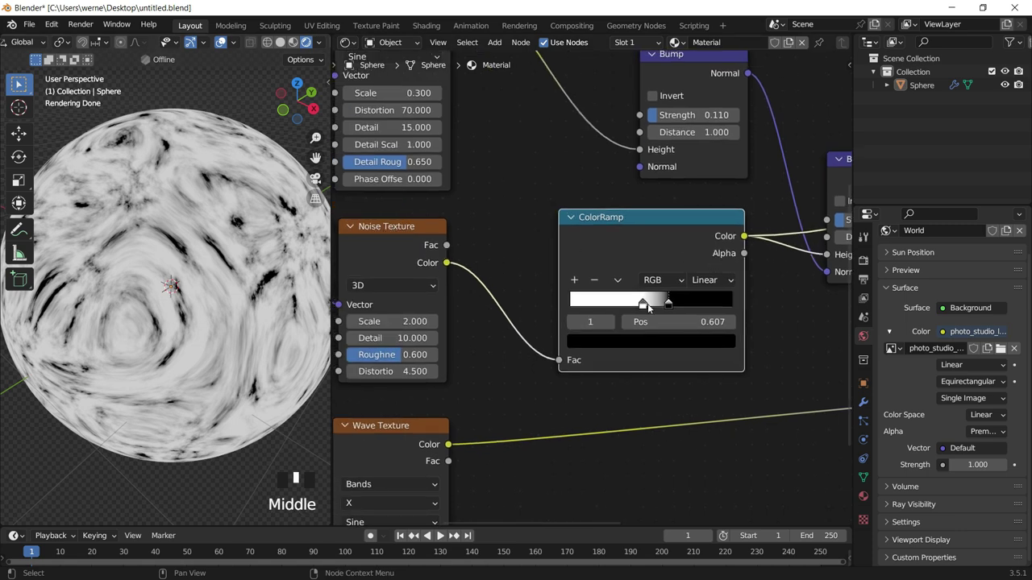
{"action": "left_click_drag", "start_coordinate": [642, 303], "coordinate": [663, 307]}
{"action": "scroll", "coordinate": [736, 252], "scroll_direction": "down", "scroll_amount": 6}
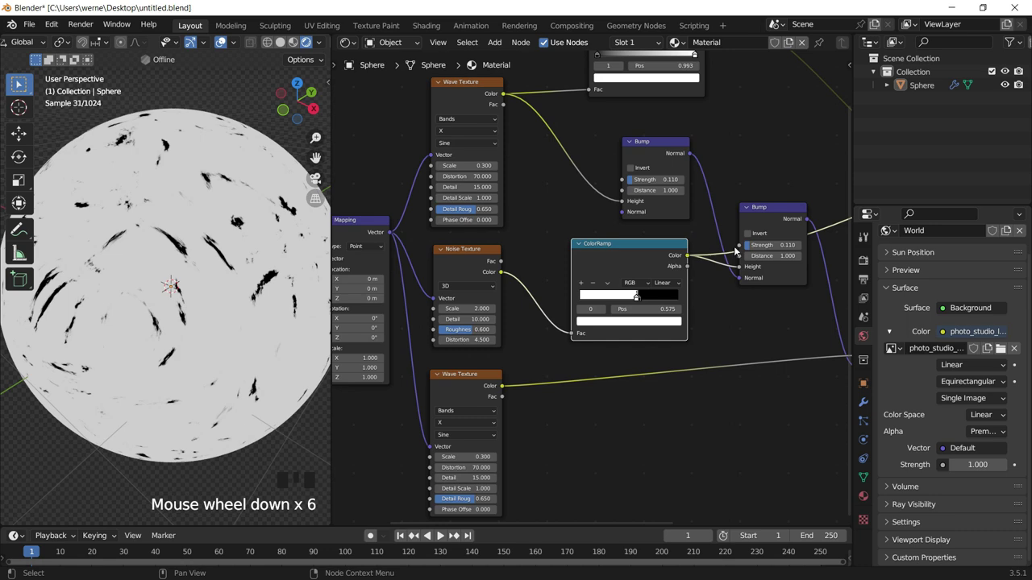
{"action": "middle_click_drag", "start_coordinate": [733, 246], "coordinate": [619, 280]}
{"action": "middle_click_drag", "start_coordinate": [839, 161], "coordinate": [764, 186]}
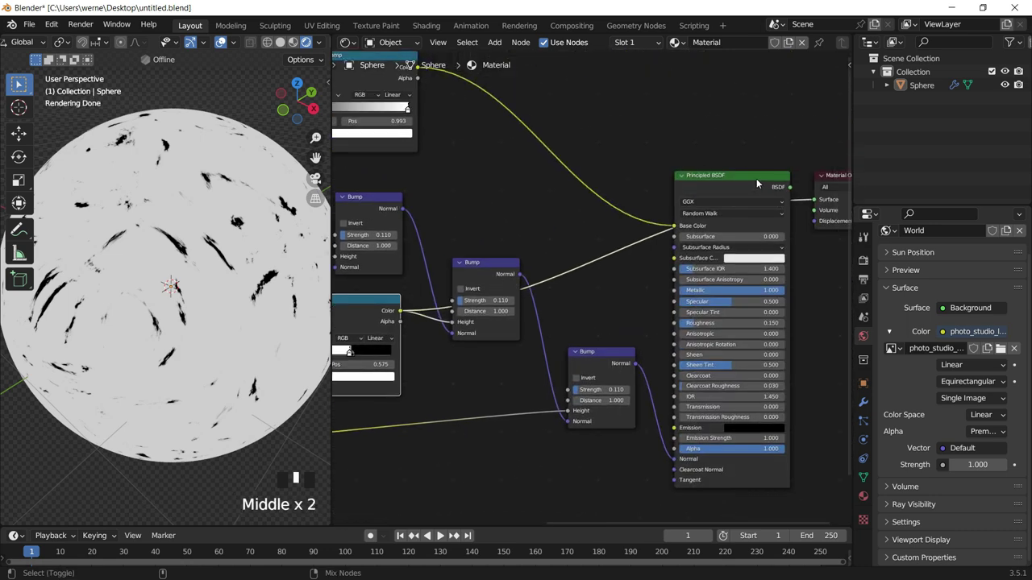
Move the base colour ColorRamp right and lighten its dark stop slightly.
{"action": "left_click", "coordinate": [757, 178], "text": "ctrl+shift"}
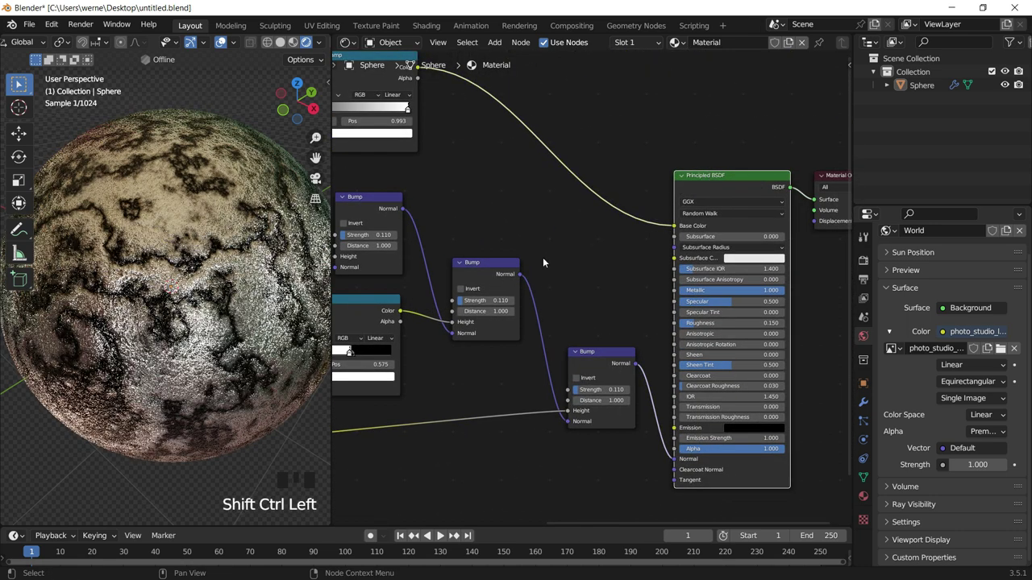
{"action": "middle_click_drag", "start_coordinate": [372, 310], "coordinate": [556, 270]}
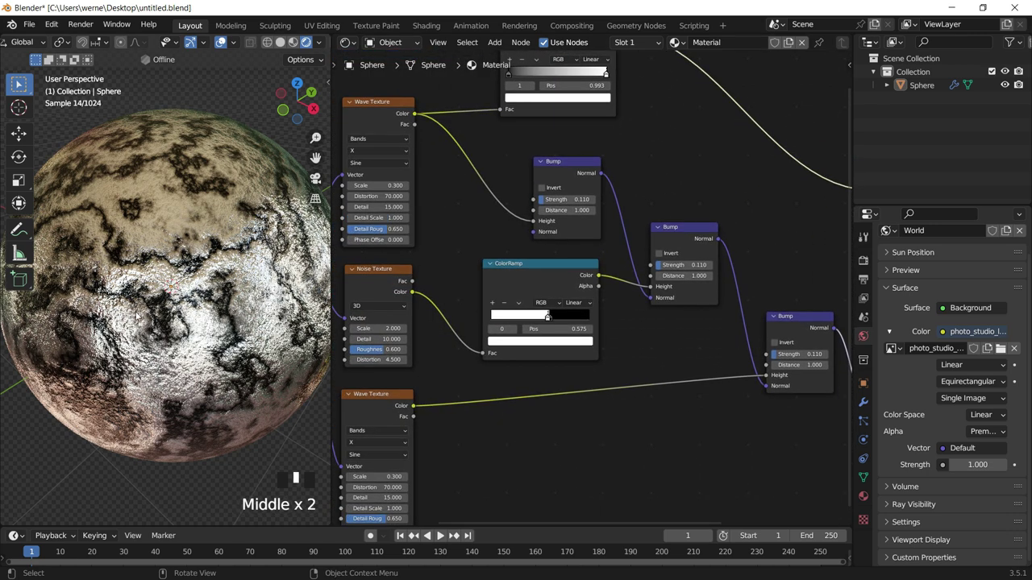
{"action": "middle_click_drag", "start_coordinate": [580, 98], "coordinate": [559, 239]}
{"action": "middle_click_drag", "start_coordinate": [561, 201], "coordinate": [585, 211]}
{"action": "left_click", "coordinate": [605, 173]}
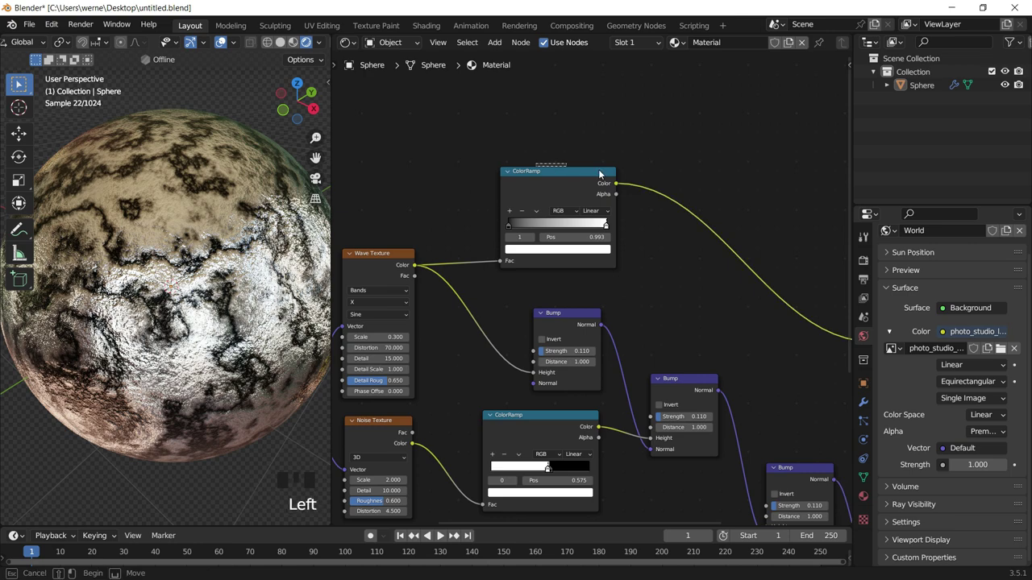
{"action": "left_click_drag", "start_coordinate": [606, 173], "coordinate": [650, 176]}
{"action": "left_click", "coordinate": [554, 228]}
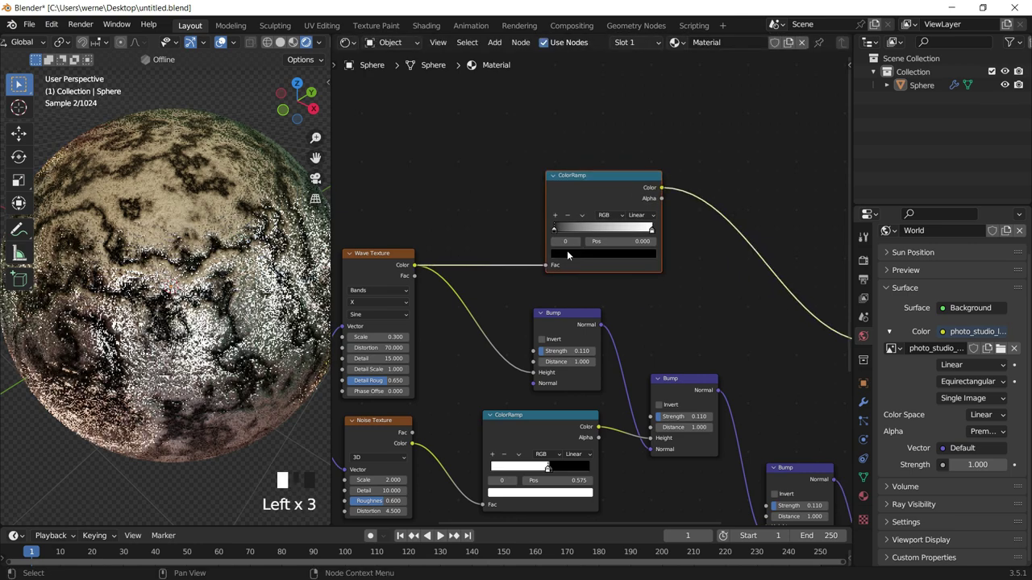
{"action": "left_click", "coordinate": [567, 253]}
{"action": "left_click_drag", "start_coordinate": [634, 167], "coordinate": [634, 153]}
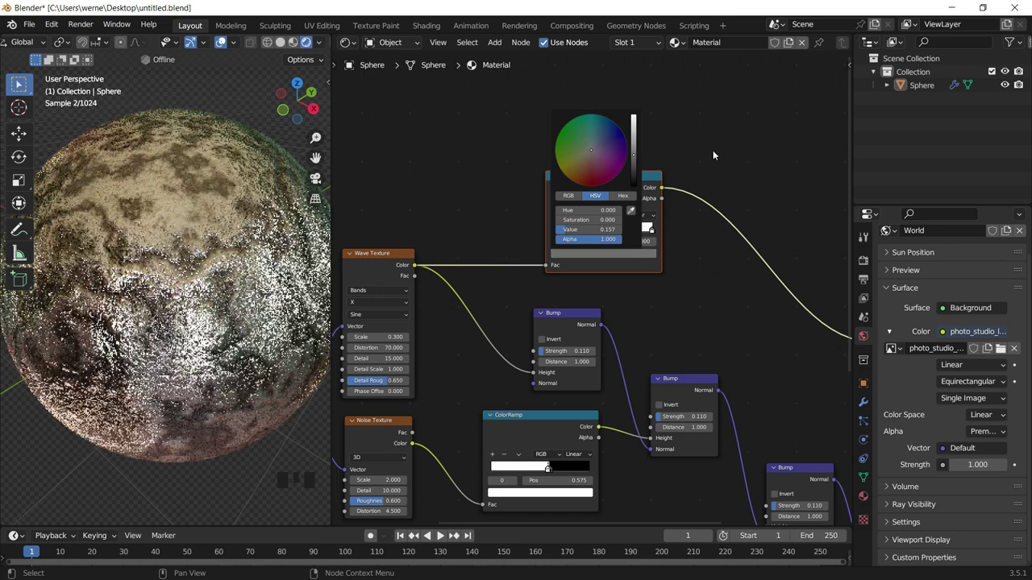
{"action": "left_click", "coordinate": [652, 233]}
{"action": "left_click", "coordinate": [652, 234]}
{"action": "left_click", "coordinate": [603, 253]}
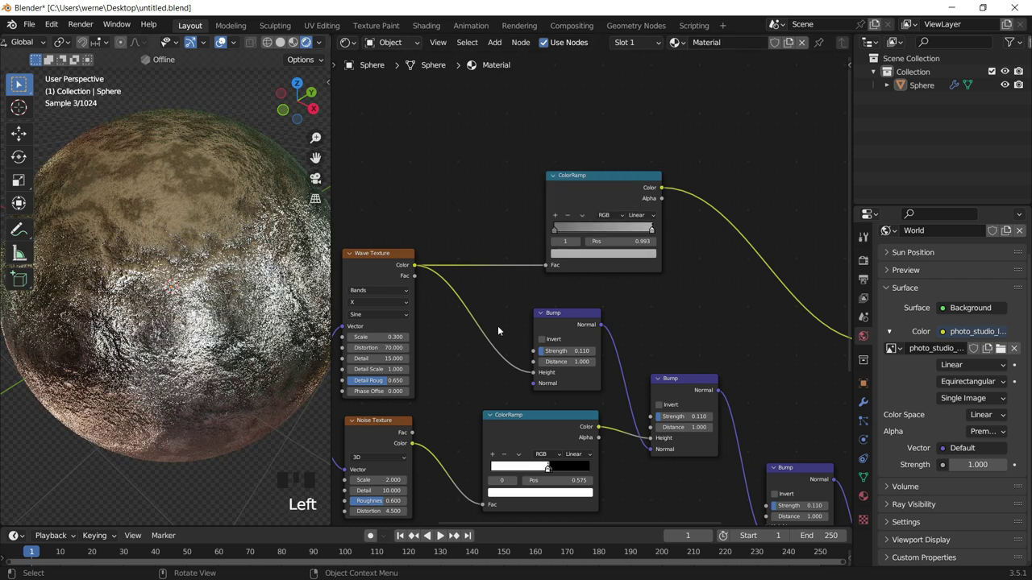
Raise the middle Bump node's Strength to 0.4.
{"action": "middle_click_drag", "start_coordinate": [497, 325], "coordinate": [594, 122]}
{"action": "middle_click_drag", "start_coordinate": [653, 294], "coordinate": [600, 312]}
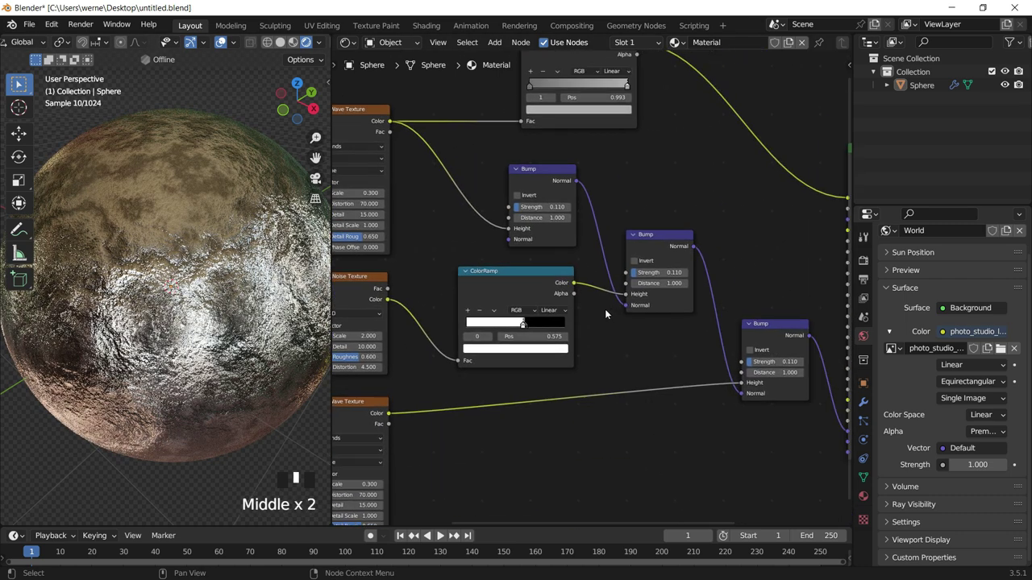
{"action": "middle_click_drag", "start_coordinate": [645, 280], "coordinate": [651, 276]}
{"action": "left_click", "coordinate": [543, 301]}
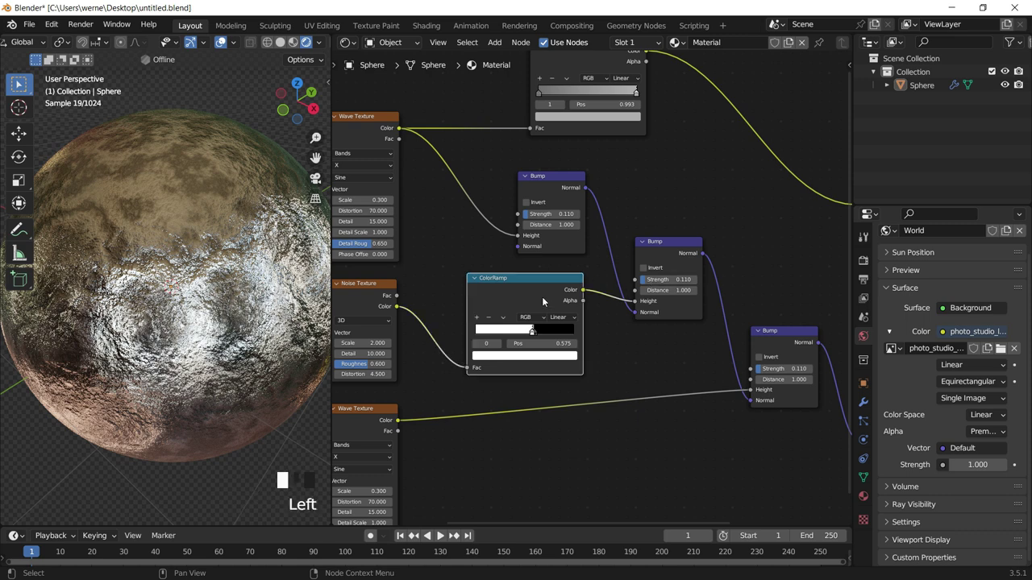
{"action": "left_click", "coordinate": [362, 297]}
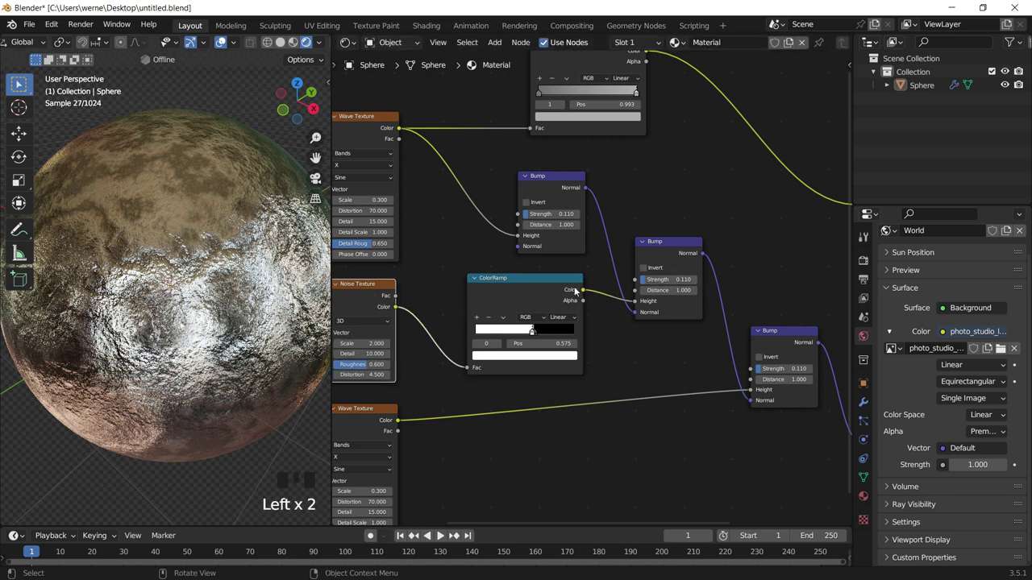
{"action": "left_click", "coordinate": [647, 282]}
{"action": "mouse_move", "coordinate": [648, 283]}
{"action": "left_mouse_down"}
{"action": "mouse_move", "coordinate": [685, 283]}
{"action": "mouse_move", "coordinate": [667, 285]}
{"action": "left_mouse_up"}
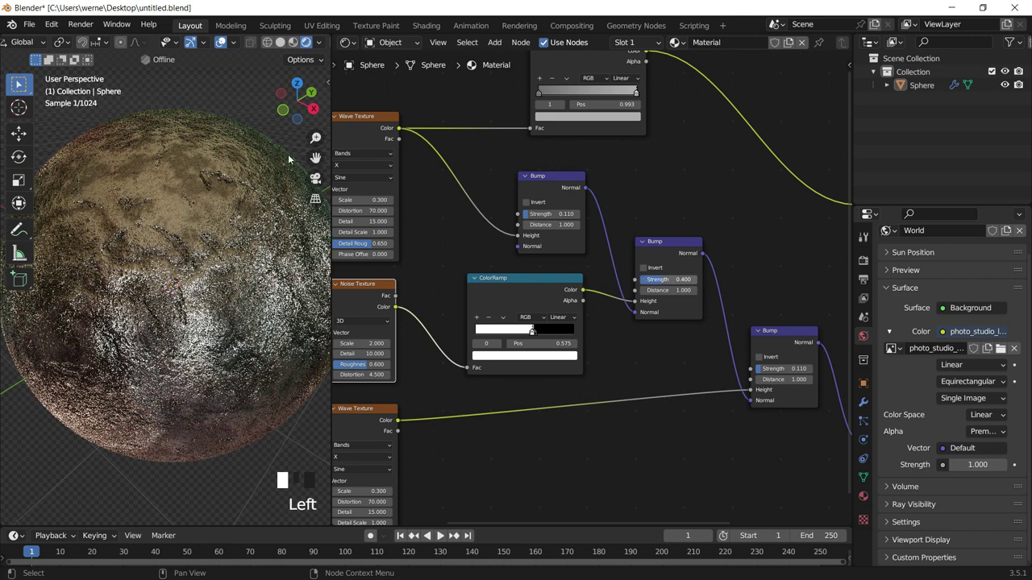
Preview the scratch ColorRamp output on the sphere, then the full material again.
{"action": "left_click", "coordinate": [519, 294]}
{"action": "middle_click_drag", "start_coordinate": [519, 294], "coordinate": [635, 309]}
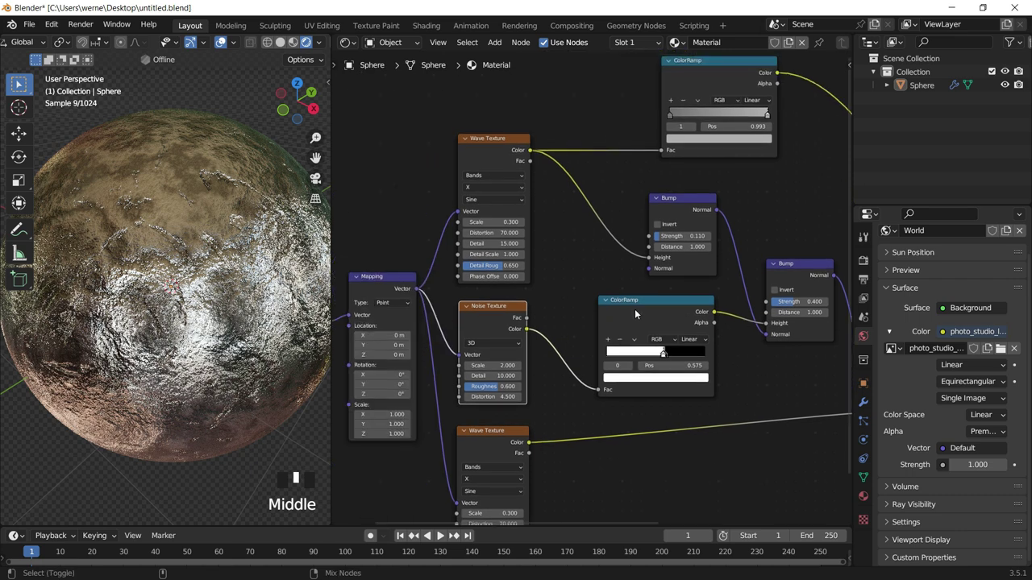
{"action": "left_click", "coordinate": [635, 308], "text": "ctrl+shift"}
{"action": "scroll", "coordinate": [135, 250], "scroll_direction": "up", "scroll_amount": 2}
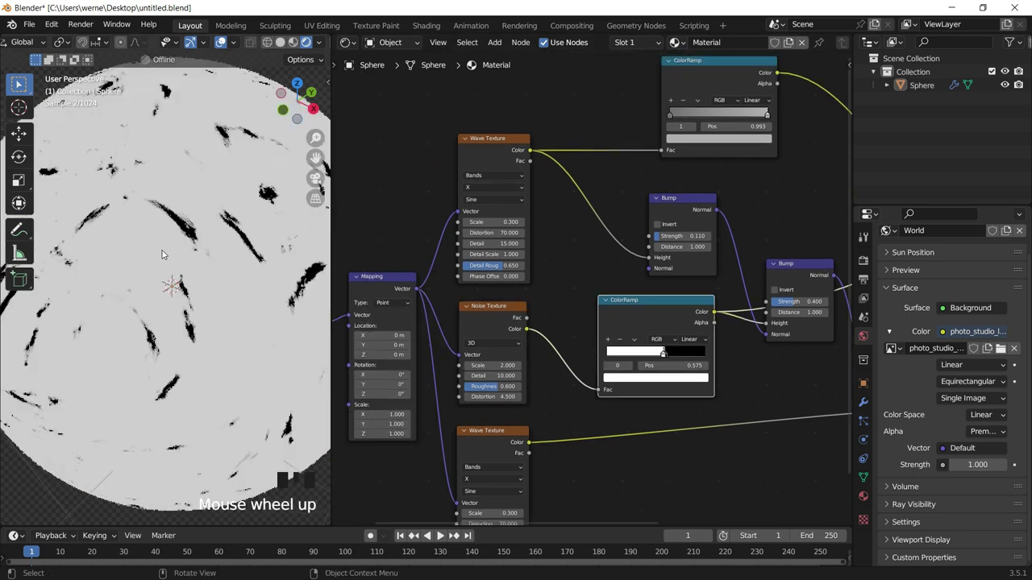
{"action": "middle_click_drag", "start_coordinate": [880, 177], "coordinate": [669, 213]}
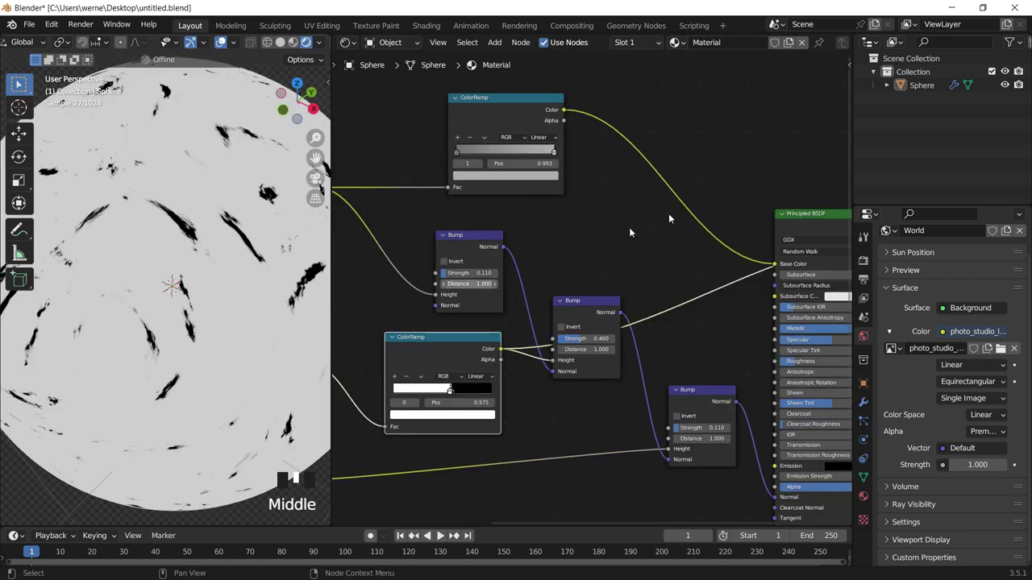
{"action": "middle_click_drag", "start_coordinate": [839, 216], "coordinate": [765, 190]}
{"action": "left_click", "coordinate": [766, 191], "text": "ctrl+shift"}
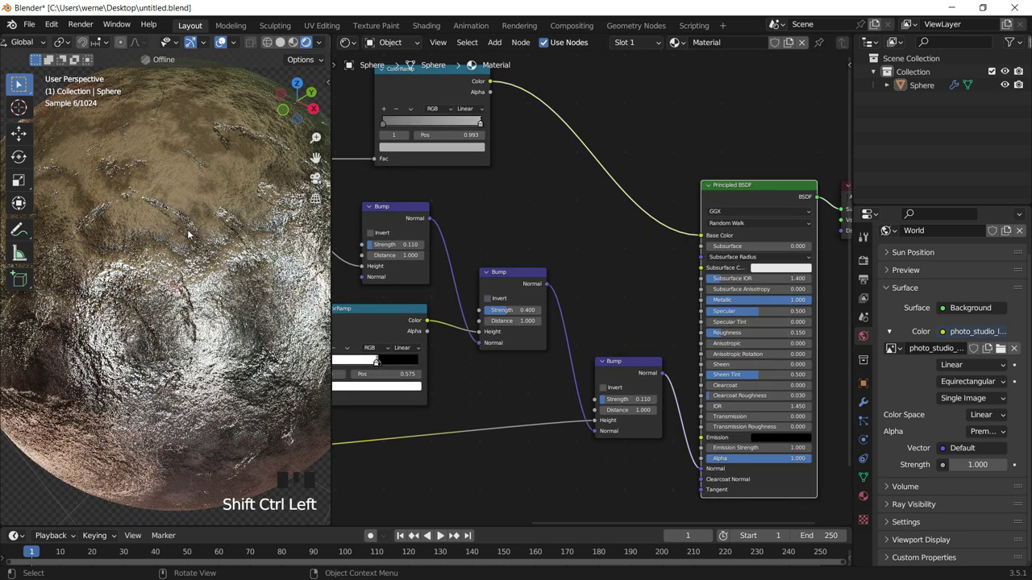
Feed the Noise Texture's Fac instead of its Color into the scratch ColorRamp.
{"action": "middle_click_drag", "start_coordinate": [611, 273], "coordinate": [752, 275]}
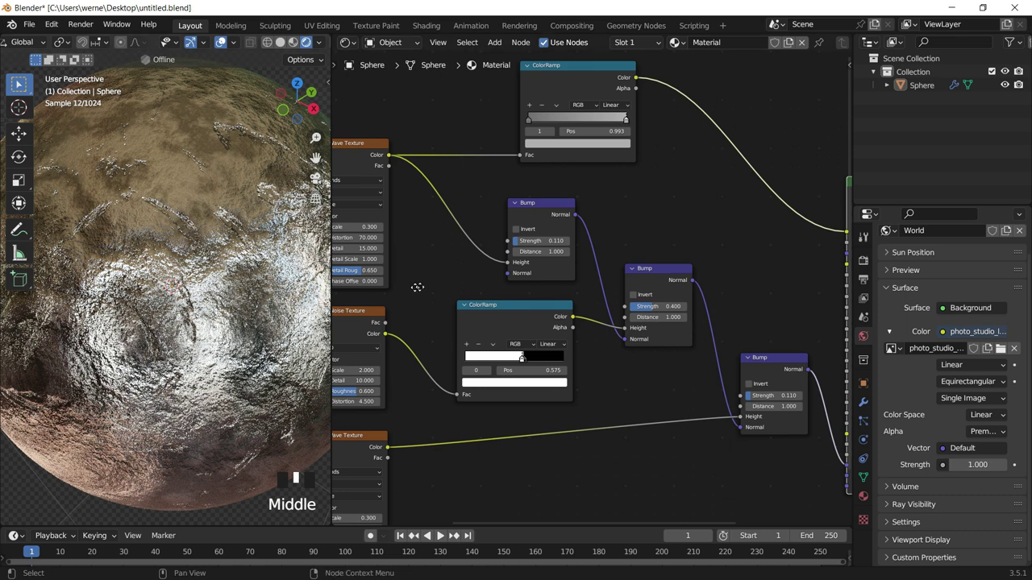
{"action": "middle_click_drag", "start_coordinate": [458, 373], "coordinate": [534, 378]}
{"action": "left_click_drag", "start_coordinate": [528, 404], "coordinate": [489, 360]}
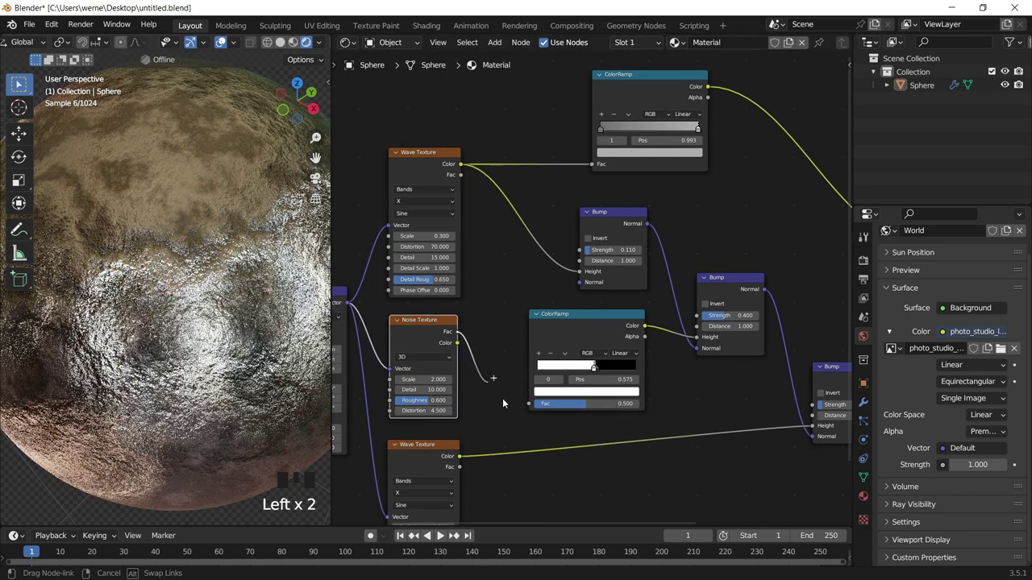
{"action": "left_click_drag", "start_coordinate": [457, 332], "coordinate": [530, 404]}
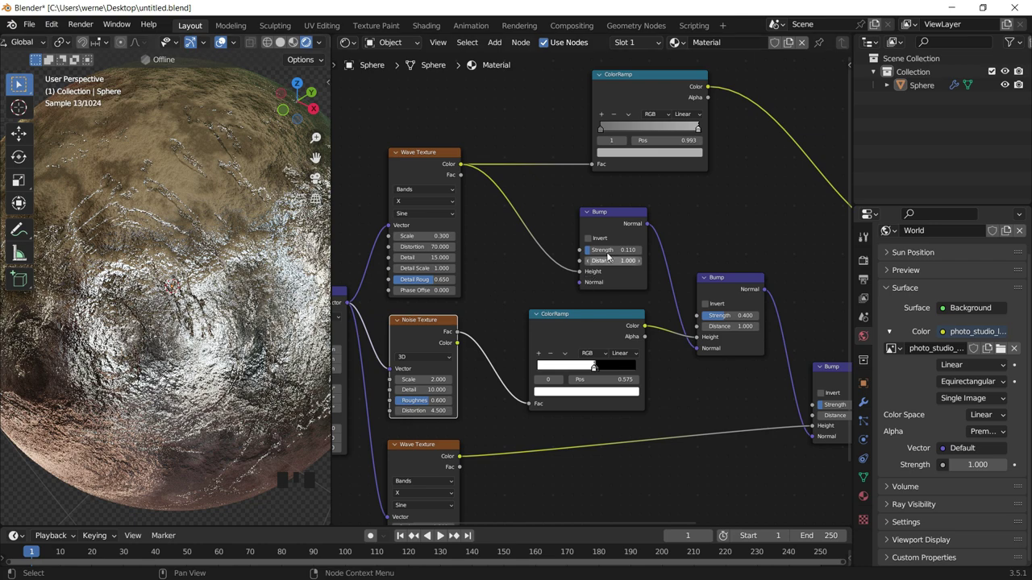
Preview one texture node's output, showing white with dark crack-like veins.
{"action": "scroll", "coordinate": [627, 329], "scroll_direction": "down", "scroll_amount": 4}
{"action": "scroll", "coordinate": [597, 262], "scroll_direction": "down", "scroll_amount": 1}
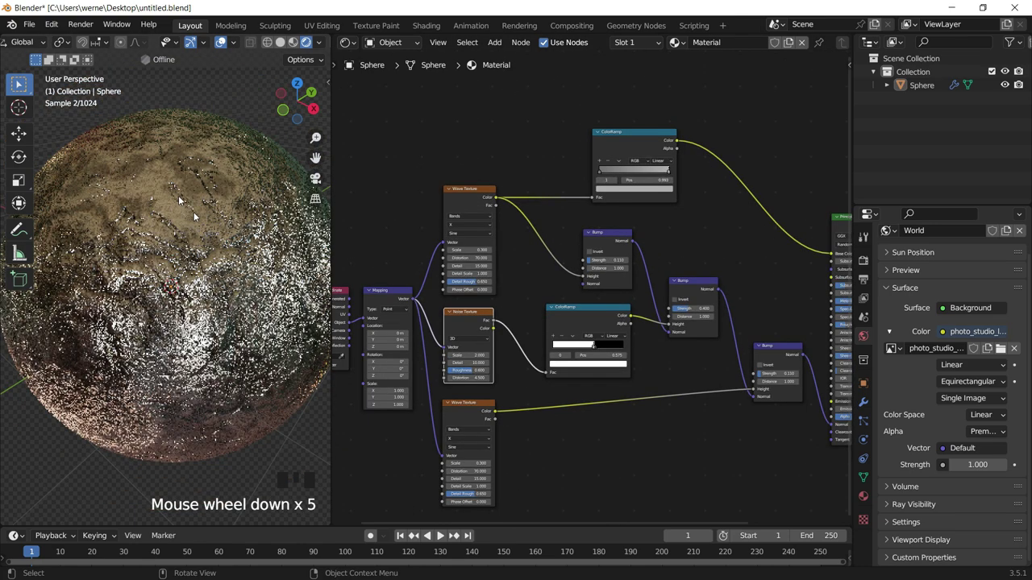
{"action": "middle_click_drag", "start_coordinate": [597, 262], "coordinate": [566, 205]}
{"action": "scroll", "coordinate": [613, 313], "scroll_direction": "up", "scroll_amount": 4}
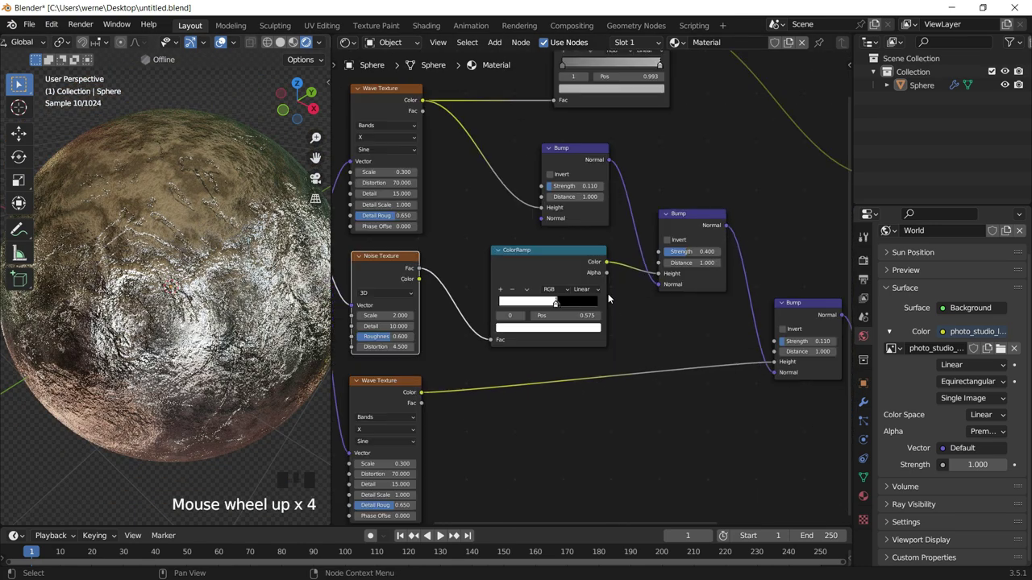
{"action": "middle_click_drag", "start_coordinate": [611, 294], "coordinate": [641, 191]}
{"action": "scroll", "coordinate": [662, 245], "scroll_direction": "down", "scroll_amount": 2}
{"action": "middle_click_drag", "start_coordinate": [663, 245], "coordinate": [583, 288]}
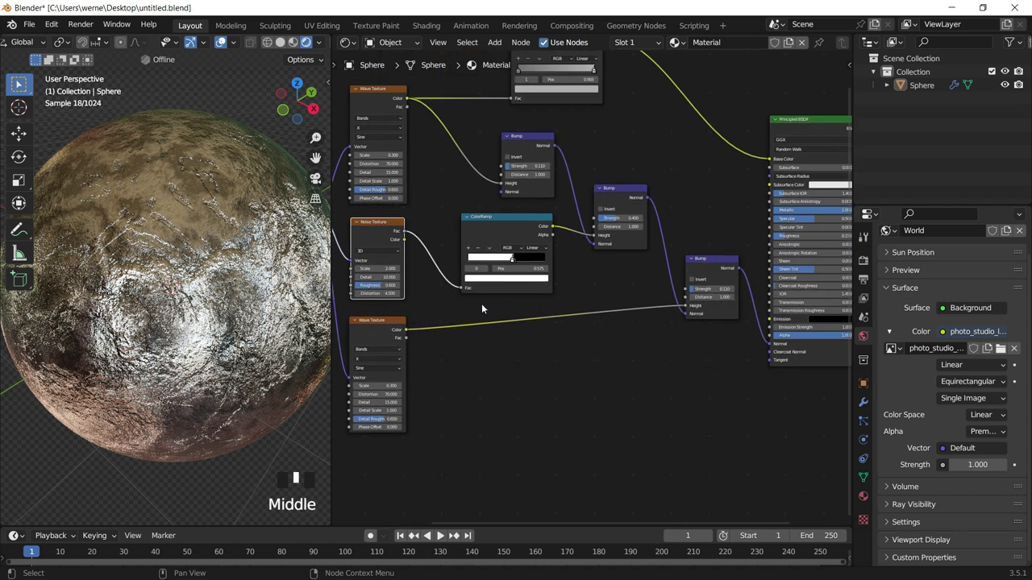
{"action": "mouse_move", "coordinate": [463, 353]}
{"action": "middle_mouse_down"}
{"action": "mouse_move", "coordinate": [538, 367]}
{"action": "mouse_move", "coordinate": [545, 288]}
{"action": "middle_mouse_up"}
{"action": "left_click", "coordinate": [539, 346], "text": "ctrl+shift"}
{"action": "scroll", "coordinate": [516, 350], "scroll_direction": "up", "scroll_amount": 3}
Add a Musgrave Texture onto the last Bump's Height link and preview it.
{"action": "middle_click_drag", "start_coordinate": [649, 349], "coordinate": [569, 375]}
{"action": "middle_click_drag", "start_coordinate": [717, 369], "coordinate": [682, 373]}
{"action": "key", "text": "shift+a"}
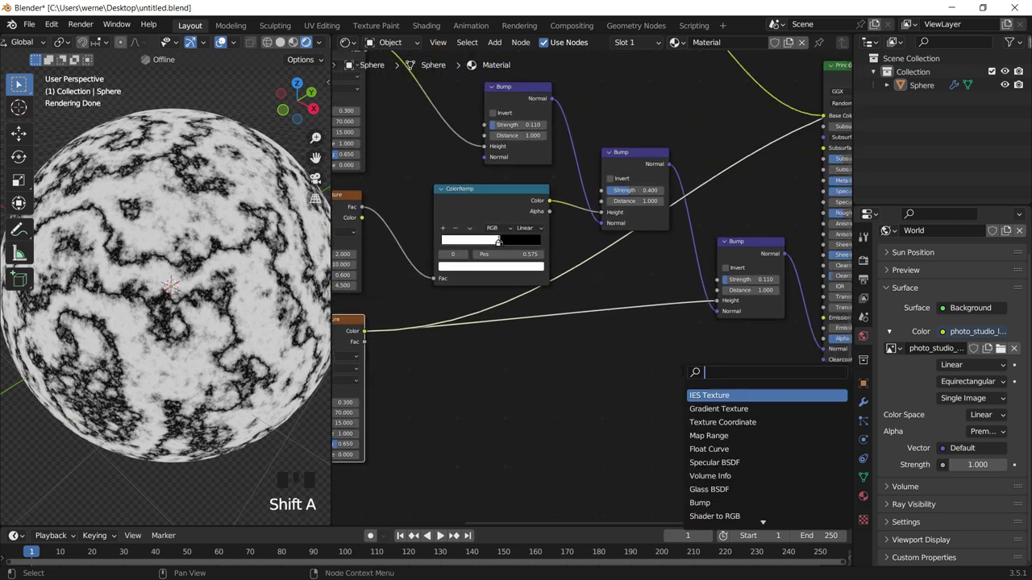
{"action": "type", "text": "mus"}
{"action": "key", "text": "Return"}
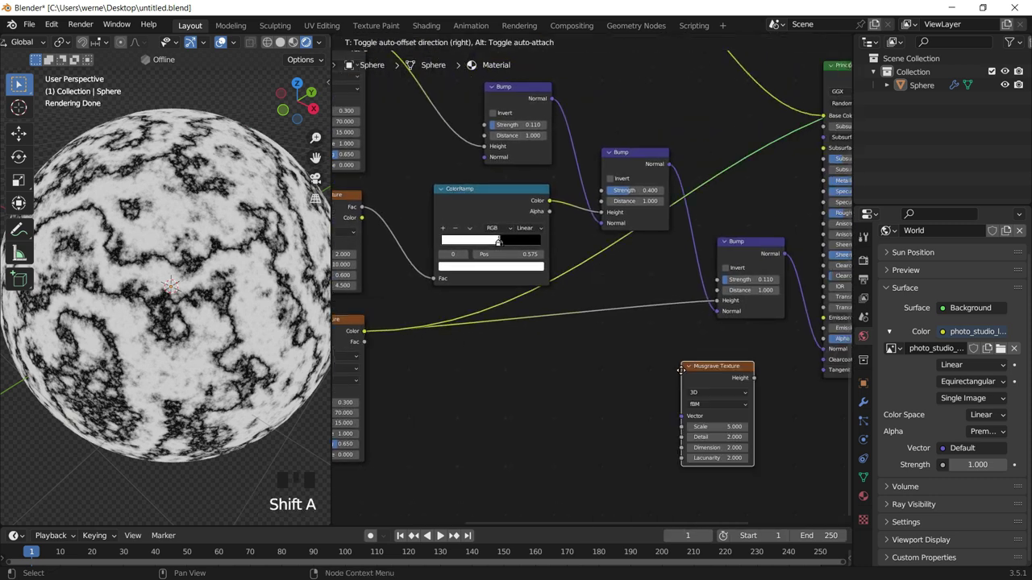
{"action": "left_click", "coordinate": [643, 303]}
{"action": "left_click_drag", "start_coordinate": [642, 303], "coordinate": [647, 312]}
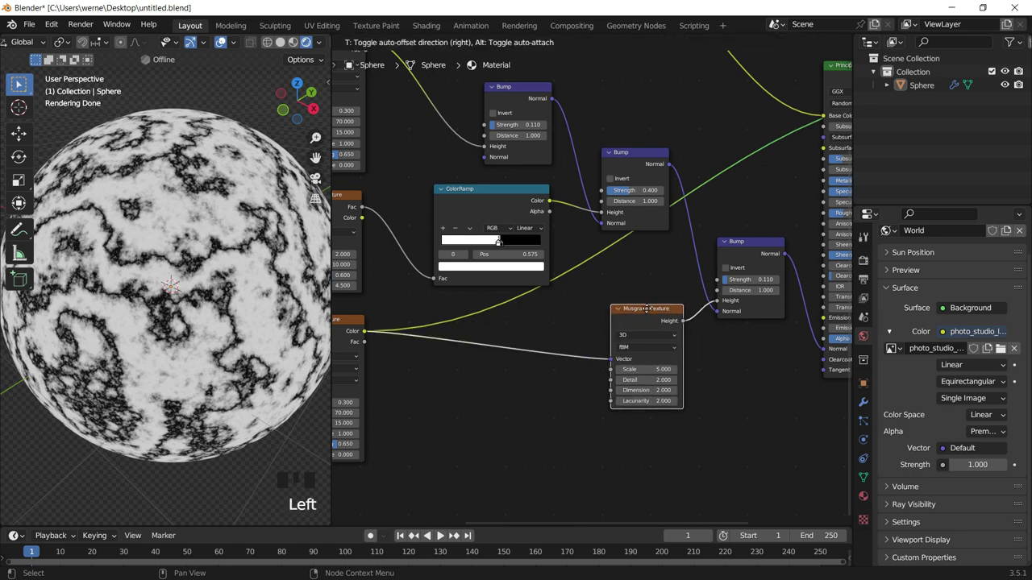
{"action": "left_click", "coordinate": [650, 321], "text": "ctrl+shift"}
Remove the Wave Texture link from the Musgrave Vector input.
{"action": "middle_click_drag", "start_coordinate": [648, 316], "coordinate": [547, 326]}
{"action": "middle_click_drag", "start_coordinate": [617, 321], "coordinate": [650, 284]}
{"action": "left_click", "coordinate": [618, 302], "text": "ctrl+shift"}
{"action": "middle_click_drag", "start_coordinate": [593, 337], "coordinate": [679, 341]}
{"action": "mouse_move", "coordinate": [677, 339]}
{"action": "left_mouse_down"}
{"action": "mouse_move", "coordinate": [620, 329]}
{"action": "mouse_move", "coordinate": [562, 397]}
{"action": "left_mouse_up"}
{"action": "middle_click_drag", "start_coordinate": [561, 397], "coordinate": [442, 392]}
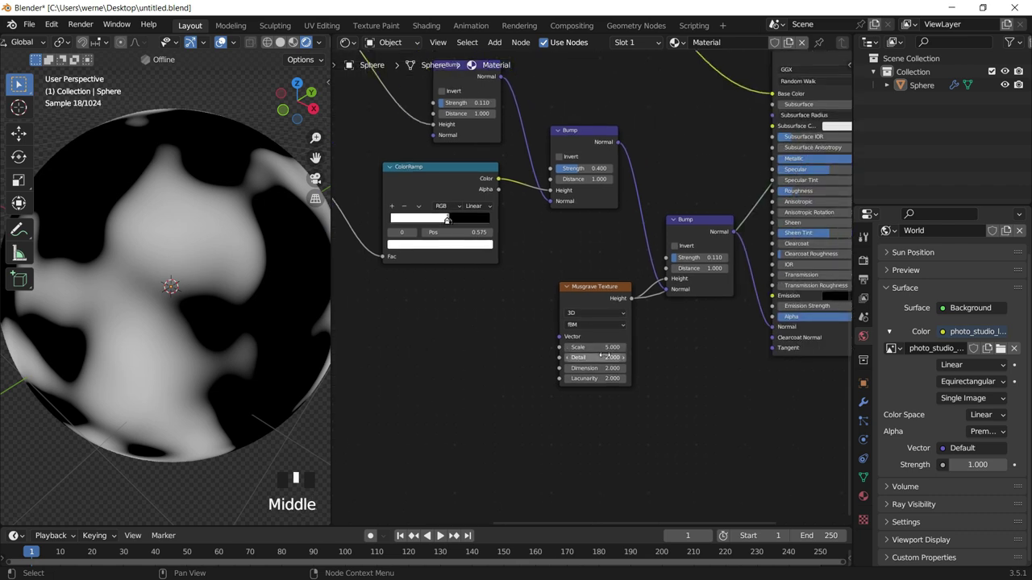
Set the Musgrave Detail to 10 and Dimension to 0.2.
{"action": "left_click", "coordinate": [603, 357]}
{"action": "type", "text": "10.000"}
{"action": "key", "text": "Return"}
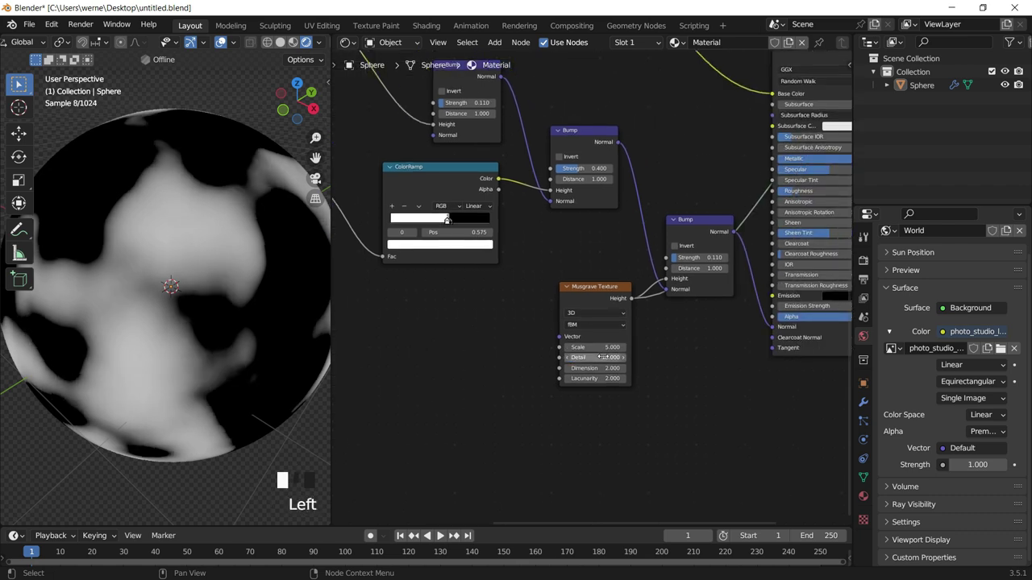
{"action": "left_click", "coordinate": [602, 371]}
{"action": "type", "text": "0"}
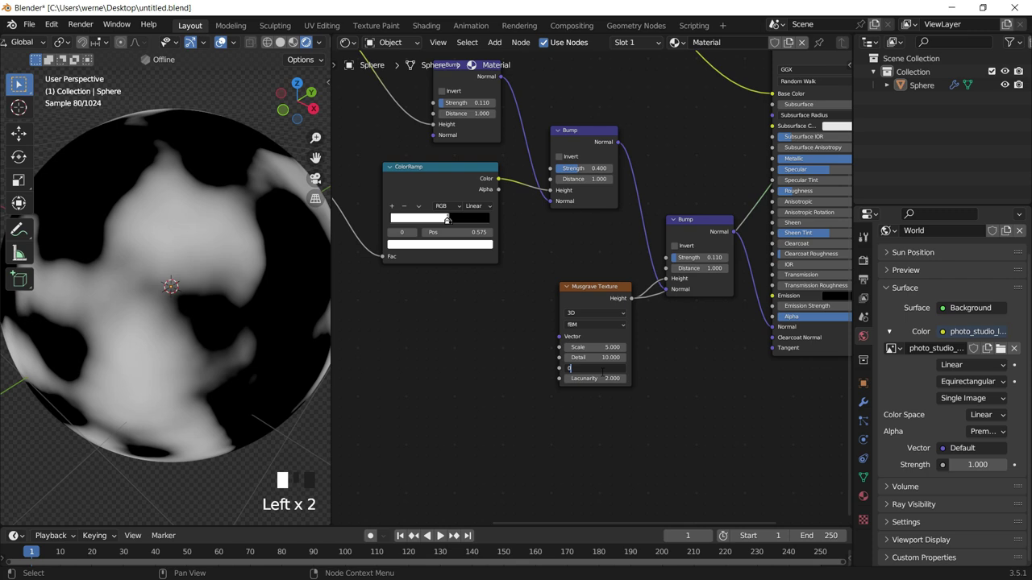
{"action": "type", "text": ".2"}
{"action": "key", "text": "Return"}
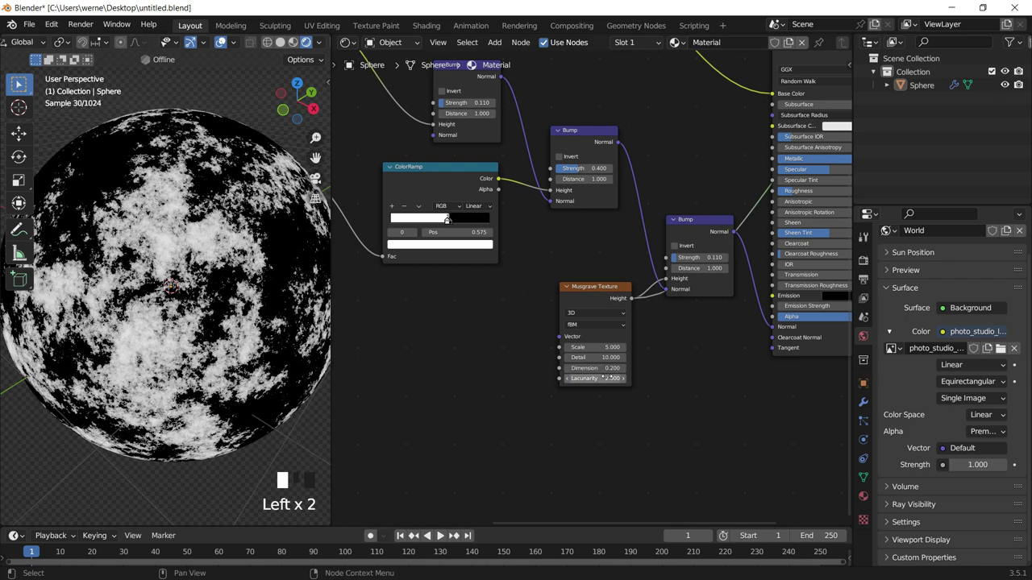
Try new Lacunarity values, undoing those that turn the sphere black.
{"action": "left_click", "coordinate": [605, 378]}
{"action": "type", "text": "0"}
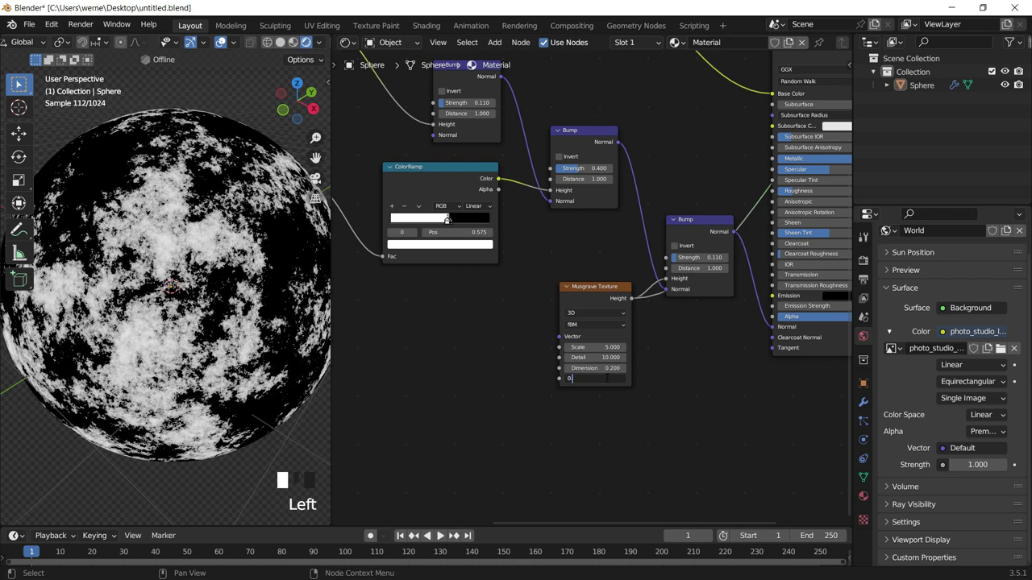
{"action": "key", "text": "Return"}
{"action": "key", "text": "ctrl+z"}
{"action": "left_click", "coordinate": [601, 377]}
{"action": "key", "text": "Return"}
{"action": "key", "text": "ctrl+z"}
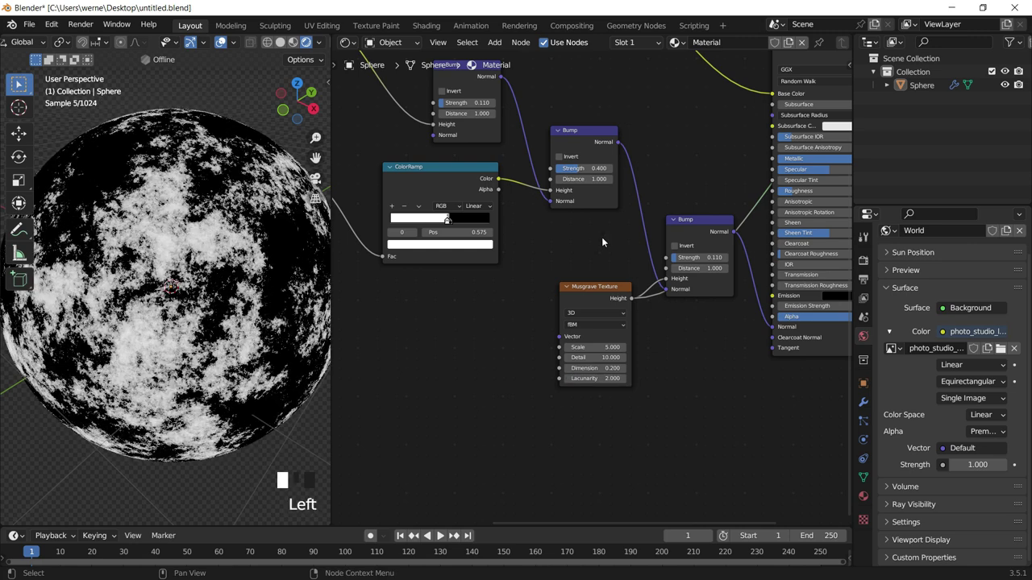
Test other Musgrave values, then undo back to Detail 10, Dimension 0.2, Lacunarity 2.
{"action": "left_click_drag", "start_coordinate": [603, 376], "coordinate": [603, 347]}
{"action": "type", "text": "1.6"}
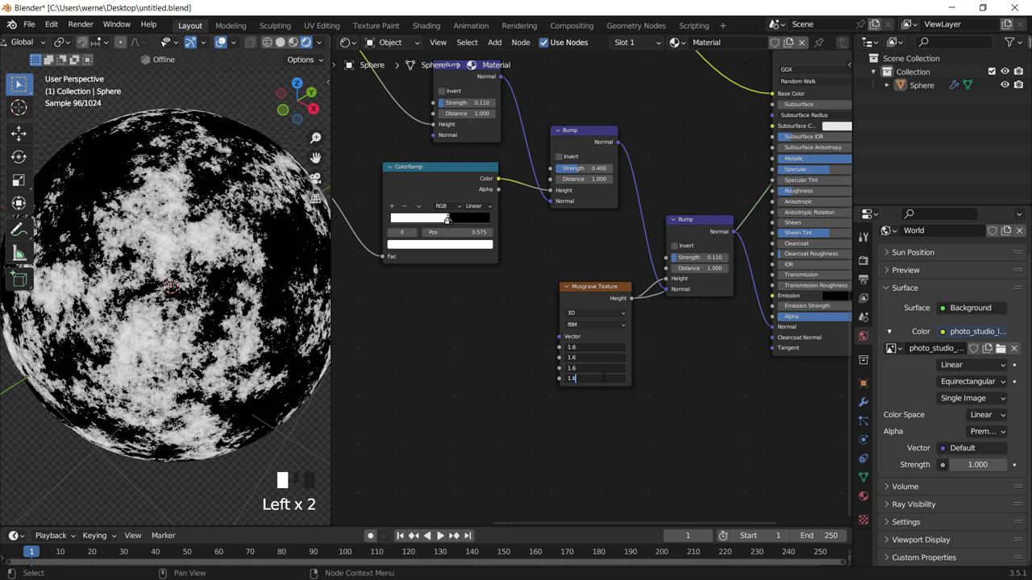
{"action": "key", "text": "Return"}
{"action": "left_click", "coordinate": [597, 378]}
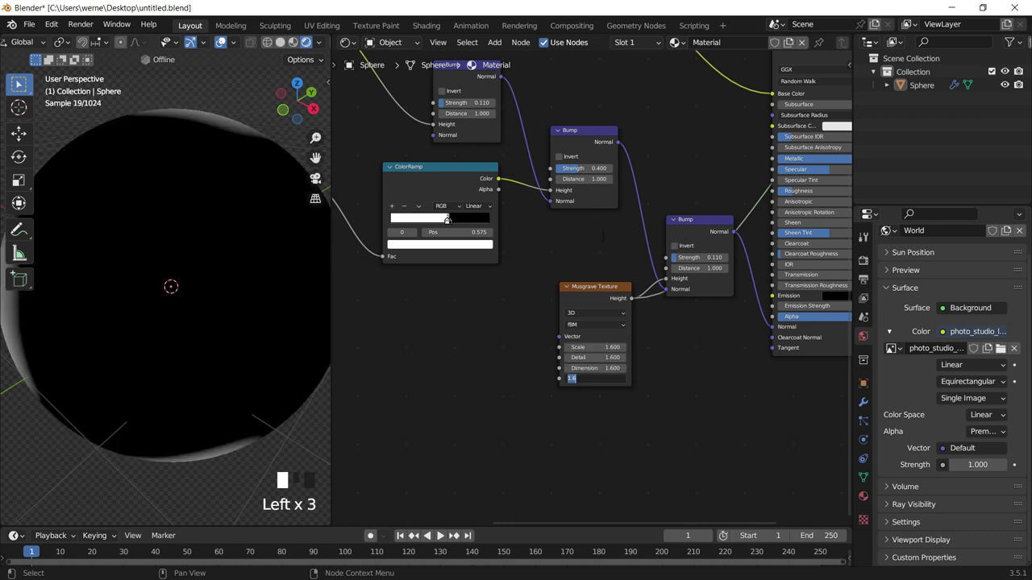
{"action": "type", "text": "2.2"}
{"action": "key", "text": "Return"}
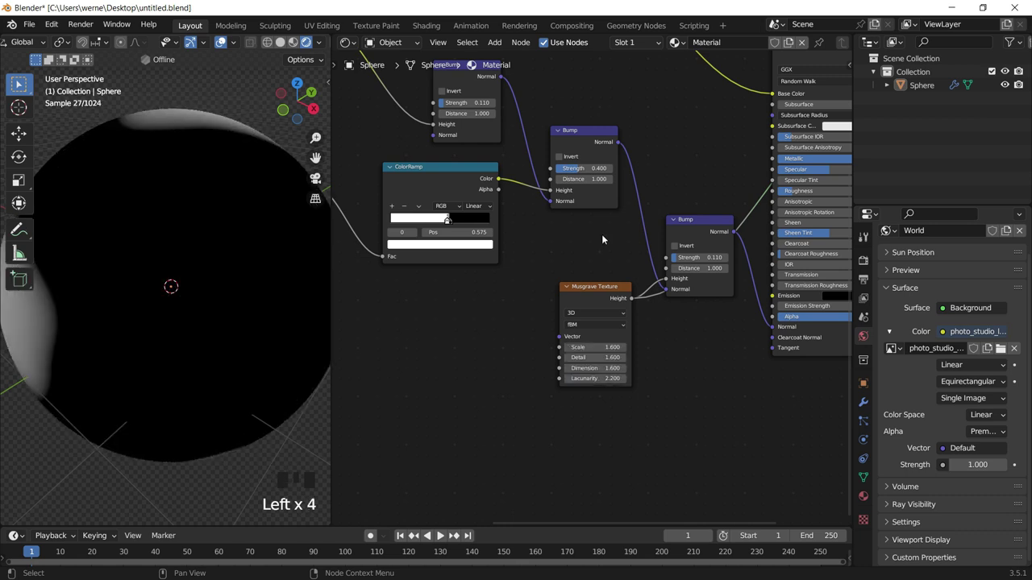
{"action": "left_click", "coordinate": [607, 379]}
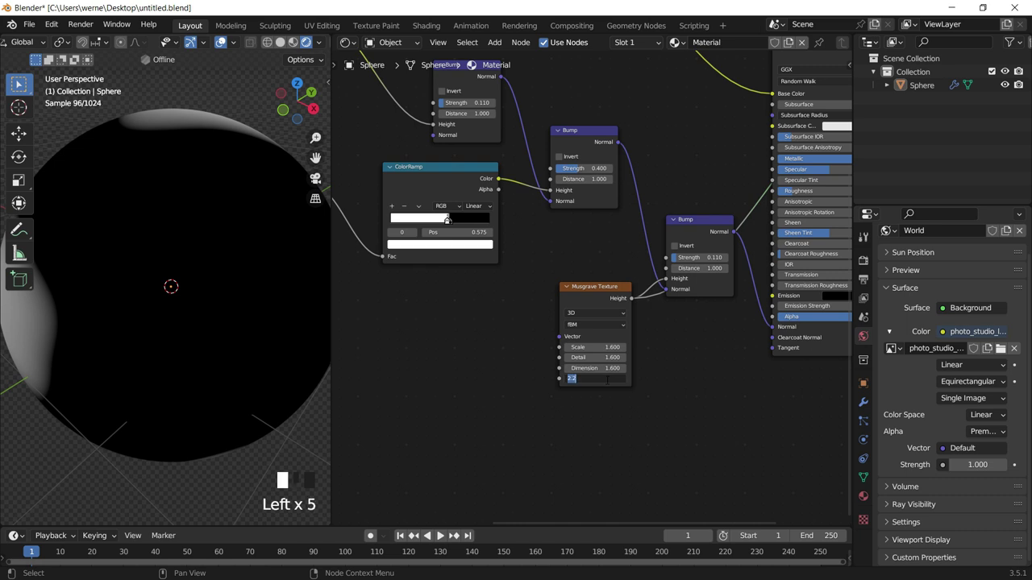
{"action": "key", "text": "Return"}
{"action": "key", "text": "ctrl+z"}
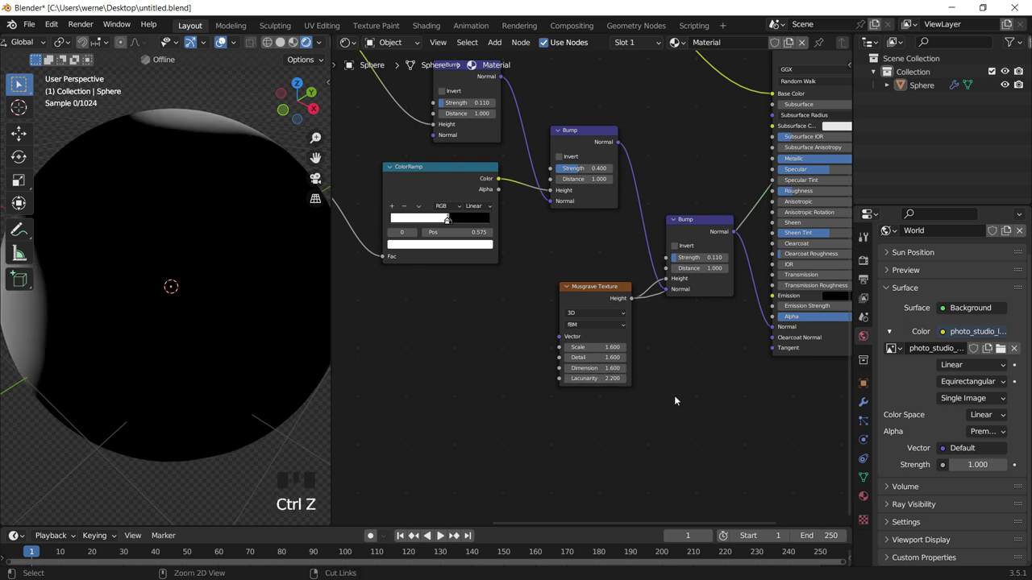
{"action": "key", "text": "ctrl+z"}
{"action": "left_click_drag", "start_coordinate": [615, 378], "coordinate": [615, 347]}
{"action": "type", "text": "0"}
{"action": "key", "text": "Return"}
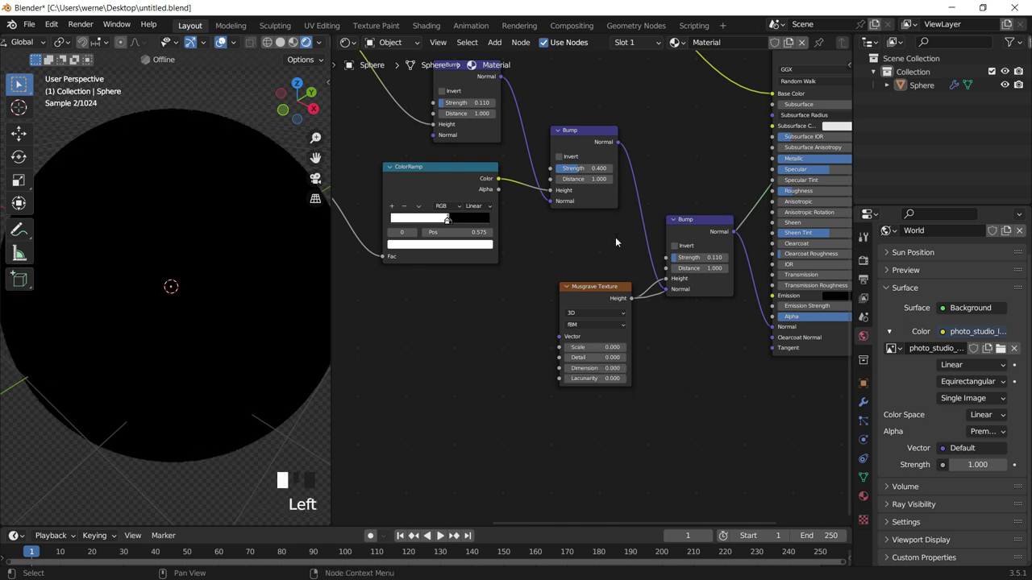
{"action": "key", "text": "ctrl+z"}
{"action": "key", "text": "ctrl+z"}
{"action": "key", "text": "ctrl+z"}
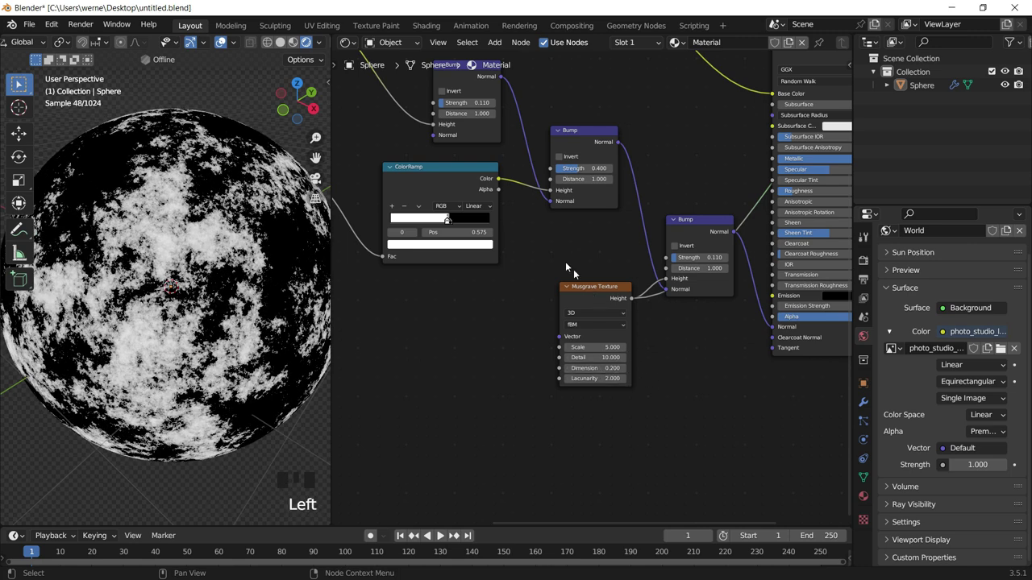
Add a Separate XYZ node below the Wave Texture.
{"action": "scroll", "coordinate": [573, 269], "scroll_direction": "down", "scroll_amount": 5}
{"action": "middle_click_drag", "start_coordinate": [574, 269], "coordinate": [650, 273]}
{"action": "scroll", "coordinate": [623, 303], "scroll_direction": "up", "scroll_amount": 4}
{"action": "middle_click_drag", "start_coordinate": [461, 315], "coordinate": [525, 216]}
{"action": "key", "text": "shift+a"}
{"action": "left_click", "coordinate": [532, 258]}
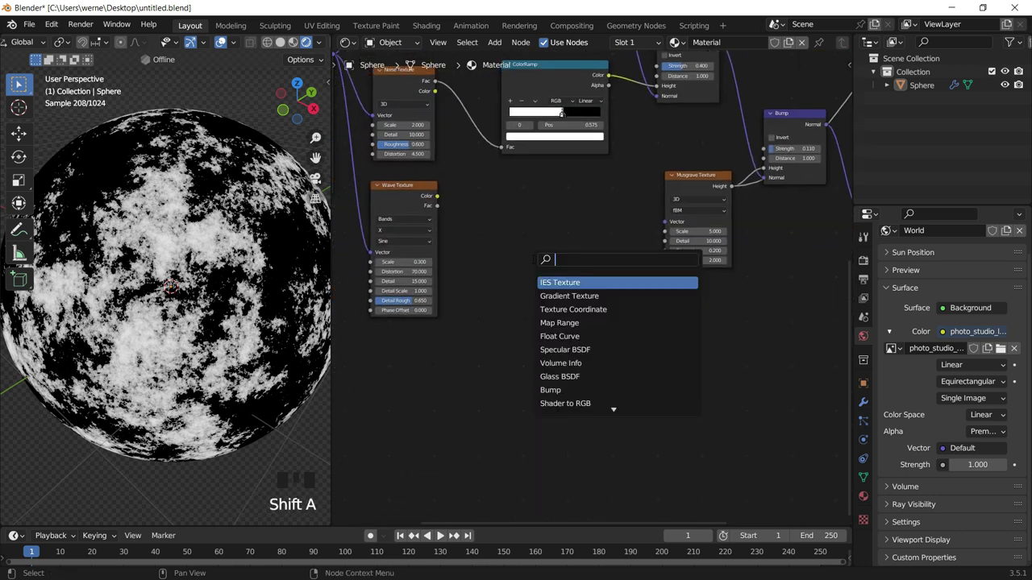
{"action": "type", "text": "sepr"}
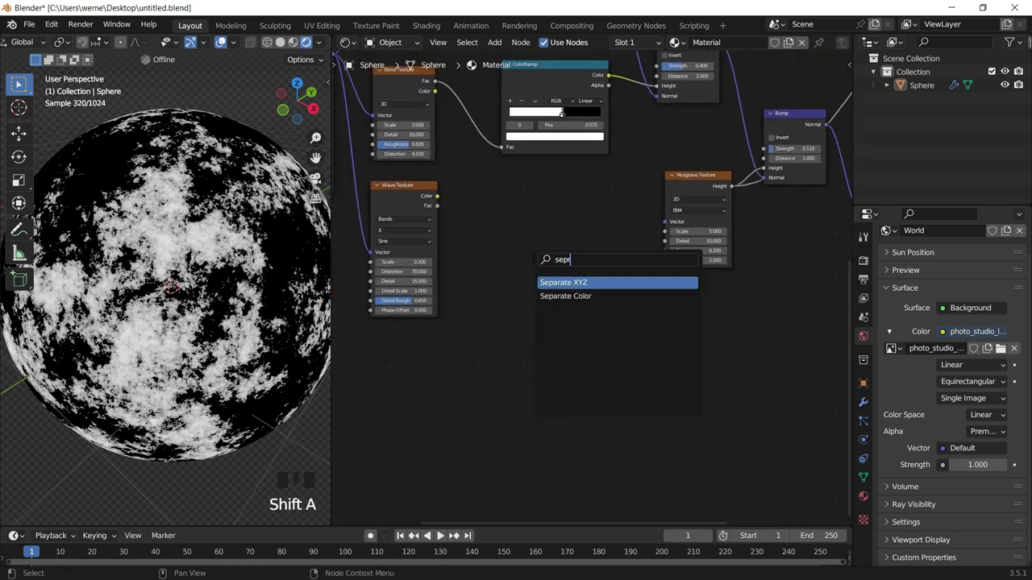
{"action": "key", "text": "Return"}
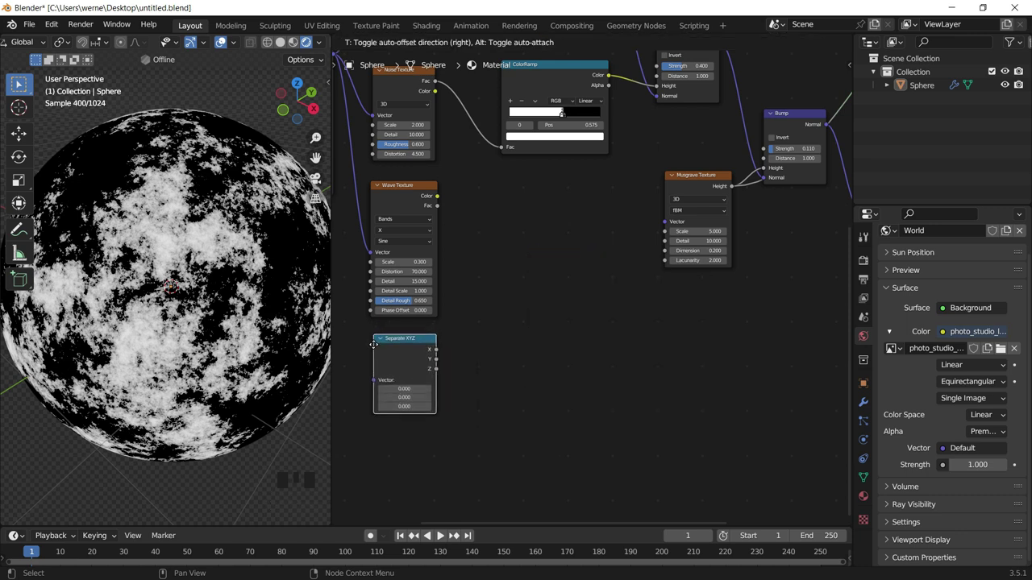
{"action": "left_click", "coordinate": [373, 344]}
Add a Combine XYZ node beside the Wave Texture.
{"action": "key", "text": "shift+a"}
{"action": "type", "text": "combi"}
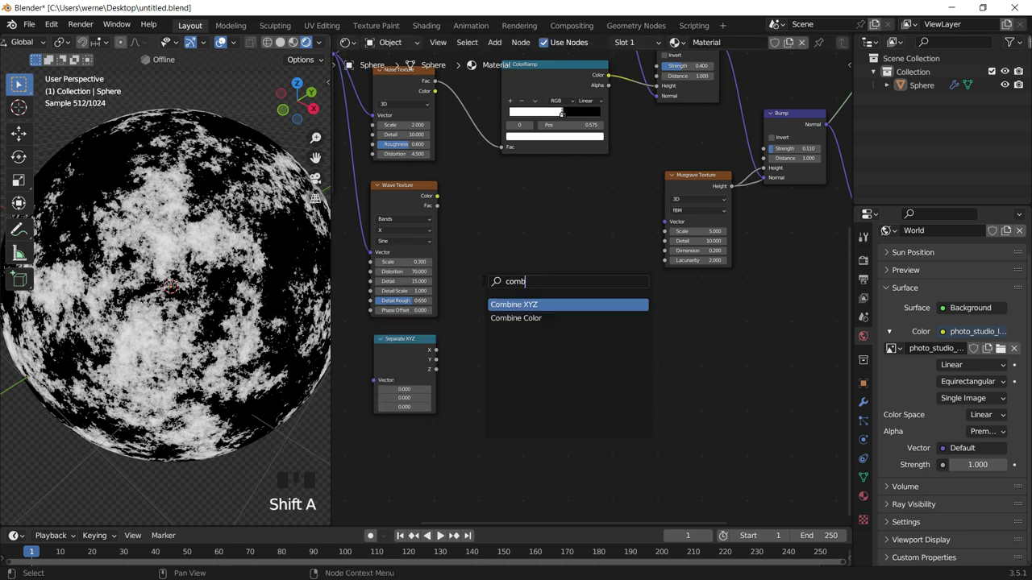
{"action": "key", "text": "Return"}
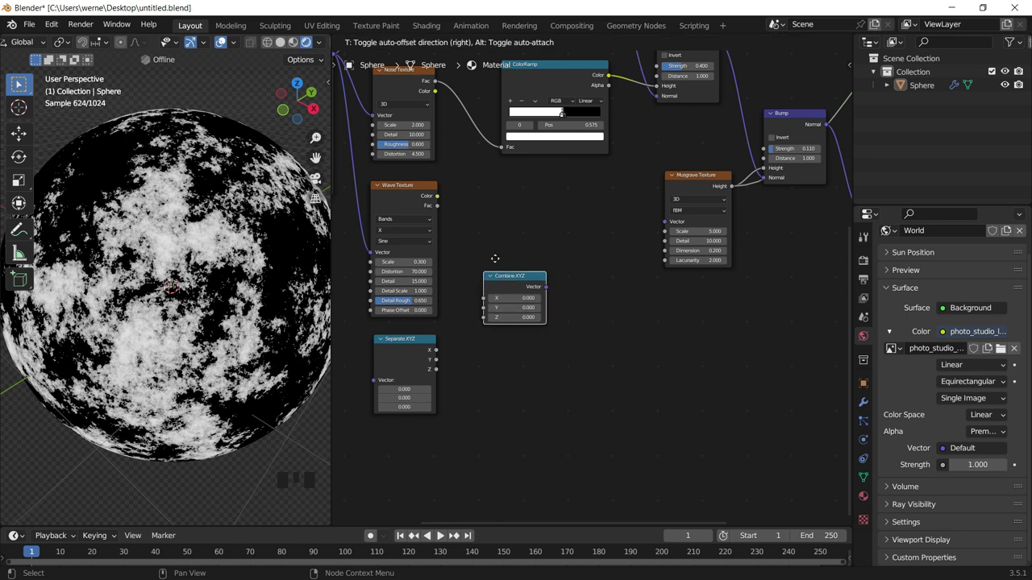
{"action": "left_click", "coordinate": [502, 250]}
{"action": "middle_click_drag", "start_coordinate": [442, 223], "coordinate": [469, 229]}
{"action": "middle_click_drag", "start_coordinate": [370, 187], "coordinate": [381, 200]}
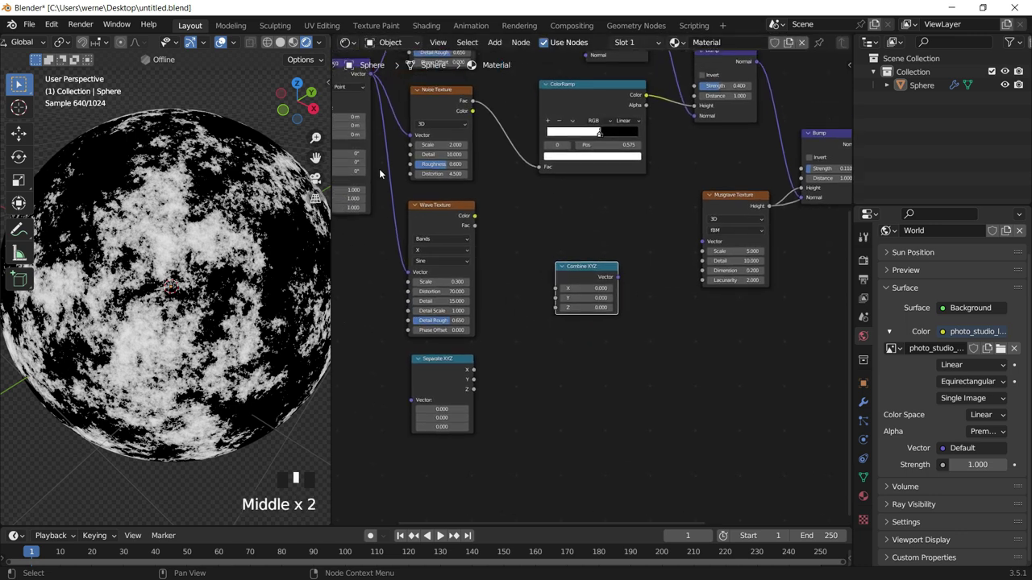
{"action": "middle_click_drag", "start_coordinate": [469, 332], "coordinate": [491, 352]}
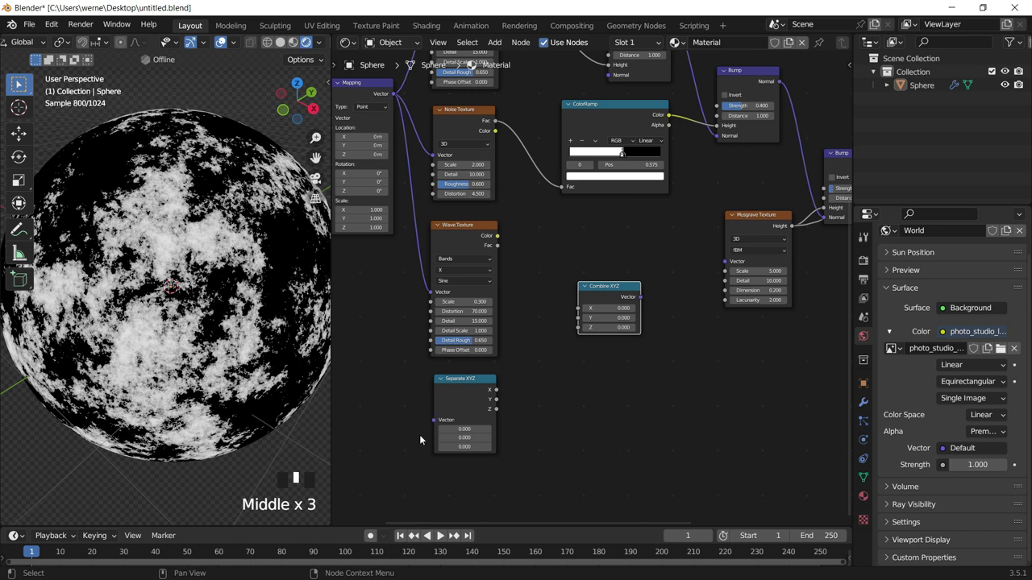
{"action": "middle_click_drag", "start_coordinate": [568, 284], "coordinate": [601, 340]}
Collapse and re-expand the Musgrave Texture node.
{"action": "left_click", "coordinate": [714, 266]}
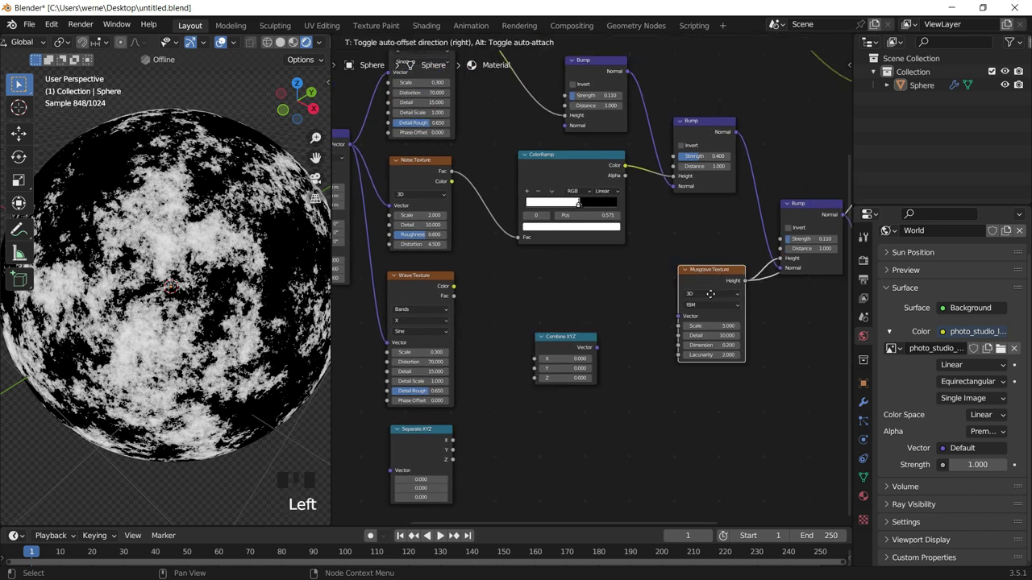
{"action": "left_click", "coordinate": [688, 265]}
{"action": "left_click", "coordinate": [666, 280]}
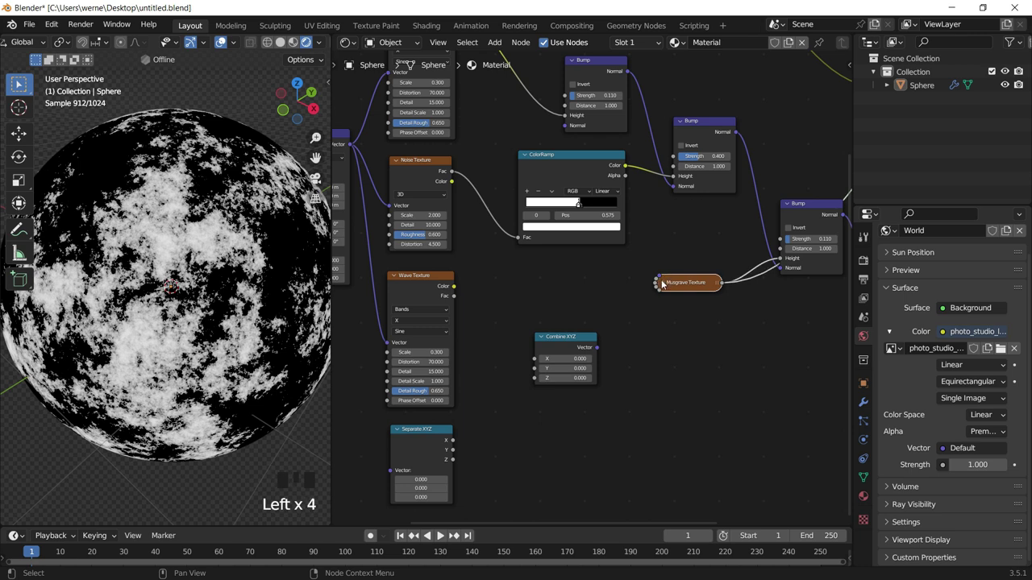
{"action": "left_click", "coordinate": [661, 282]}
{"action": "left_click", "coordinate": [664, 250]}
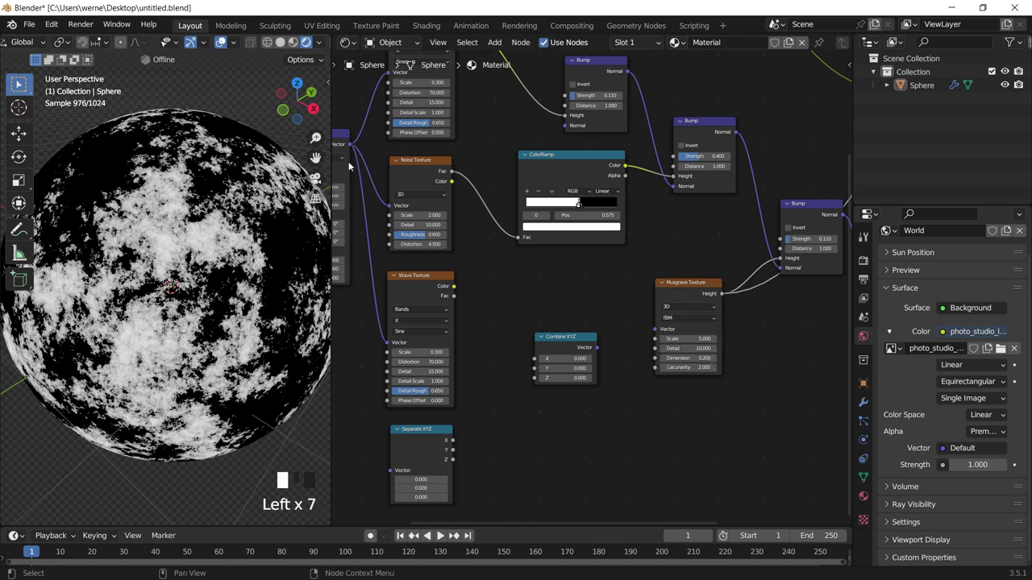
Link Mapping into Separate XYZ, Wave Color into Combine XYZ, and Combine XYZ into Musgrave Vector.
{"action": "left_click_drag", "start_coordinate": [352, 207], "coordinate": [390, 470]}
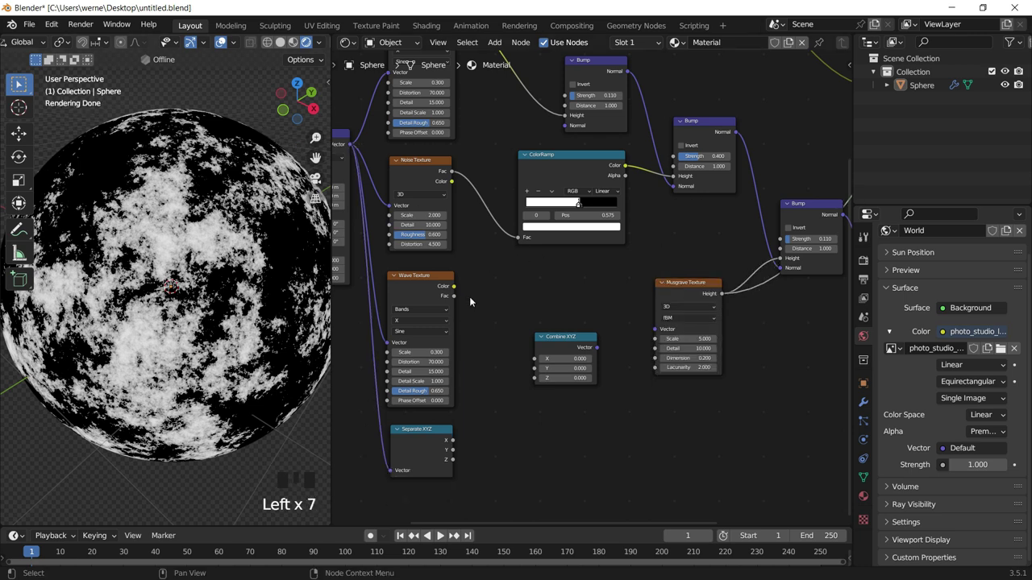
{"action": "left_click_drag", "start_coordinate": [455, 292], "coordinate": [484, 319]}
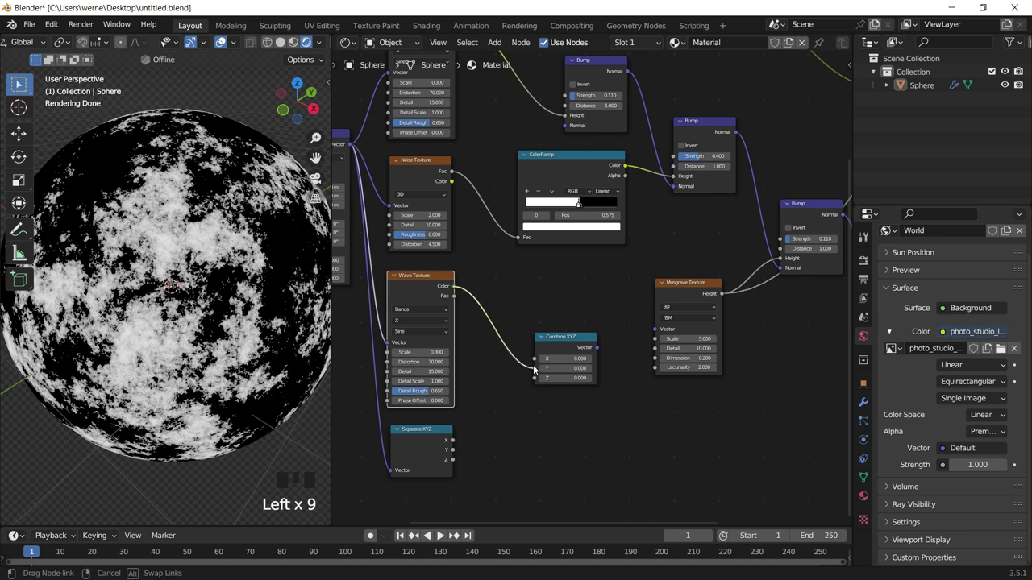
{"action": "left_click_drag", "start_coordinate": [544, 378], "coordinate": [533, 371]}
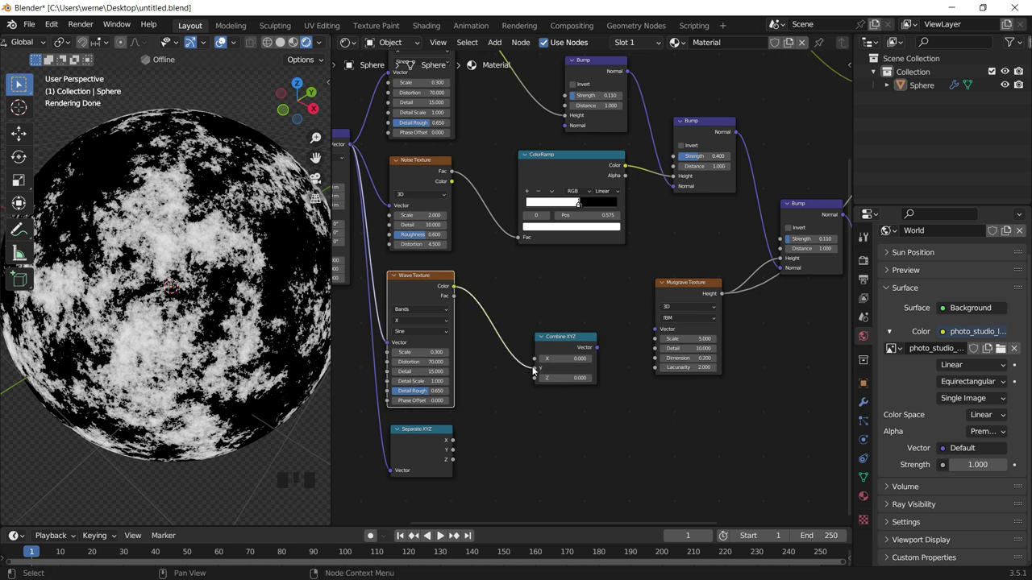
{"action": "left_click_drag", "start_coordinate": [596, 350], "coordinate": [655, 330]}
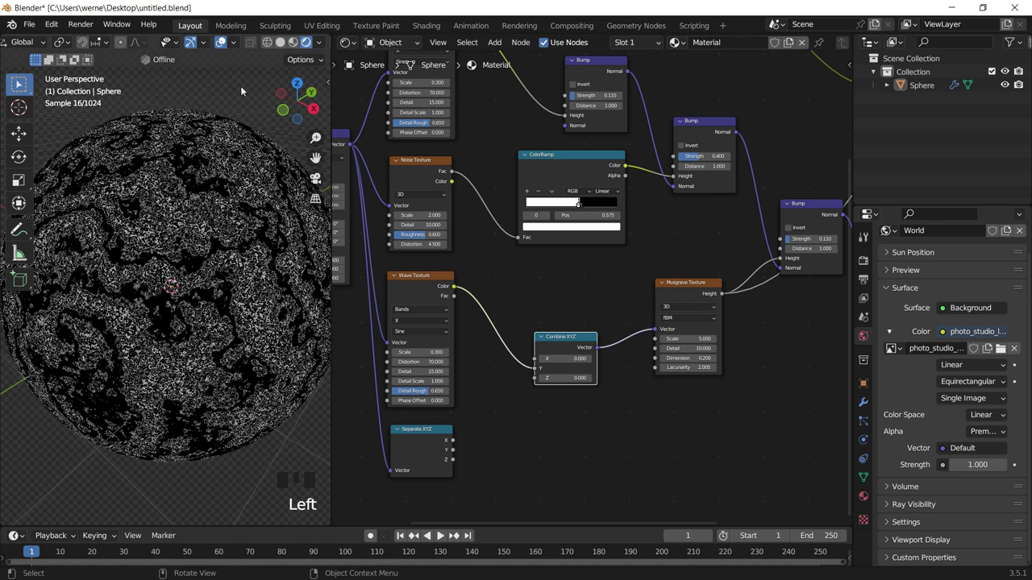
Save the file and connect the Separate XYZ components into Combine XYZ.
{"action": "key", "text": "ctrl+s"}
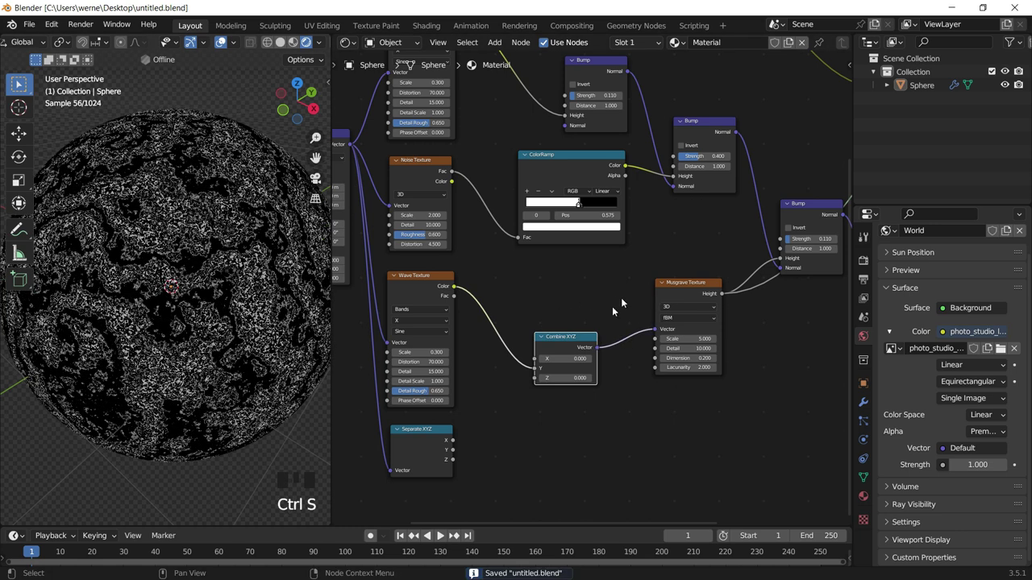
{"action": "left_click_drag", "start_coordinate": [452, 440], "coordinate": [535, 358]}
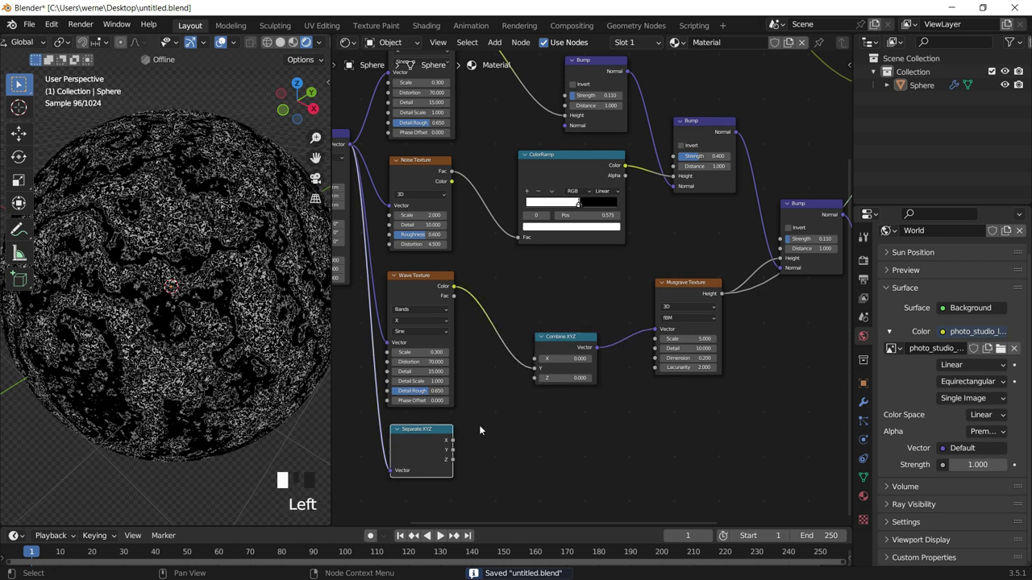
{"action": "left_click_drag", "start_coordinate": [453, 461], "coordinate": [535, 377]}
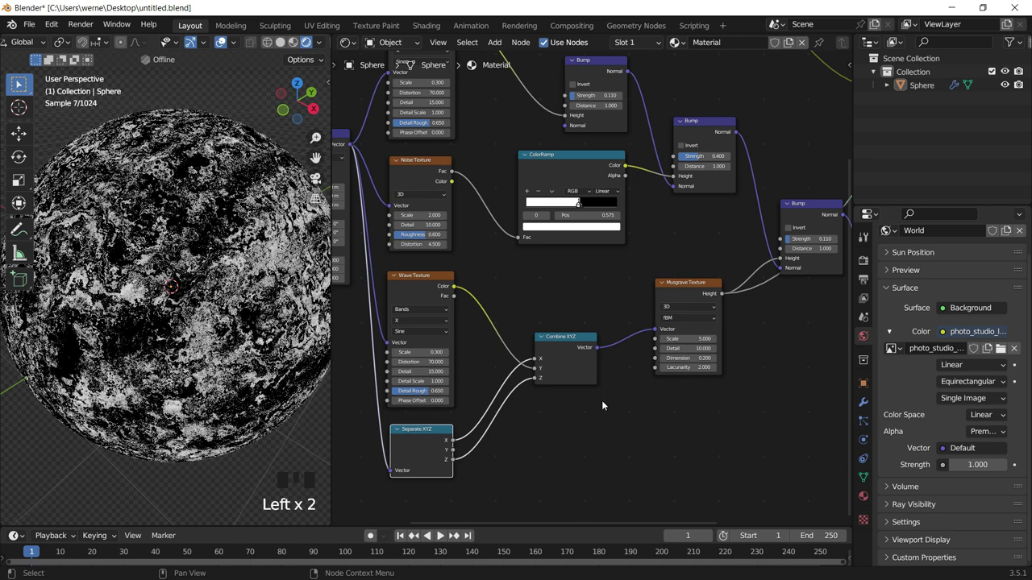
{"action": "mouse_move", "coordinate": [745, 324]}
{"action": "middle_mouse_down"}
{"action": "mouse_move", "coordinate": [727, 322]}
{"action": "mouse_move", "coordinate": [675, 354]}
{"action": "middle_mouse_up"}
Change the Musgrave Scale to 2, then to 0.3.
{"action": "scroll", "coordinate": [603, 344], "scroll_direction": "up", "scroll_amount": 2}
{"action": "scroll", "coordinate": [606, 339], "scroll_direction": "down", "scroll_amount": 1}
{"action": "left_click", "coordinate": [641, 362]}
{"action": "type", "text": "2"}
{"action": "key", "text": "Return"}
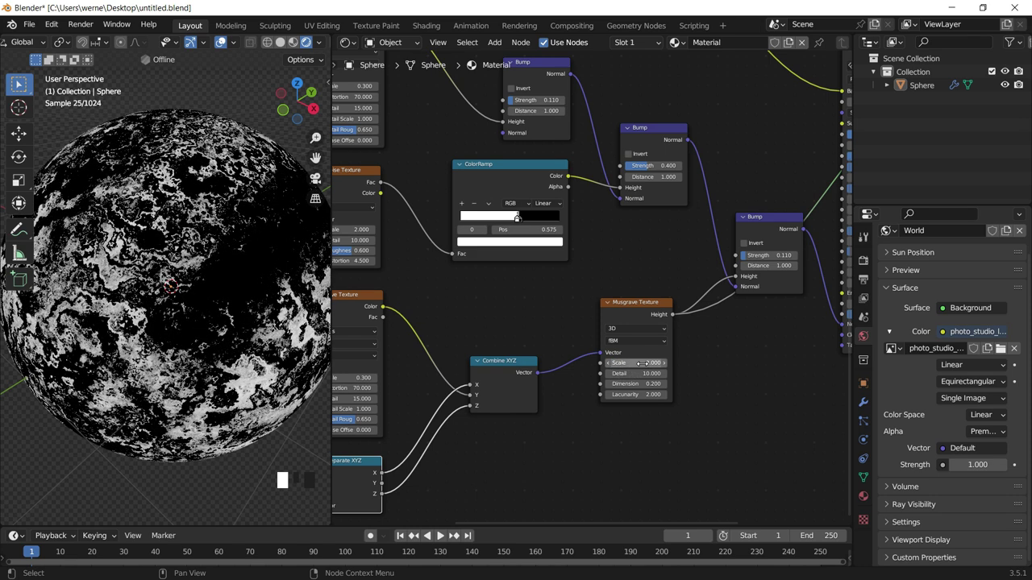
{"action": "left_click", "coordinate": [641, 364]}
{"action": "type", "text": ".3"}
{"action": "key", "text": "Return"}
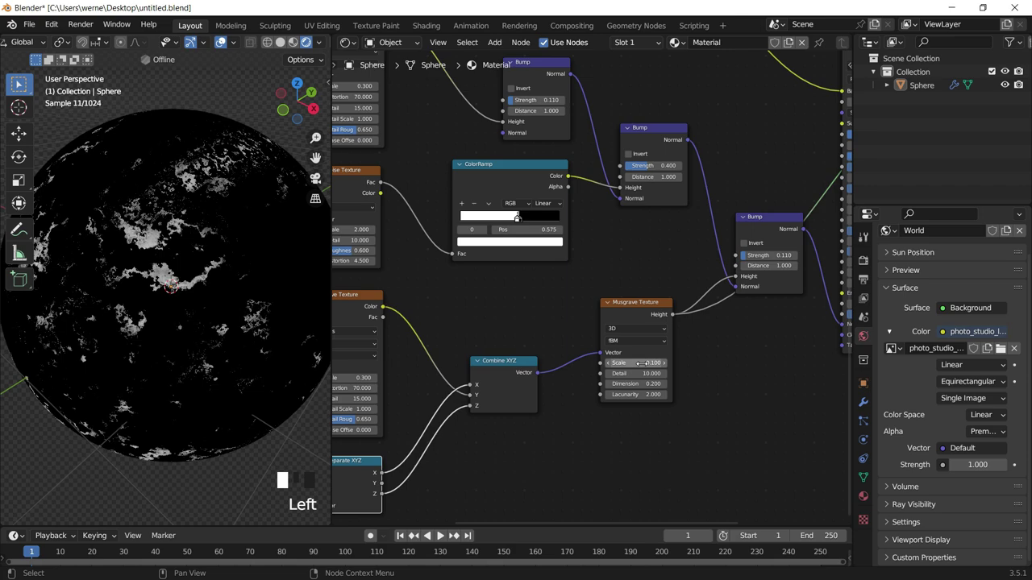
Orbit the sphere to inspect the broader pattern and preview the Bump output.
{"action": "left_click", "coordinate": [641, 363]}
{"action": "type", "text": "0.300"}
{"action": "mouse_move", "coordinate": [266, 322]}
{"action": "middle_mouse_down"}
{"action": "mouse_move", "coordinate": [121, 234]}
{"action": "mouse_move", "coordinate": [177, 242]}
{"action": "middle_mouse_up"}
{"action": "mouse_move", "coordinate": [600, 285]}
{"action": "middle_mouse_down"}
{"action": "mouse_move", "coordinate": [637, 274]}
{"action": "mouse_move", "coordinate": [621, 273]}
{"action": "middle_mouse_up"}
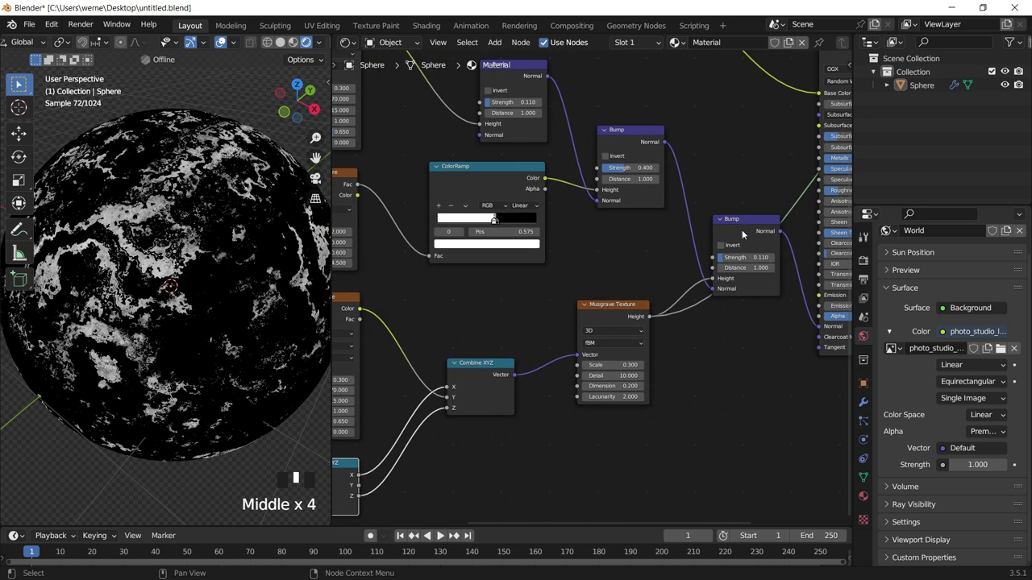
{"action": "left_click", "coordinate": [745, 230], "text": "ctrl+shift"}
Restore the full material preview and raise the last Bump node's strength to 0.183.
{"action": "middle_click_drag", "start_coordinate": [783, 173], "coordinate": [744, 126]}
{"action": "left_click", "coordinate": [721, 158], "text": "ctrl+shift"}
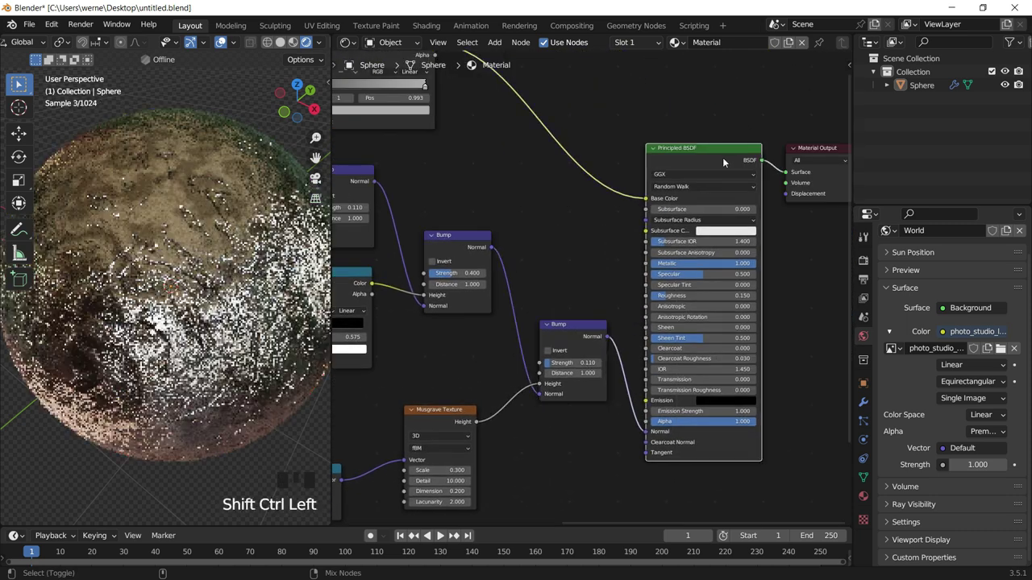
{"action": "mouse_move", "coordinate": [461, 326]}
{"action": "middle_mouse_down"}
{"action": "mouse_move", "coordinate": [693, 239]}
{"action": "mouse_move", "coordinate": [702, 256]}
{"action": "middle_mouse_up"}
{"action": "left_click_drag", "start_coordinate": [707, 258], "coordinate": [734, 258]}
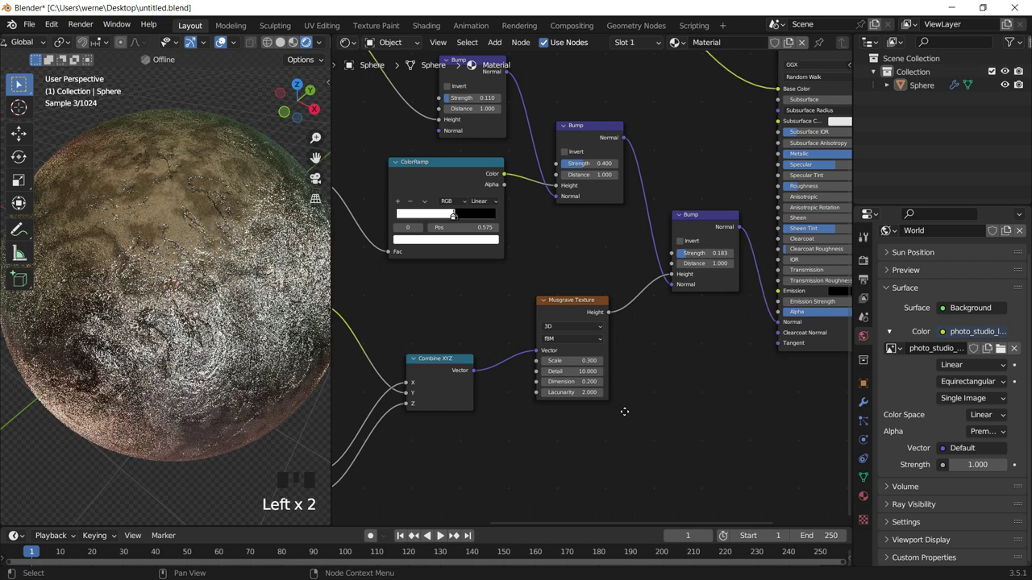
Set the Wave Texture distortion to 0 and preview the wave output on the sphere.
{"action": "middle_click_drag", "start_coordinate": [545, 423], "coordinate": [718, 399]}
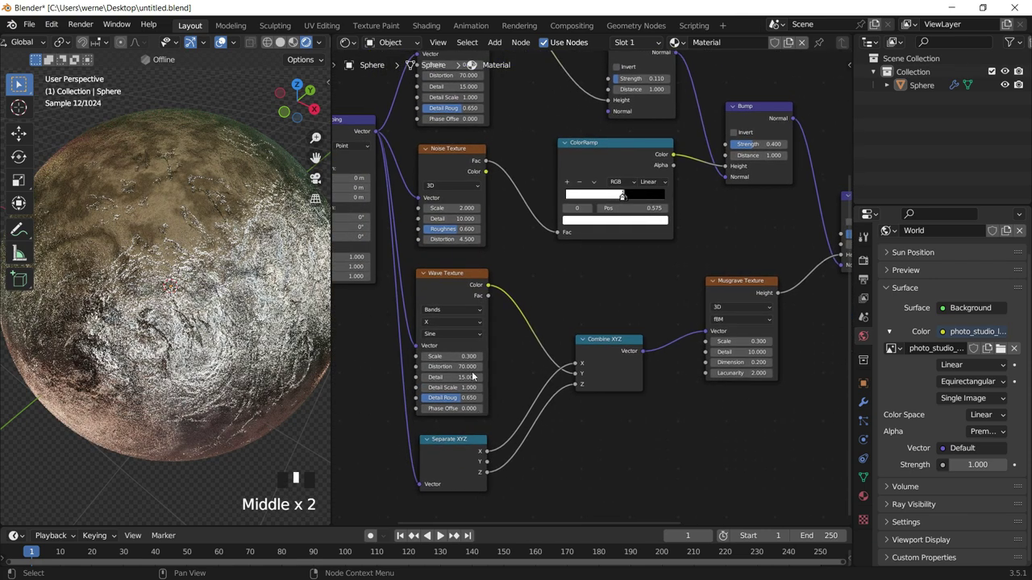
{"action": "scroll", "coordinate": [436, 388], "scroll_direction": "up", "scroll_amount": 2}
{"action": "scroll", "coordinate": [436, 388], "scroll_direction": "up", "scroll_amount": 1}
{"action": "left_click", "coordinate": [436, 388]}
{"action": "type", "text": "0.000"}
{"action": "key", "text": "Return"}
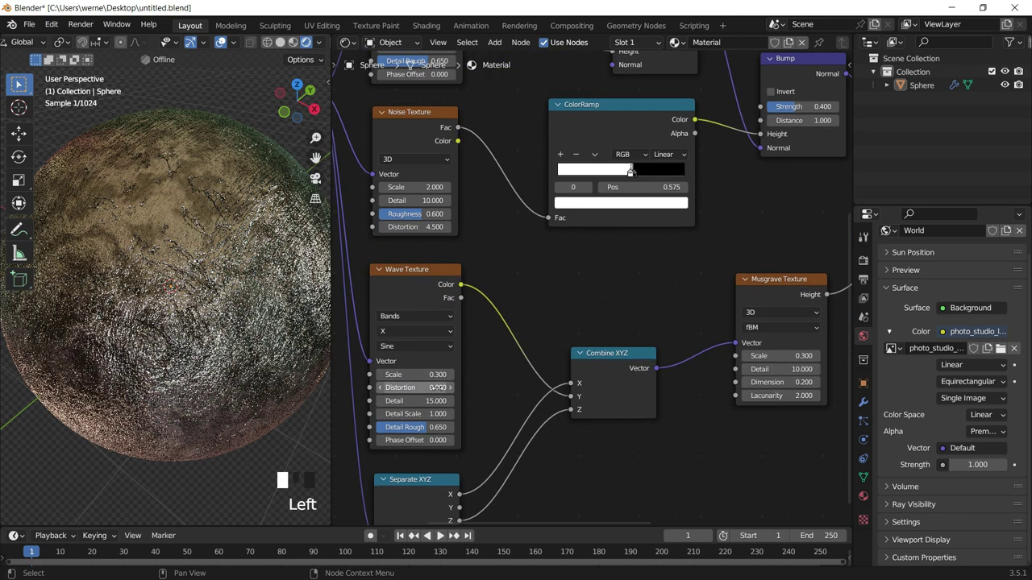
{"action": "middle_click_drag", "start_coordinate": [461, 394], "coordinate": [506, 374]}
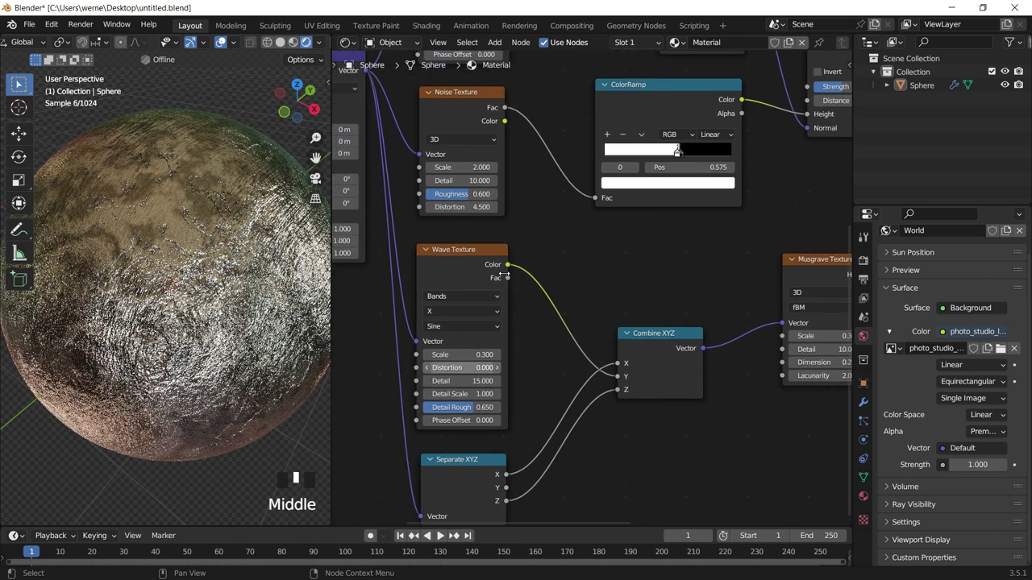
{"action": "left_click", "coordinate": [463, 263], "text": "ctrl+shift"}
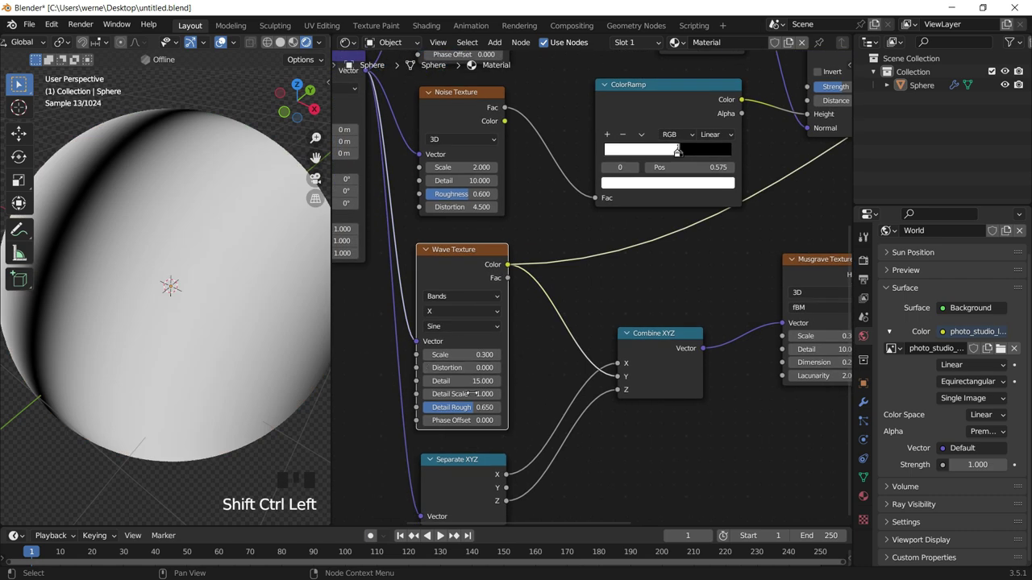
Give the Wave Texture scale 1.2 and detail 0, then preview the Musgrave texture.
{"action": "left_click_drag", "start_coordinate": [468, 355], "coordinate": [472, 355]}
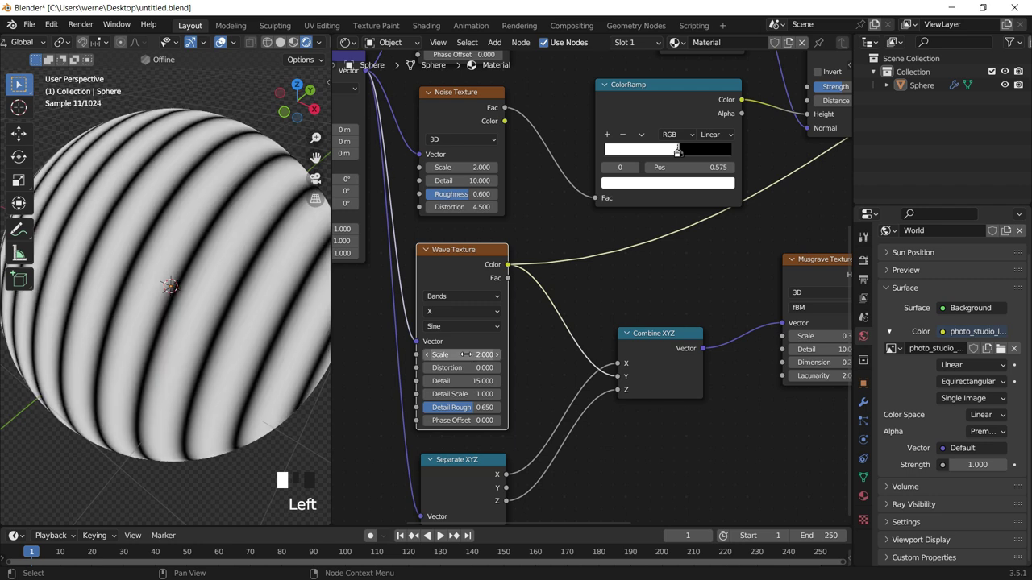
{"action": "double_click", "coordinate": [466, 355]}
{"action": "type", "text": "1.2"}
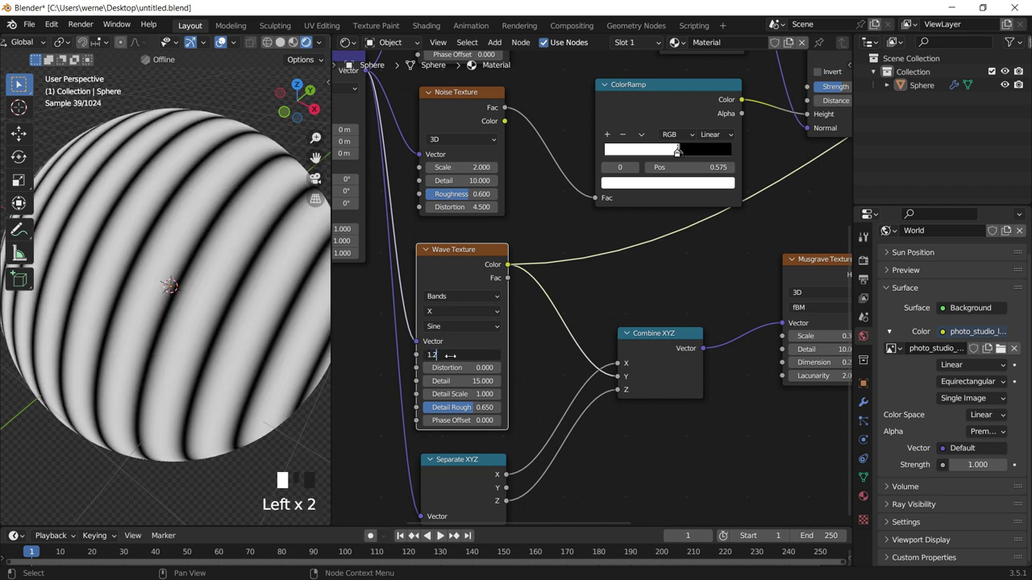
{"action": "key", "text": "Return"}
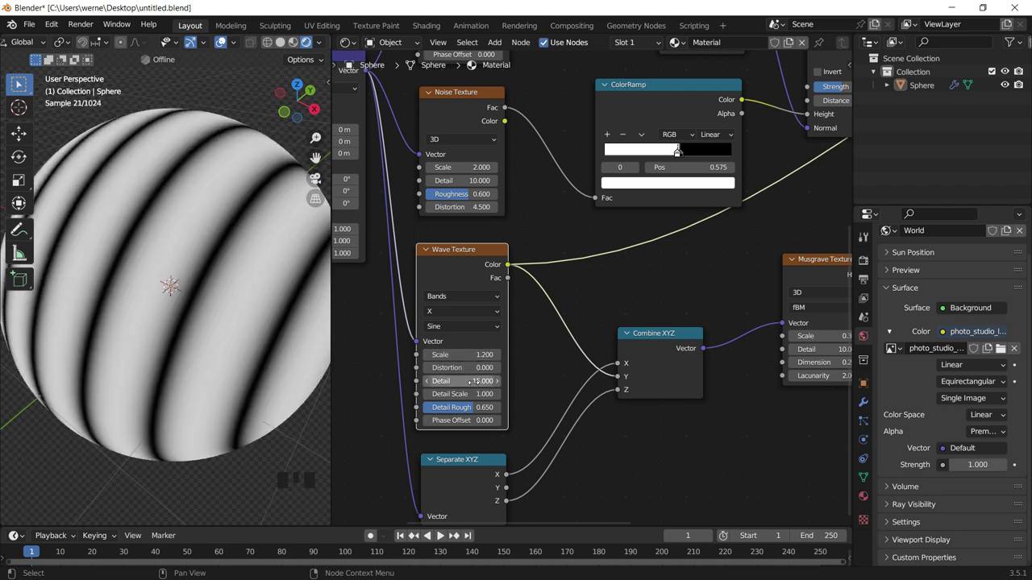
{"action": "left_click", "coordinate": [476, 381]}
{"action": "type", "text": "0"}
{"action": "key", "text": "Return"}
{"action": "scroll", "coordinate": [567, 320], "scroll_direction": "down", "scroll_amount": 4}
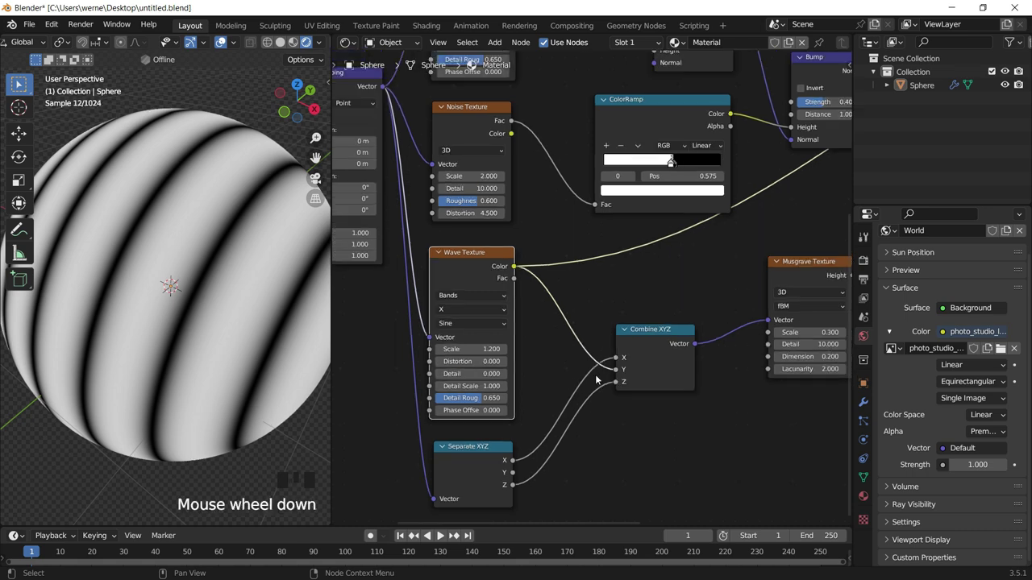
{"action": "mouse_move", "coordinate": [735, 268]}
{"action": "middle_mouse_down"}
{"action": "mouse_move", "coordinate": [580, 259]}
{"action": "mouse_move", "coordinate": [653, 262]}
{"action": "middle_mouse_up"}
{"action": "left_click", "coordinate": [595, 265], "text": "ctrl+shift"}
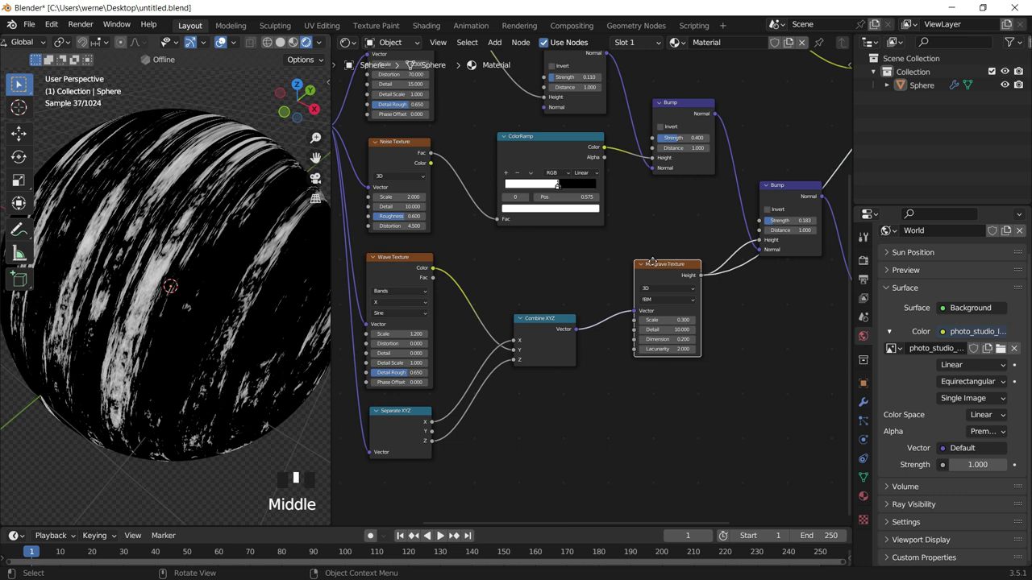
Move the Principled BSDF, output and last Bump nodes up and right to make room.
{"action": "middle_click_drag", "start_coordinate": [611, 272], "coordinate": [405, 330]}
{"action": "scroll", "coordinate": [160, 249], "scroll_direction": "down", "scroll_amount": 4}
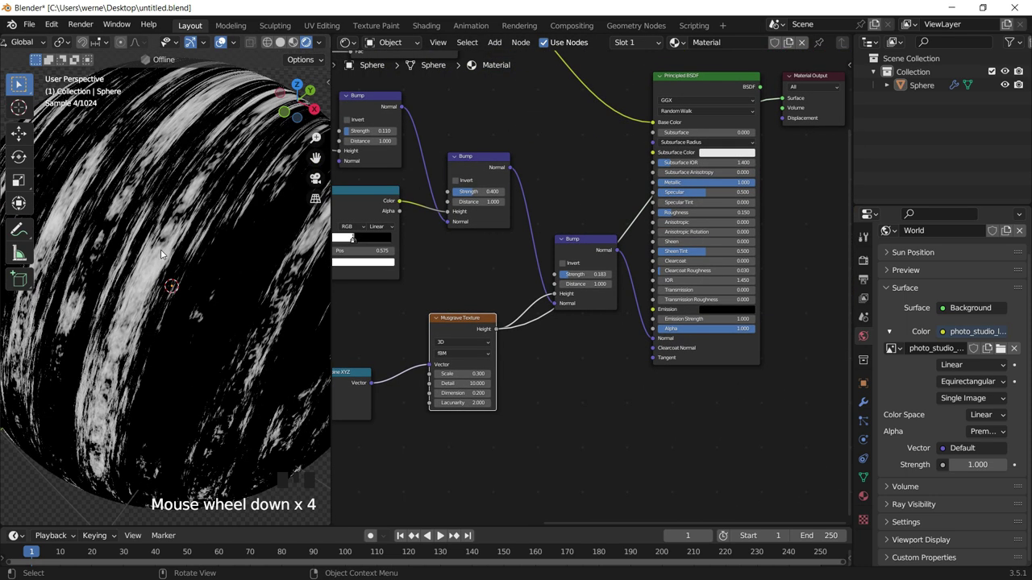
{"action": "scroll", "coordinate": [161, 249], "scroll_direction": "down", "scroll_amount": 1}
{"action": "scroll", "coordinate": [160, 249], "scroll_direction": "down", "scroll_amount": 1}
{"action": "middle_click_drag", "start_coordinate": [748, 102], "coordinate": [644, 182]}
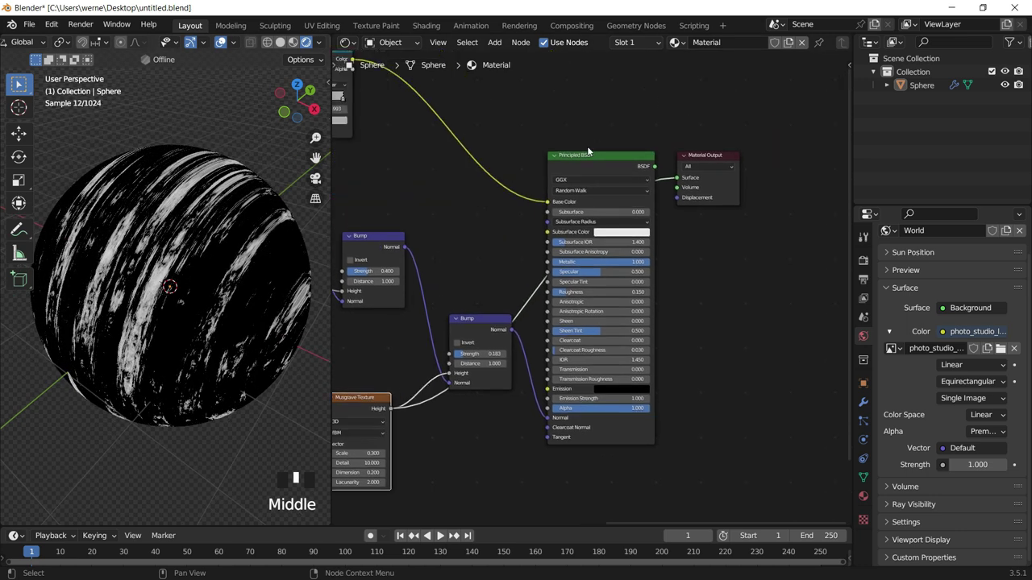
{"action": "left_click", "coordinate": [713, 272]}
{"action": "left_click_drag", "start_coordinate": [613, 121], "coordinate": [717, 248]}
{"action": "key", "text": "g"}
{"action": "left_click", "coordinate": [511, 262]}
{"action": "middle_click_drag", "start_coordinate": [510, 261], "coordinate": [543, 251]}
{"action": "left_click_drag", "start_coordinate": [511, 320], "coordinate": [593, 244]}
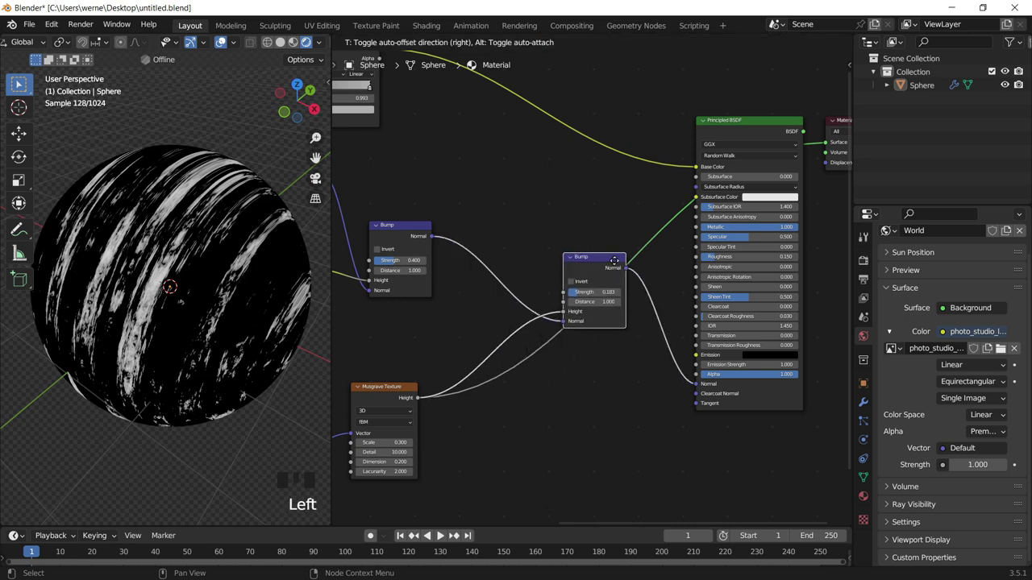
Insert a ColorRamp between the Musgrave Texture and the last Bump, and preview it.
{"action": "key", "text": "shift+a"}
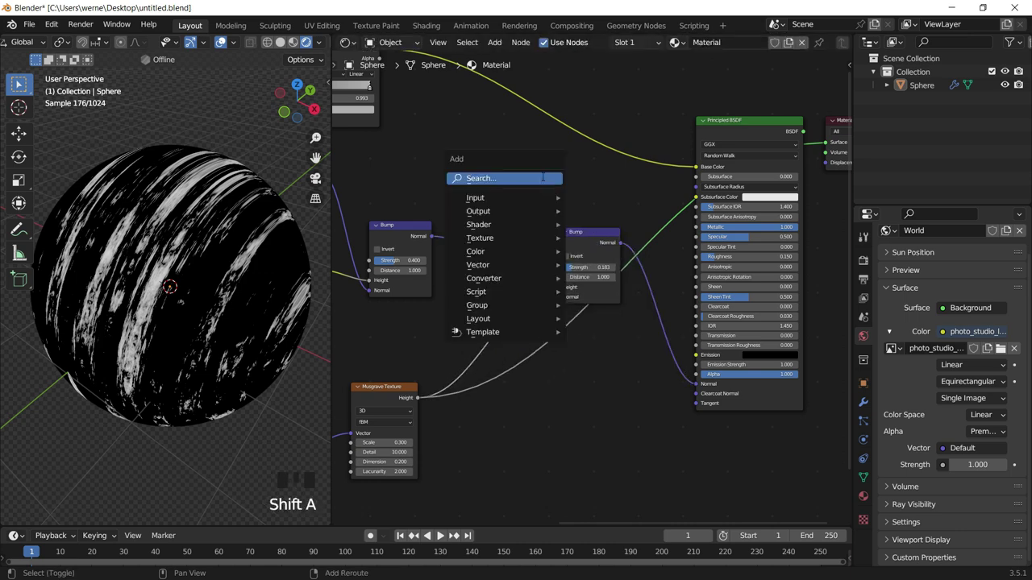
{"action": "type", "text": "color"}
{"action": "key", "text": "Return"}
{"action": "left_click", "coordinate": [579, 323]}
{"action": "middle_click_drag", "start_coordinate": [581, 321], "coordinate": [641, 332]}
{"action": "left_click_drag", "start_coordinate": [571, 349], "coordinate": [587, 414]}
{"action": "middle_click_drag", "start_coordinate": [587, 414], "coordinate": [593, 231]}
{"action": "left_click", "coordinate": [584, 338], "text": "ctrl+shift"}
Flip the ColorRamp and slide its black and white stops into sparse dark streaks.
{"action": "scroll", "coordinate": [587, 334], "scroll_direction": "up", "scroll_amount": 2}
{"action": "left_click_drag", "start_coordinate": [510, 345], "coordinate": [575, 347]}
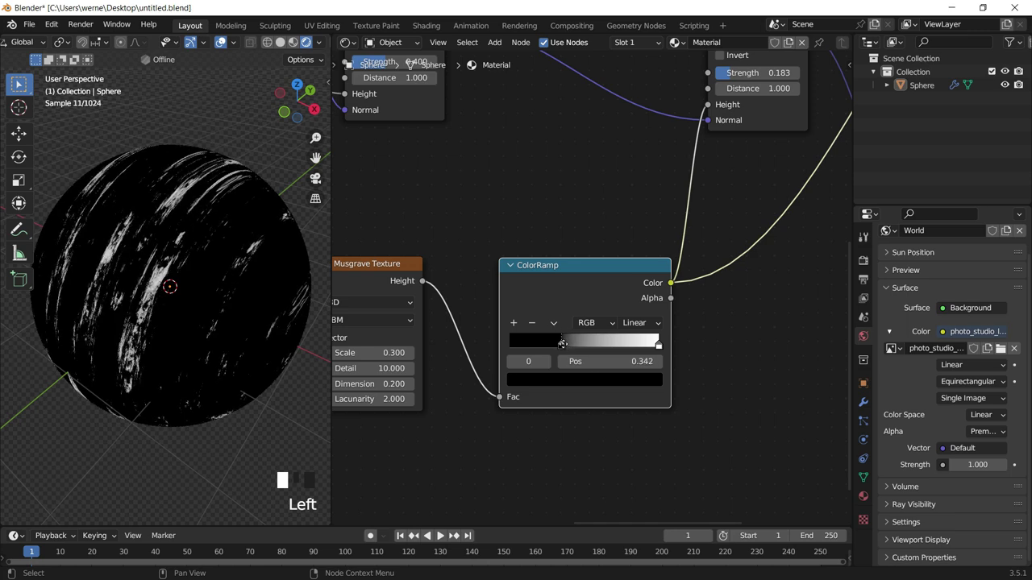
{"action": "left_click", "coordinate": [572, 345]}
{"action": "left_click_drag", "start_coordinate": [562, 340], "coordinate": [581, 342]}
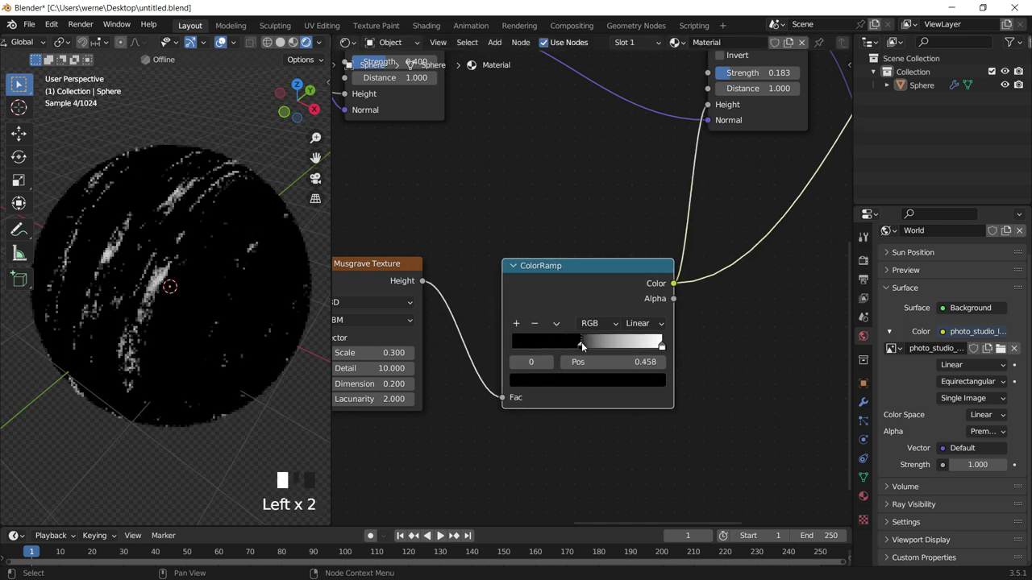
{"action": "left_click", "coordinate": [556, 323]}
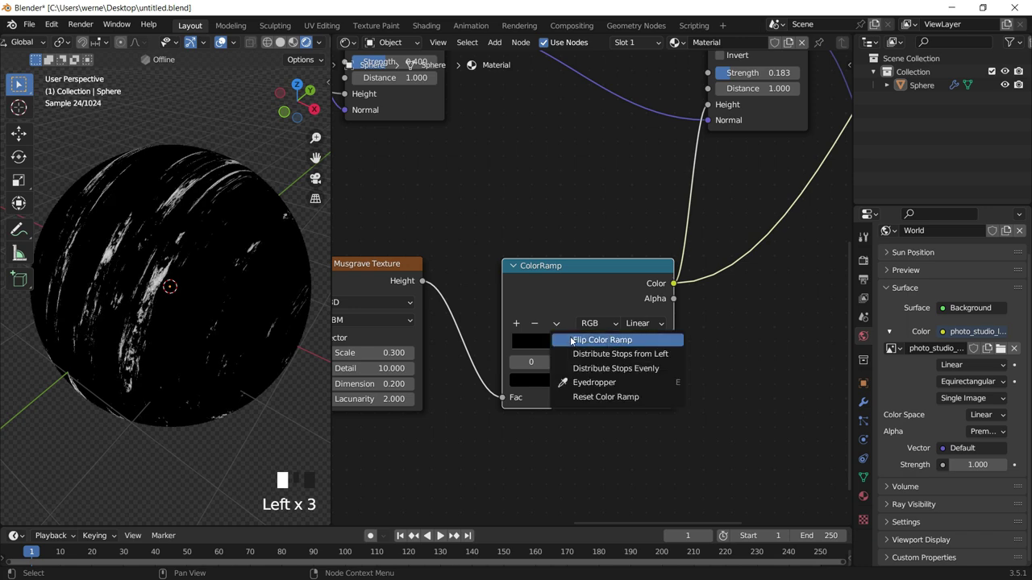
{"action": "left_click", "coordinate": [582, 340]}
{"action": "left_click_drag", "start_coordinate": [582, 346], "coordinate": [588, 346]}
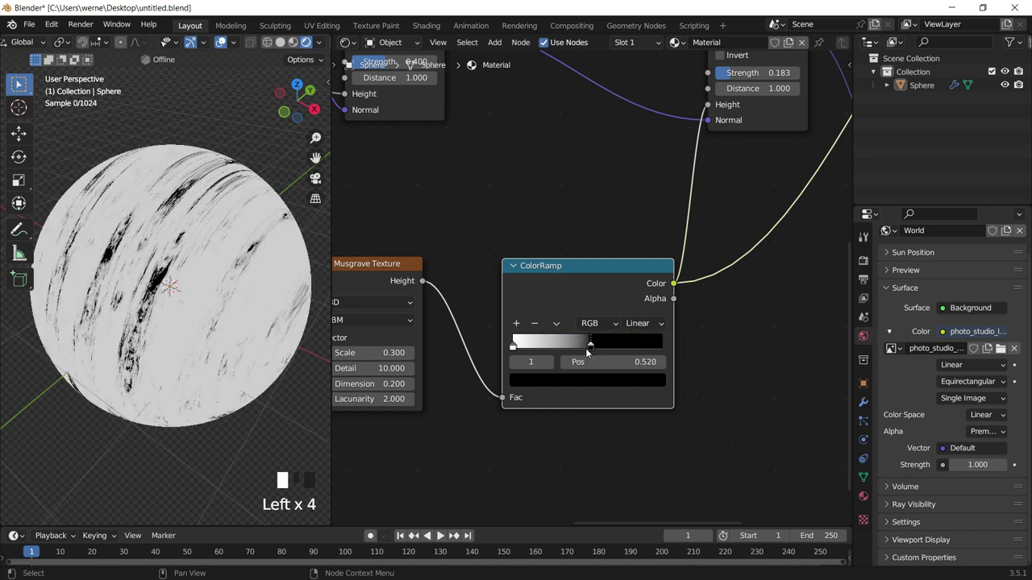
{"action": "left_click_drag", "start_coordinate": [514, 345], "coordinate": [564, 345]}
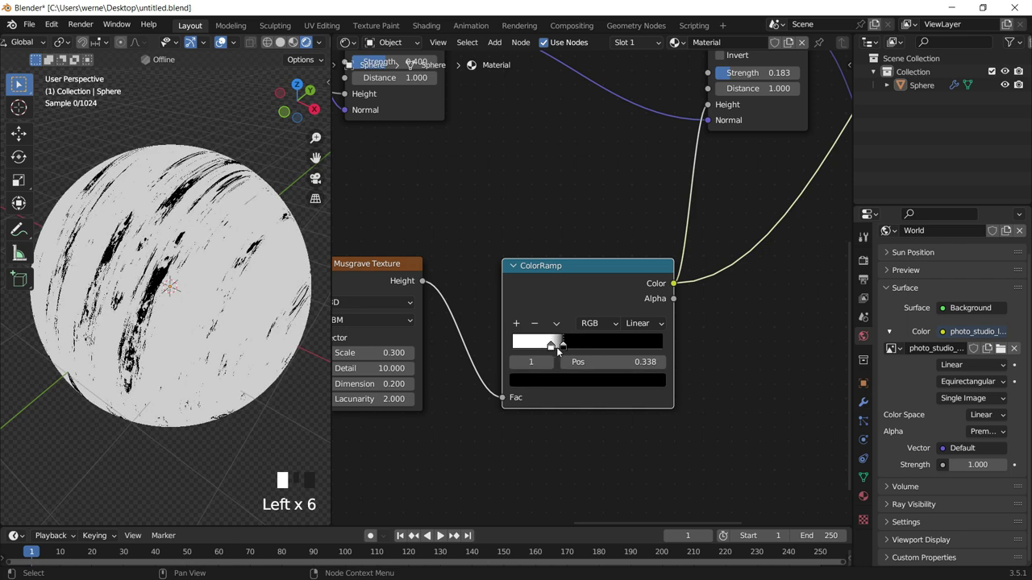
{"action": "scroll", "coordinate": [691, 321], "scroll_direction": "down", "scroll_amount": 3}
{"action": "scroll", "coordinate": [769, 140], "scroll_direction": "down", "scroll_amount": 9}
{"action": "left_click", "coordinate": [769, 140], "text": "ctrl+shift"}
Preview the Principled BSDF again and set the right Bump node's strength to 3.
{"action": "left_click", "coordinate": [197, 133]}
{"action": "scroll", "coordinate": [218, 260], "scroll_direction": "up", "scroll_amount": 3}
{"action": "scroll", "coordinate": [217, 260], "scroll_direction": "down", "scroll_amount": 1}
{"action": "middle_click_drag", "start_coordinate": [614, 257], "coordinate": [627, 263]}
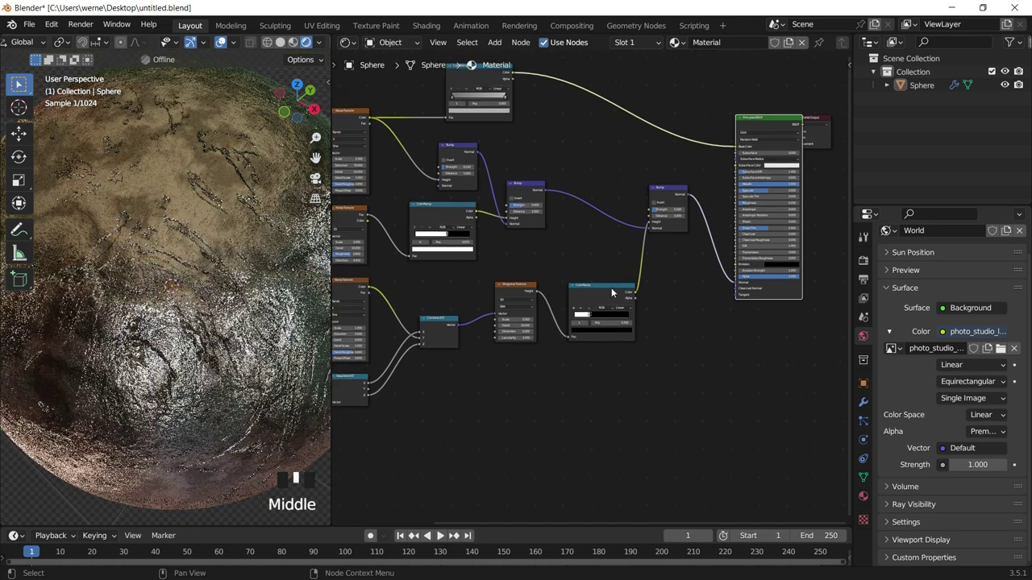
{"action": "scroll", "coordinate": [699, 208], "scroll_direction": "up", "scroll_amount": 6}
{"action": "middle_click_drag", "start_coordinate": [698, 209], "coordinate": [839, 278]}
{"action": "left_click", "coordinate": [637, 224]}
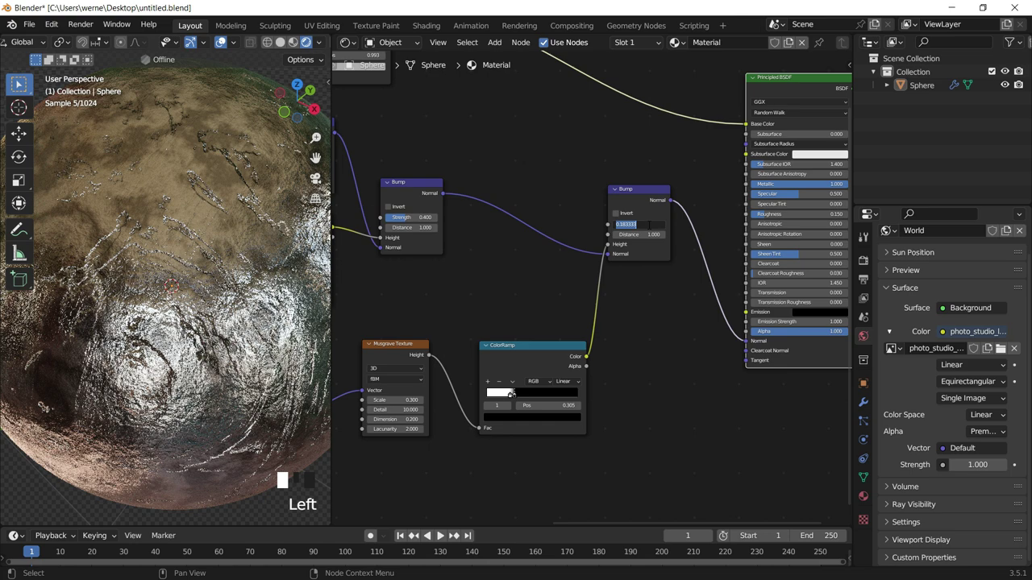
{"action": "type", "text": "3"}
{"action": "left_click", "coordinate": [511, 393]}
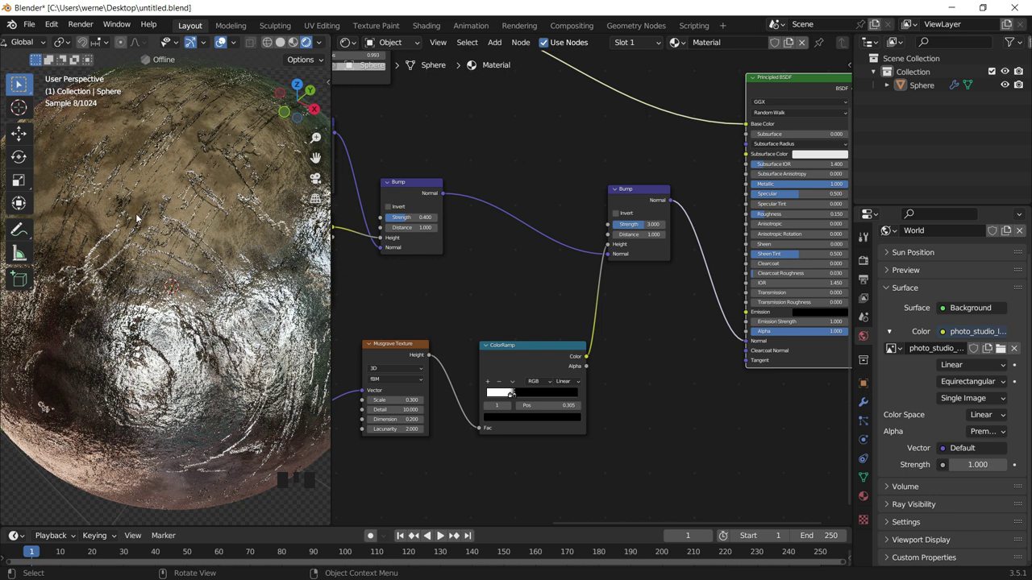
Zoom out to recenter the whole node tree and deselect all nodes.
{"action": "scroll", "coordinate": [169, 245], "scroll_direction": "down", "scroll_amount": 2}
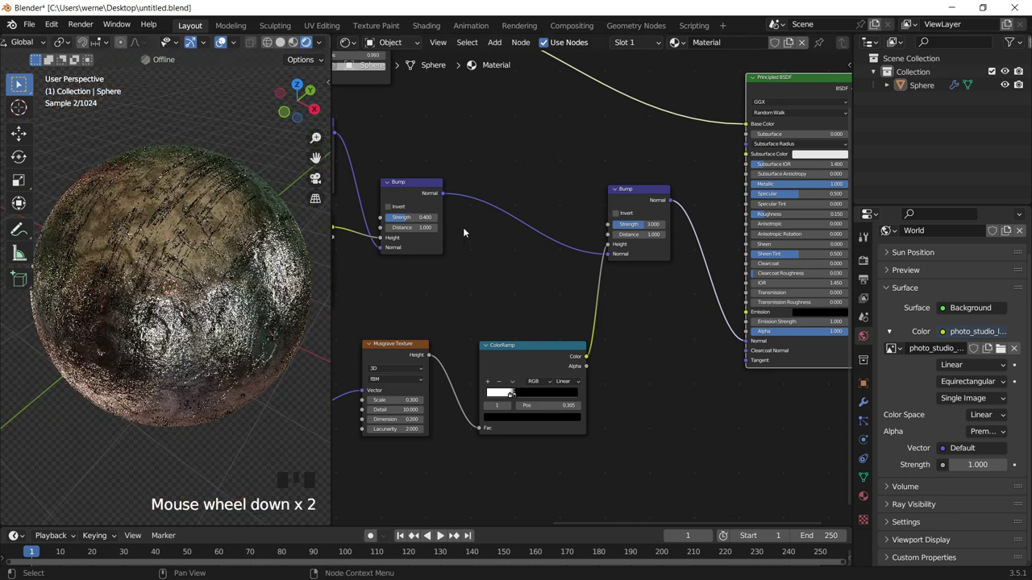
{"action": "scroll", "coordinate": [487, 205], "scroll_direction": "down", "scroll_amount": 6}
{"action": "scroll", "coordinate": [553, 197], "scroll_direction": "down", "scroll_amount": 5}
{"action": "middle_click_drag", "start_coordinate": [553, 197], "coordinate": [638, 213]}
{"action": "left_click", "coordinate": [794, 215]}
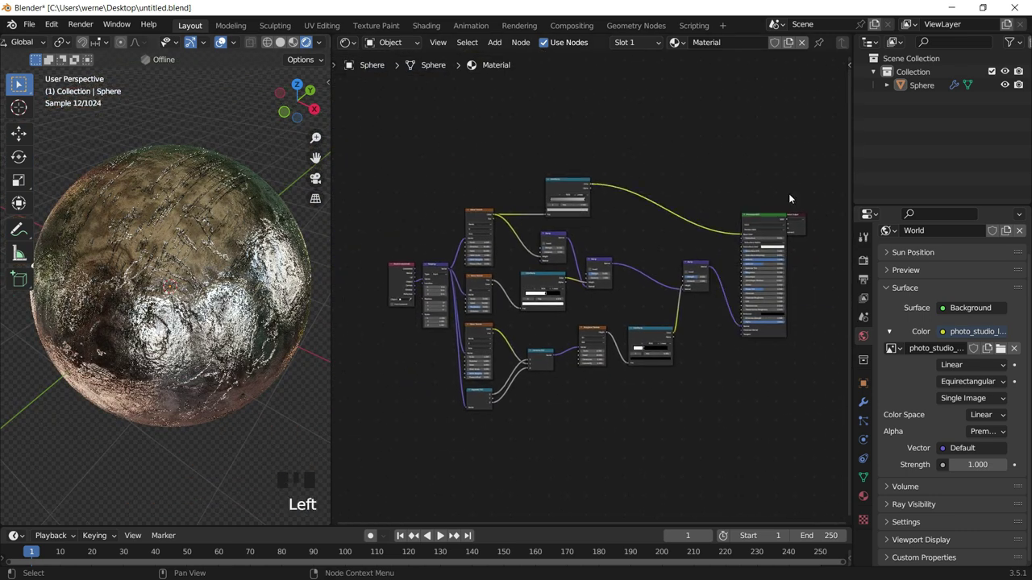
{"action": "left_click_drag", "start_coordinate": [789, 213], "coordinate": [836, 241]}
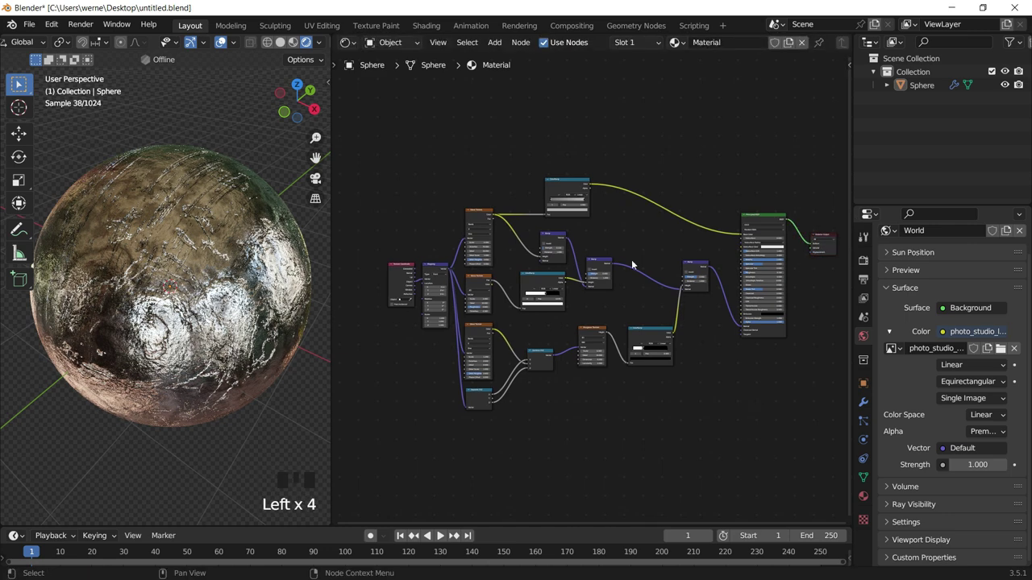
Arrange the bump nodes and scratch ColorRamp neatly beside the Principled BSDF.
{"action": "scroll", "coordinate": [570, 273], "scroll_direction": "up", "scroll_amount": 12}
{"action": "middle_click_drag", "start_coordinate": [649, 323], "coordinate": [647, 269]}
{"action": "mouse_move", "coordinate": [554, 312]}
{"action": "middle_mouse_down"}
{"action": "mouse_move", "coordinate": [645, 306]}
{"action": "mouse_move", "coordinate": [525, 304]}
{"action": "middle_mouse_up"}
{"action": "scroll", "coordinate": [525, 304], "scroll_direction": "down", "scroll_amount": 4}
{"action": "middle_click_drag", "start_coordinate": [652, 299], "coordinate": [665, 315]}
{"action": "left_click_drag", "start_coordinate": [672, 277], "coordinate": [660, 304]}
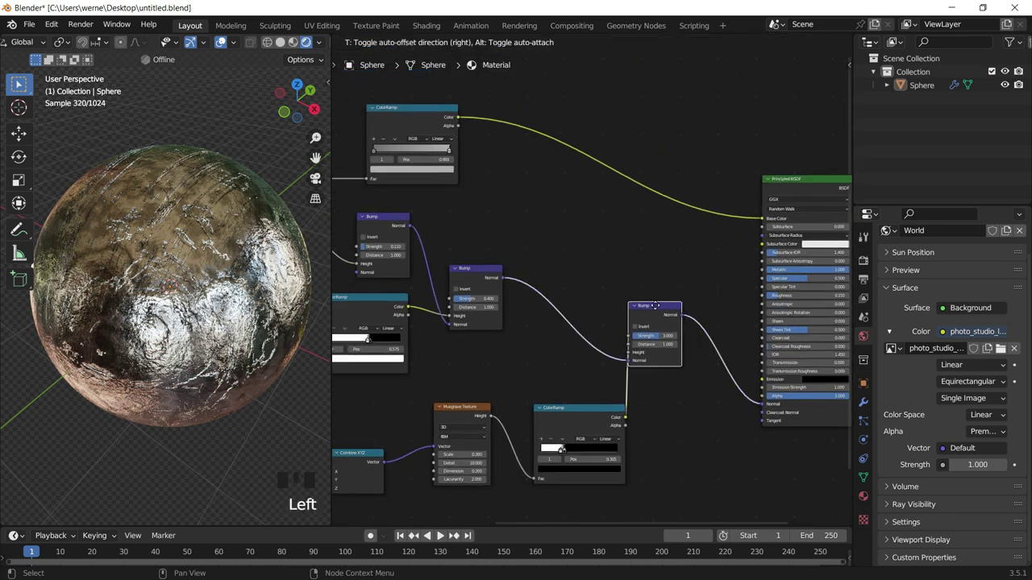
{"action": "left_click_drag", "start_coordinate": [578, 407], "coordinate": [568, 392]}
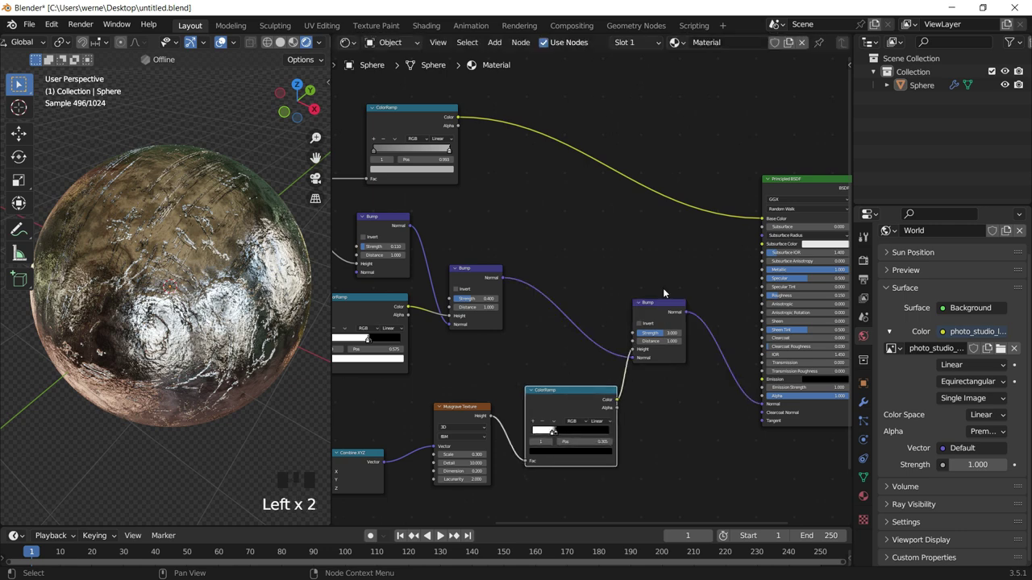
{"action": "left_click_drag", "start_coordinate": [668, 305], "coordinate": [686, 319]}
Detach the middle Bump from the right Bump and link the left Bump's normal into it.
{"action": "left_click_drag", "start_coordinate": [650, 372], "coordinate": [610, 292]}
{"action": "left_click", "coordinate": [460, 304]}
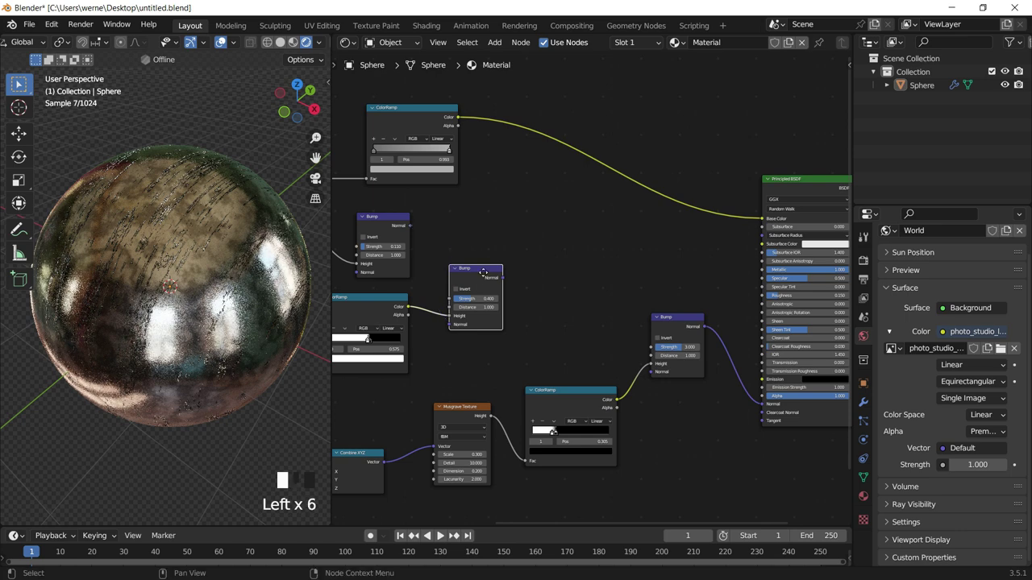
{"action": "left_click_drag", "start_coordinate": [459, 304], "coordinate": [408, 259]}
{"action": "middle_click_drag", "start_coordinate": [392, 228], "coordinate": [454, 237]}
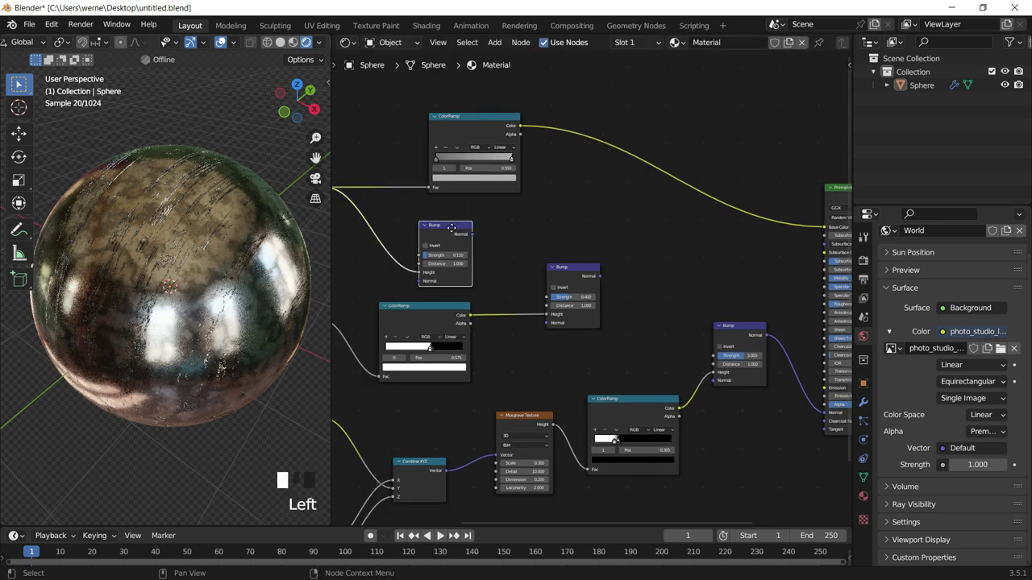
{"action": "left_click", "coordinate": [471, 233]}
{"action": "mouse_move", "coordinate": [477, 235]}
{"action": "left_mouse_down"}
{"action": "mouse_move", "coordinate": [567, 333]}
{"action": "mouse_move", "coordinate": [659, 348]}
{"action": "left_mouse_up"}
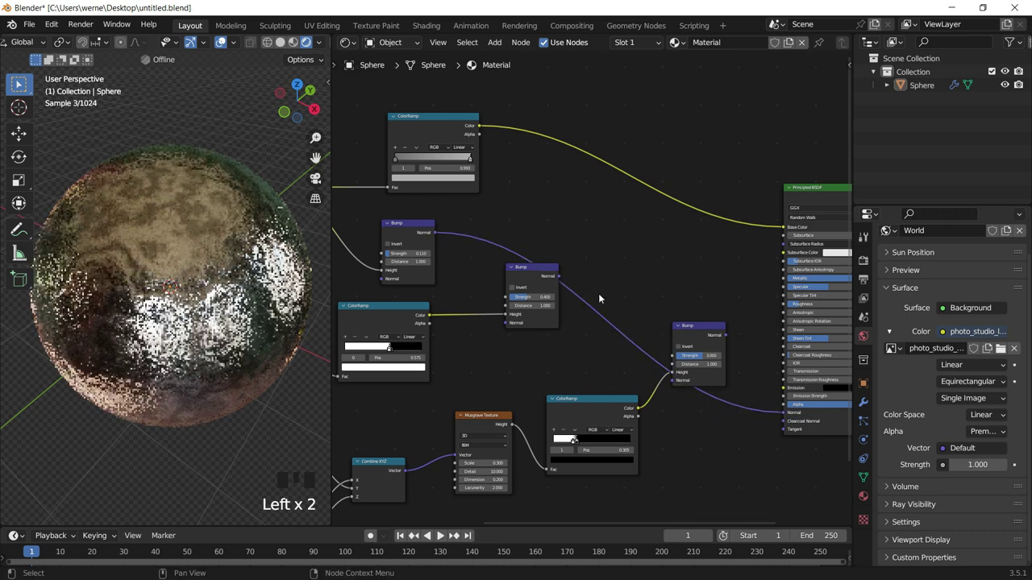
Plug the scratch Bump's Normal output into the Principled BSDF Normal input.
{"action": "middle_click_drag", "start_coordinate": [339, 188], "coordinate": [437, 233]}
{"action": "middle_click_drag", "start_coordinate": [562, 236], "coordinate": [478, 190]}
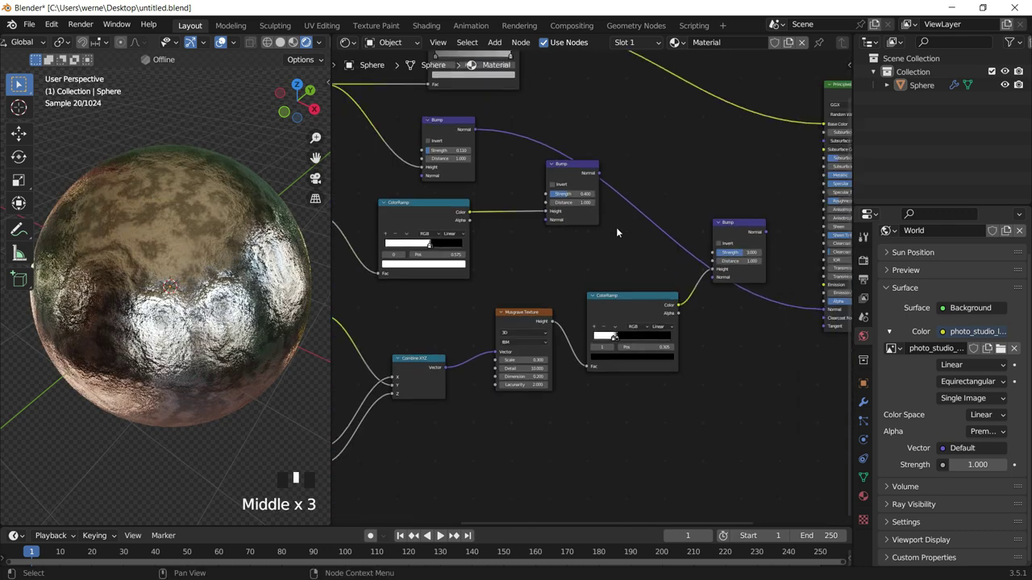
{"action": "middle_click_drag", "start_coordinate": [833, 398], "coordinate": [749, 351]}
{"action": "left_click_drag", "start_coordinate": [575, 228], "coordinate": [803, 369]}
{"action": "middle_click_drag", "start_coordinate": [449, 311], "coordinate": [586, 321]}
{"action": "middle_click_drag", "start_coordinate": [407, 295], "coordinate": [460, 231]}
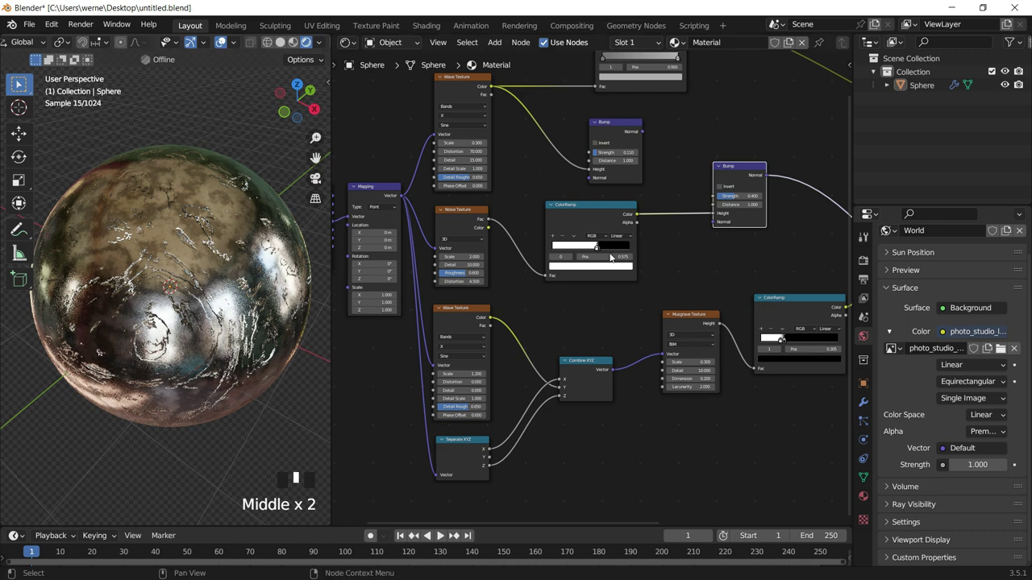
{"action": "middle_click_drag", "start_coordinate": [821, 244], "coordinate": [598, 262]}
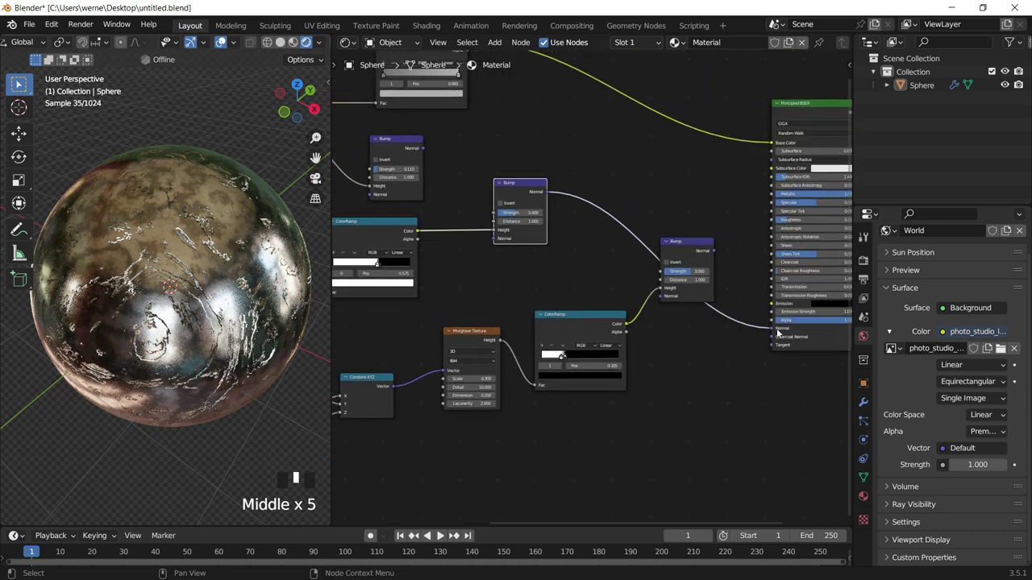
{"action": "left_click_drag", "start_coordinate": [771, 330], "coordinate": [760, 341]}
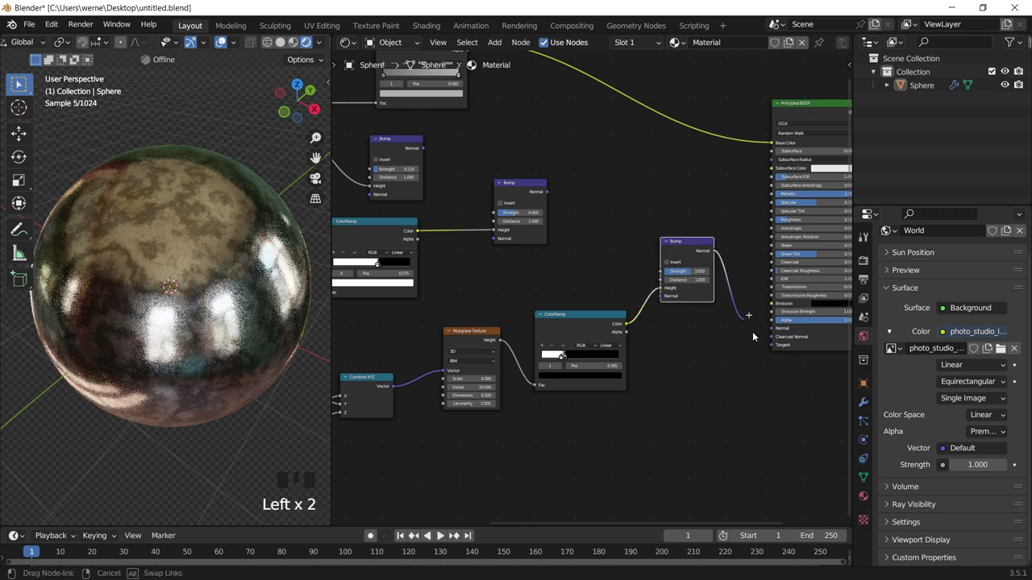
{"action": "left_click_drag", "start_coordinate": [771, 331], "coordinate": [771, 328]}
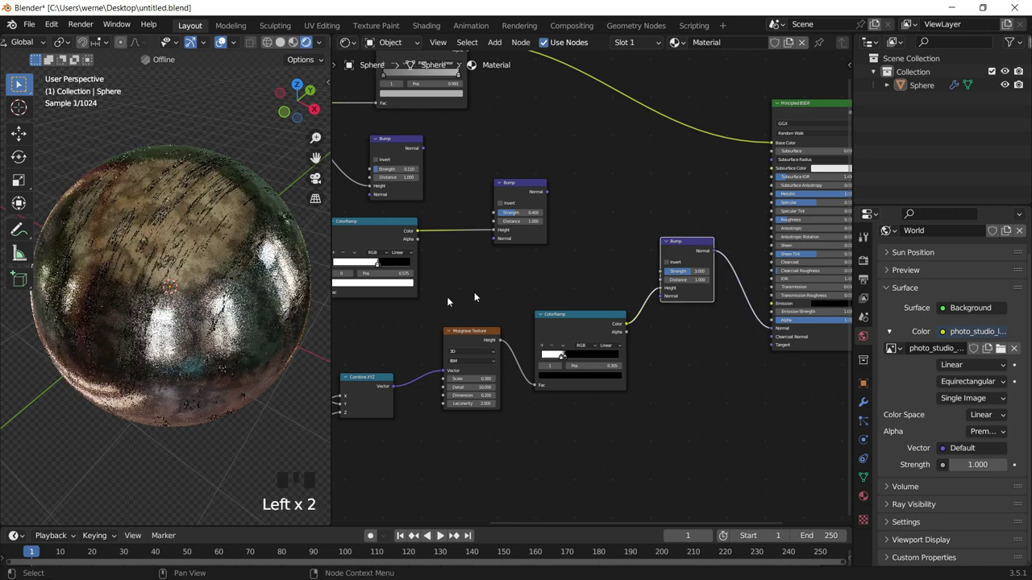
Link the middle Bump's Normal into the right Bump's Normal input.
{"action": "scroll", "coordinate": [103, 219], "scroll_direction": "up", "scroll_amount": 2}
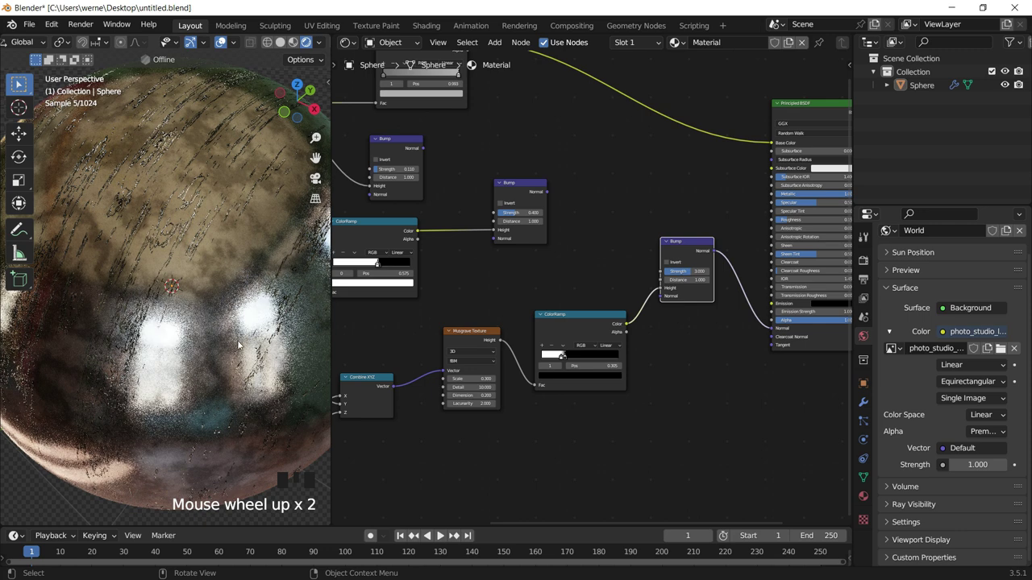
{"action": "scroll", "coordinate": [594, 239], "scroll_direction": "down", "scroll_amount": 4}
{"action": "mouse_move", "coordinate": [587, 245]}
{"action": "middle_mouse_down"}
{"action": "mouse_move", "coordinate": [603, 357]}
{"action": "mouse_move", "coordinate": [573, 349]}
{"action": "mouse_move", "coordinate": [552, 280]}
{"action": "middle_mouse_up"}
{"action": "scroll", "coordinate": [572, 349], "scroll_direction": "up", "scroll_amount": 4}
{"action": "mouse_move", "coordinate": [544, 279]}
{"action": "left_mouse_down"}
{"action": "mouse_move", "coordinate": [674, 399]}
{"action": "mouse_move", "coordinate": [622, 313]}
{"action": "mouse_move", "coordinate": [484, 266]}
{"action": "left_mouse_up"}
{"action": "left_click_drag", "start_coordinate": [410, 233], "coordinate": [675, 395]}
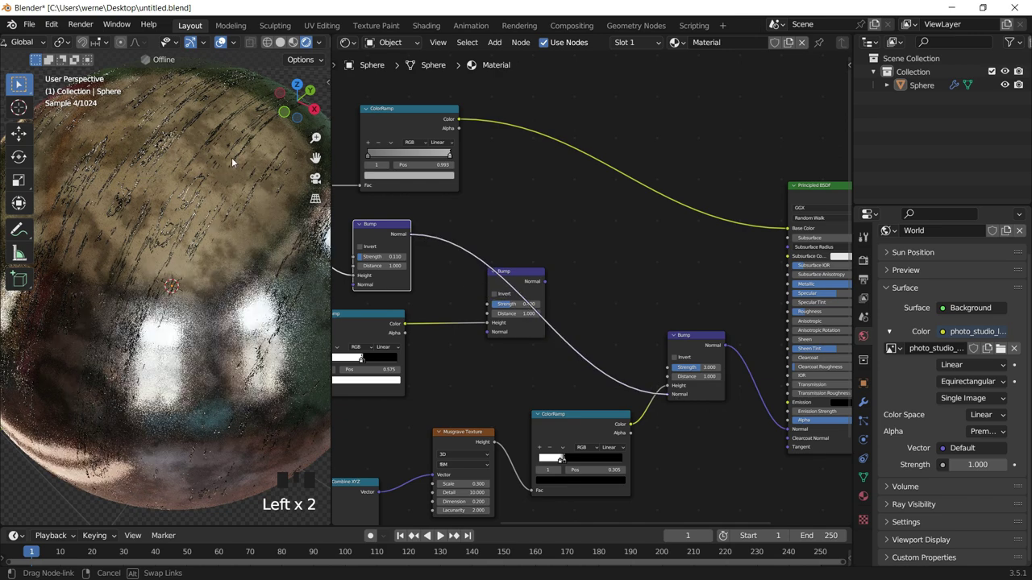
{"action": "mouse_move", "coordinate": [674, 394]}
{"action": "left_mouse_down"}
{"action": "mouse_move", "coordinate": [538, 281]}
{"action": "mouse_move", "coordinate": [669, 391]}
{"action": "left_mouse_up"}
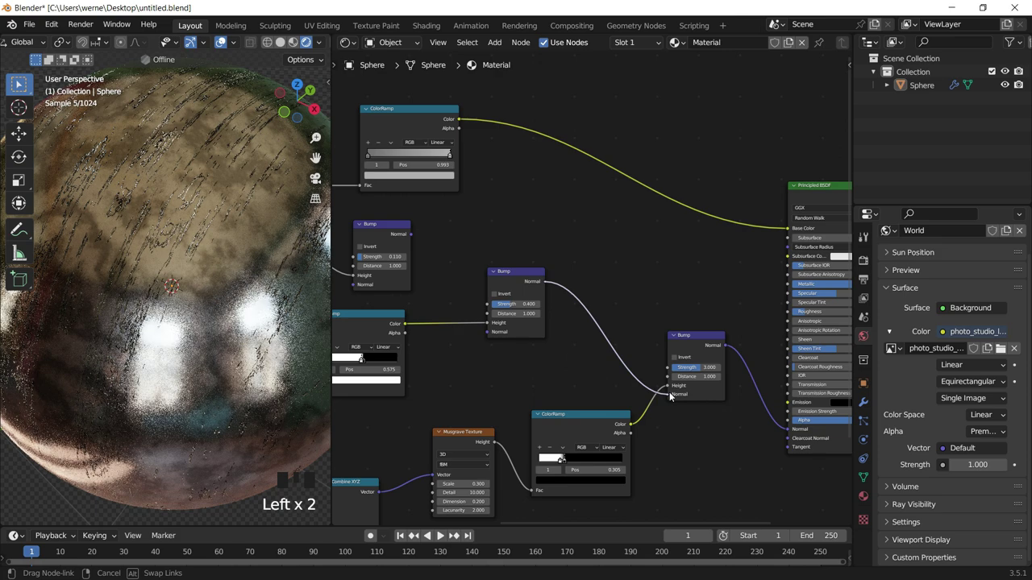
Chain the left Bump's Normal into the middle Bump and recenter the node tree.
{"action": "left_click", "coordinate": [670, 392]}
{"action": "mouse_move", "coordinate": [411, 233]}
{"action": "left_mouse_down"}
{"action": "mouse_move", "coordinate": [429, 232]}
{"action": "mouse_move", "coordinate": [473, 327]}
{"action": "mouse_move", "coordinate": [486, 323]}
{"action": "left_mouse_up"}
{"action": "scroll", "coordinate": [508, 214], "scroll_direction": "down", "scroll_amount": 5}
{"action": "scroll", "coordinate": [532, 231], "scroll_direction": "down", "scroll_amount": 5}
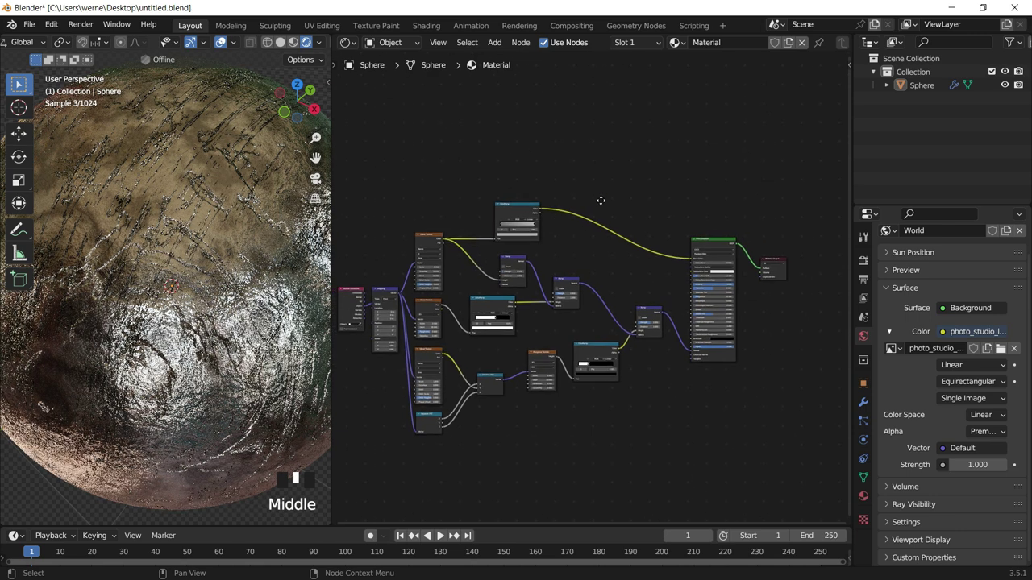
{"action": "middle_click_drag", "start_coordinate": [531, 232], "coordinate": [564, 212]}
{"action": "scroll", "coordinate": [217, 103], "scroll_direction": "down", "scroll_amount": 1}
{"action": "scroll", "coordinate": [218, 102], "scroll_direction": "down", "scroll_amount": 1}
Orbit and zoom the viewport to inspect the finished rustic metal sphere.
{"action": "left_click", "coordinate": [218, 100]}
{"action": "left_click", "coordinate": [138, 133]}
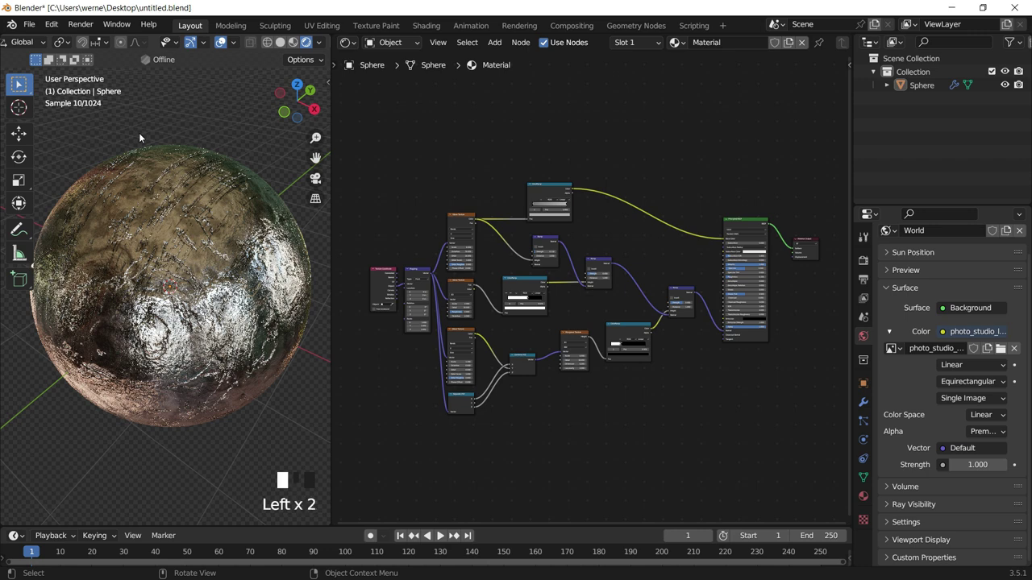
{"action": "scroll", "coordinate": [219, 190], "scroll_direction": "down", "scroll_amount": 1}
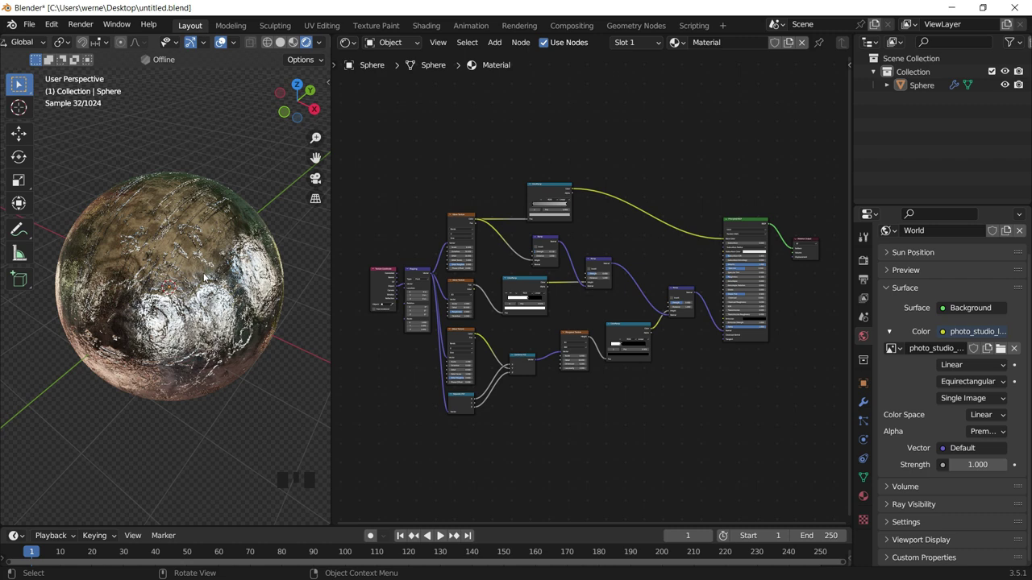
{"action": "mouse_move", "coordinate": [205, 279]}
{"action": "middle_mouse_down"}
{"action": "mouse_move", "coordinate": [219, 258]}
{"action": "mouse_move", "coordinate": [211, 252]}
{"action": "mouse_move", "coordinate": [175, 433]}
{"action": "middle_mouse_up"}
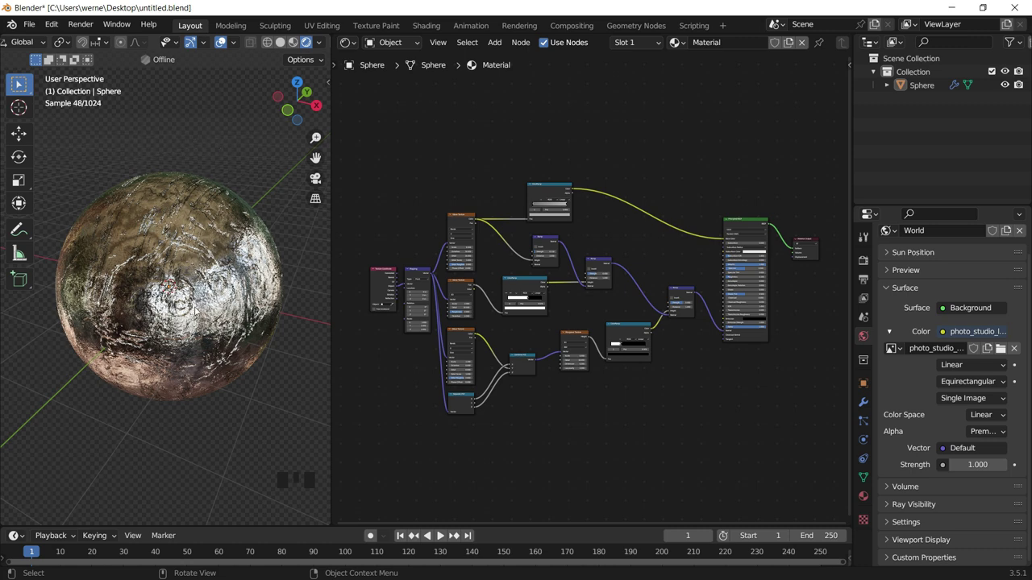
{"action": "scroll", "coordinate": [191, 281], "scroll_direction": "up", "scroll_amount": 2}
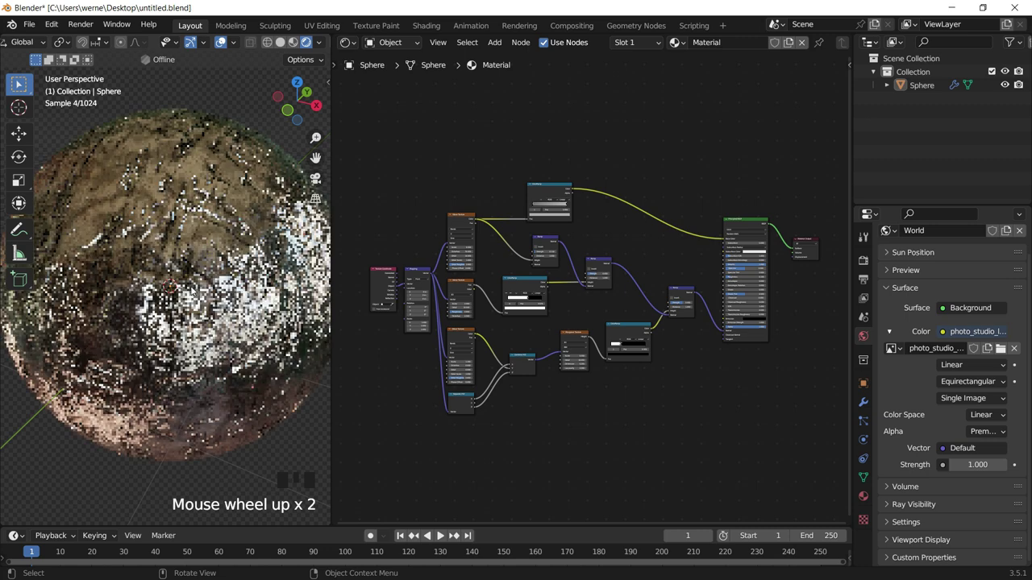
{"action": "mouse_move", "coordinate": [203, 292]}
{"action": "middle_mouse_down"}
{"action": "mouse_move", "coordinate": [211, 295]}
{"action": "mouse_move", "coordinate": [178, 193]}
{"action": "middle_mouse_up"}
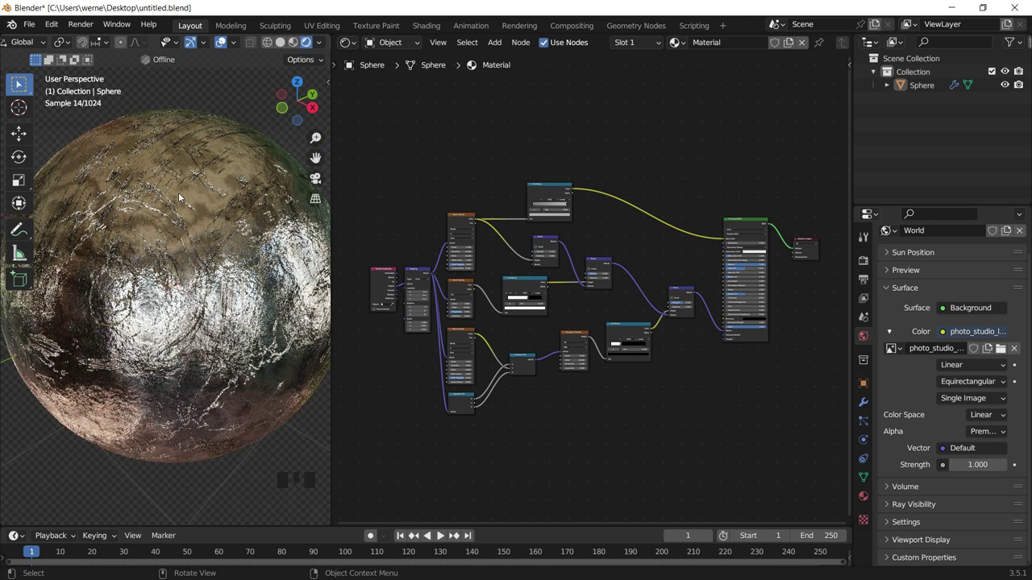
{"action": "left_click", "coordinate": [233, 94]}
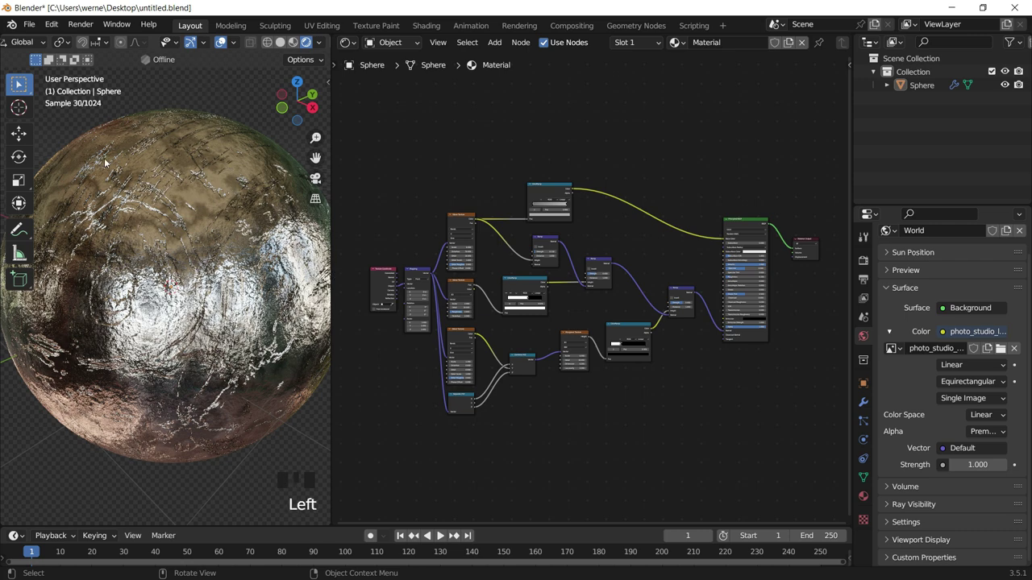